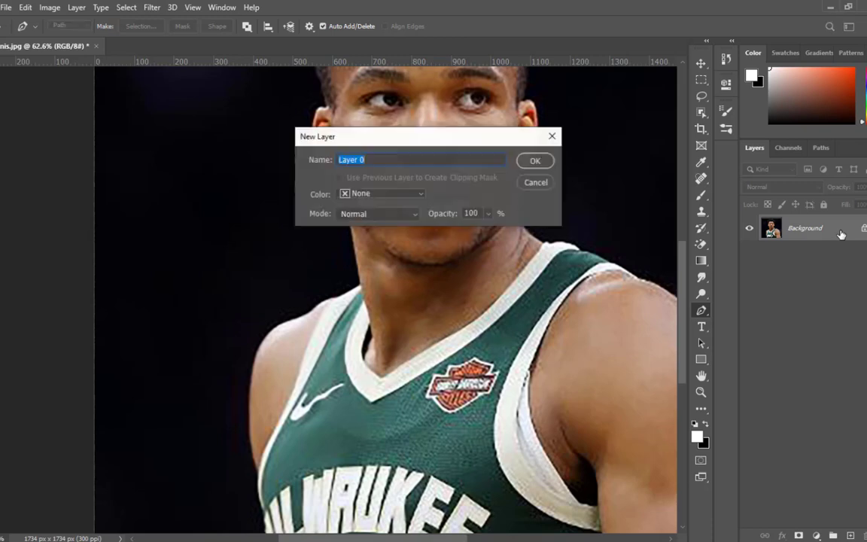
- Convert the locked Background of the green-jersey image into a regular layer
key("Return")
scroll(416, 331, "down", 3)
scroll(403, 147, "up", 9)
scroll(410, 361, "down", 7)
scroll(405, 319, "down", 1)
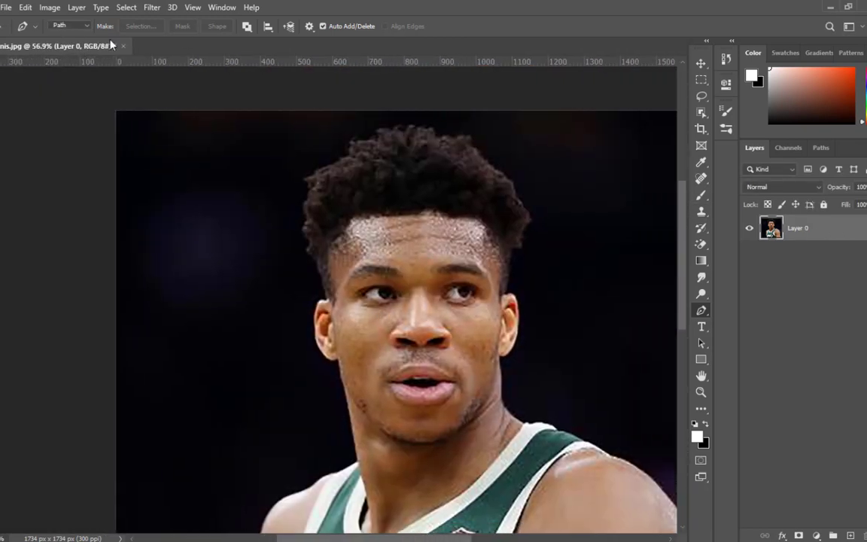
- Close the current image without saving and open GettyImages-949288546 from the Desktop
left_click(113, 46)
left_click(457, 205)
left_click(5, 7)
left_click(20, 32)
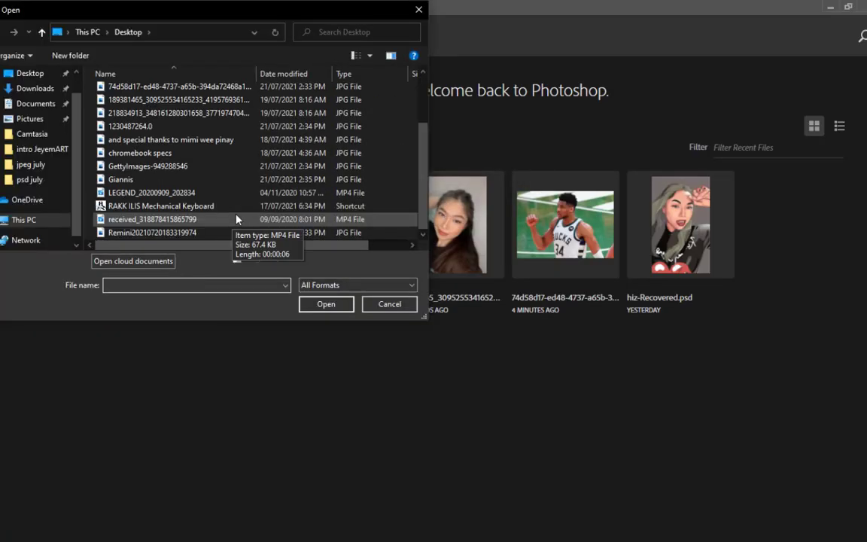
double_click(191, 164)
- Convert the locked Background of the GettyImages photo into a regular layer named Layer 0
scroll(367, 339, "up", 3)
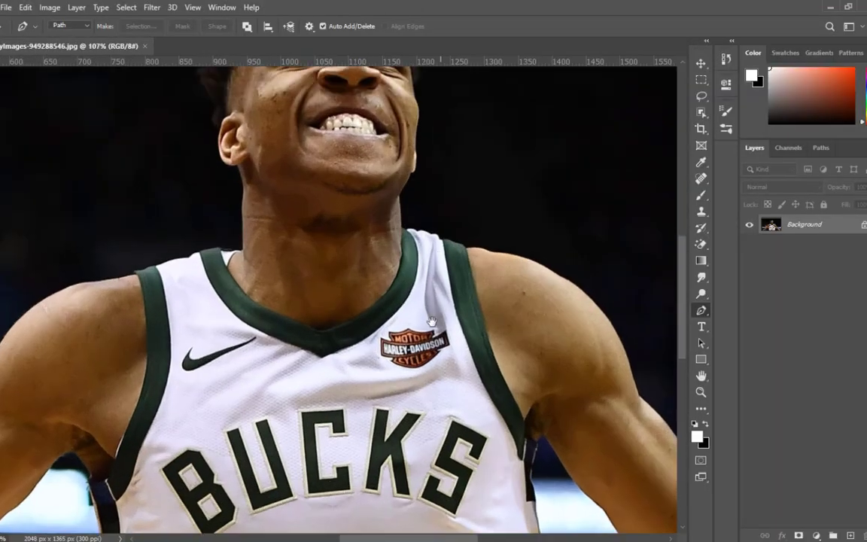
scroll(319, 229, "up", 5)
scroll(319, 229, "down", 3)
scroll(319, 229, "down", 4)
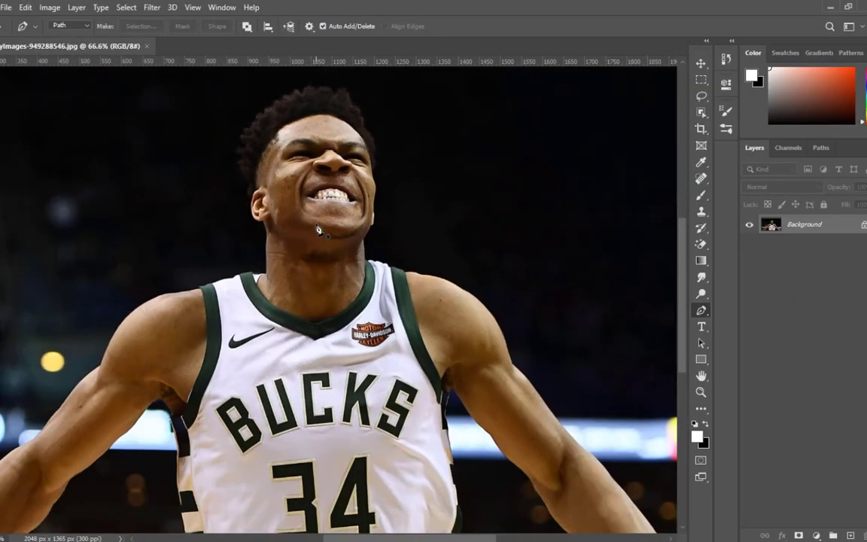
scroll(318, 230, "up", 2)
double_click(832, 226)
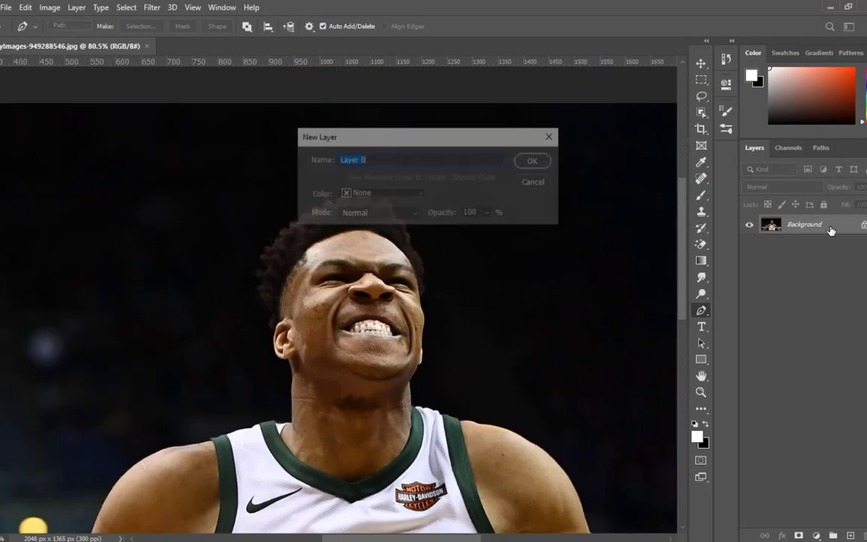
key("Return")
- Check the photo's dimensions and resolution in Image Size and keep them
scroll(335, 215, "up", 3)
key("ctrl+alt+i")
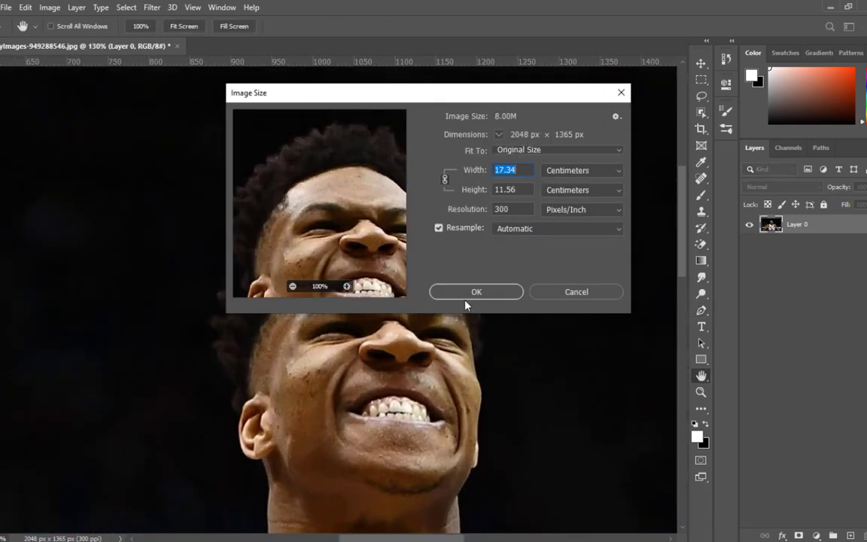
left_click(465, 297)
- Cut out the player with Select Subject in Select and Mask, output as a layer mask
key("p")
scroll(341, 205, "down", 5)
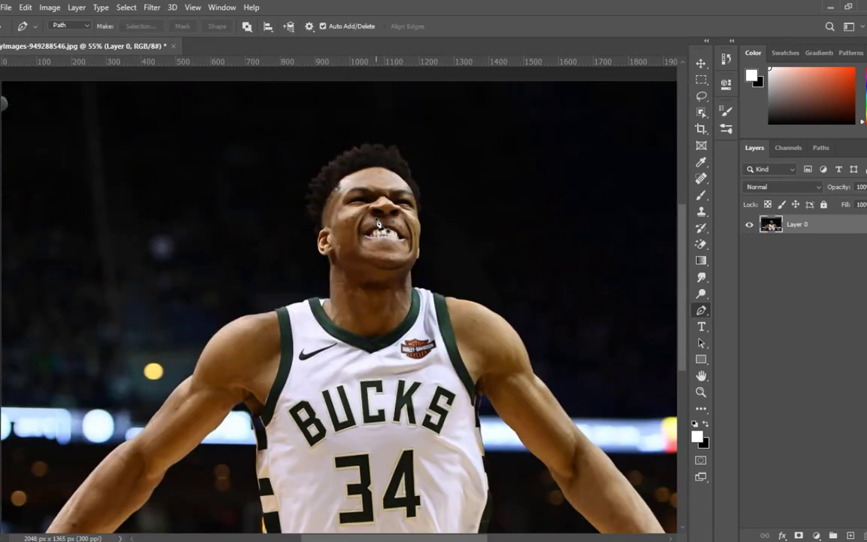
left_click(276, 26)
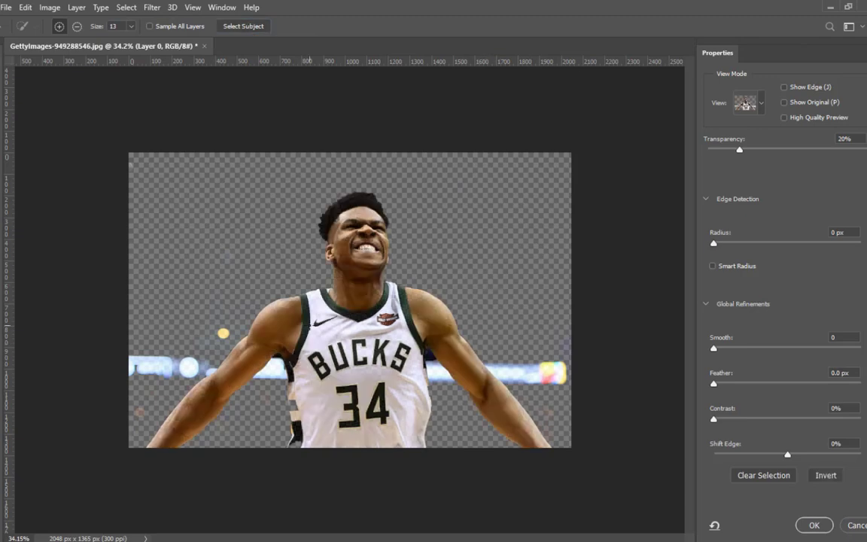
left_click(825, 531)
- Lasso the leftover blue background beneath the armpit on the sponsor-badge side and erase it from the layer image
scroll(316, 313, "up", 3)
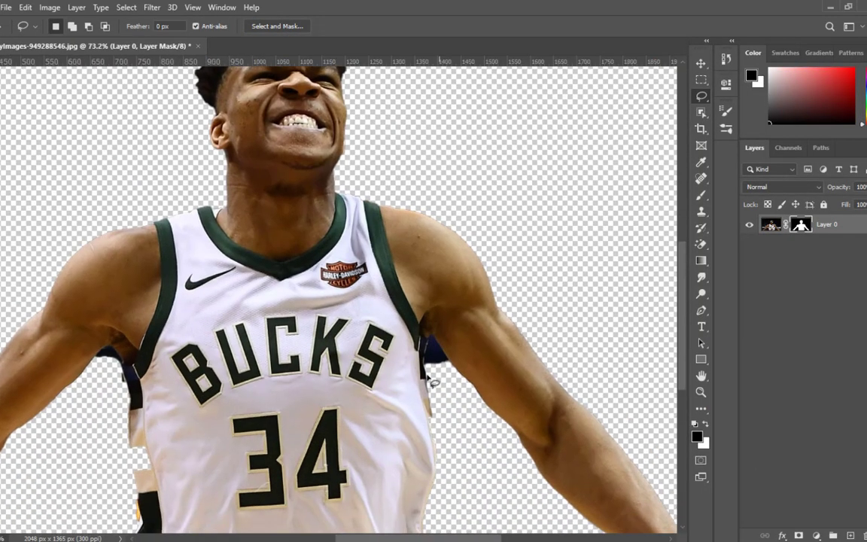
scroll(406, 342, "up", 4)
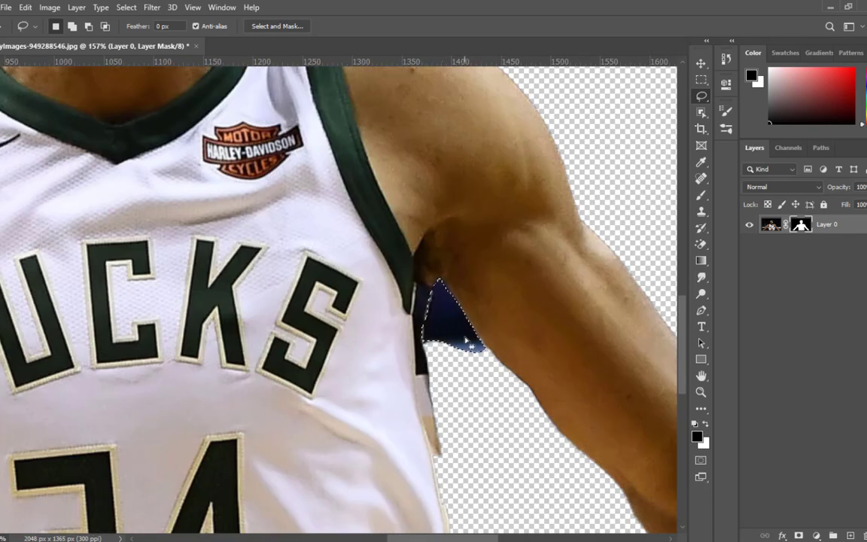
key("e")
left_click(468, 319)
left_click(444, 209)
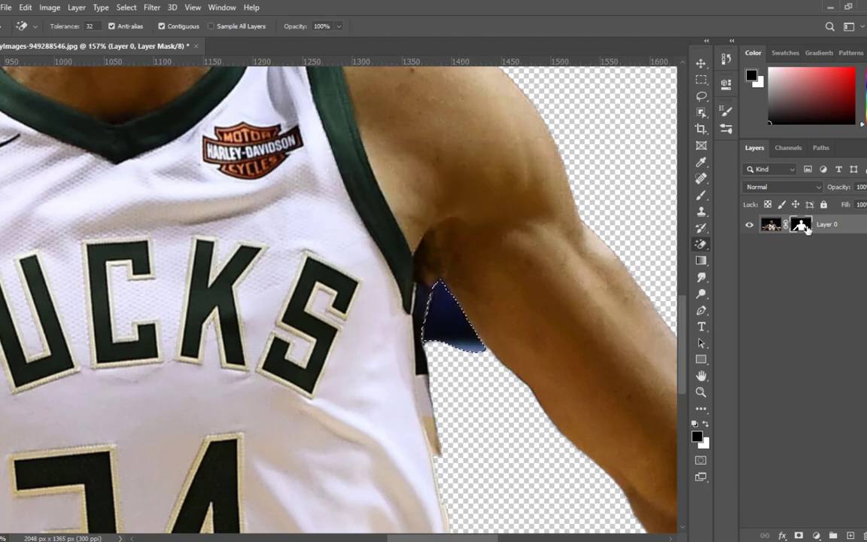
left_click(770, 224)
left_click(734, 246)
left_click(587, 351)
- Outline the leftover dark background under the other armpit with the Pen tool, convert the path to a selection and remove the area
scroll(390, 365, "down", 4)
scroll(82, 361, "up", 2)
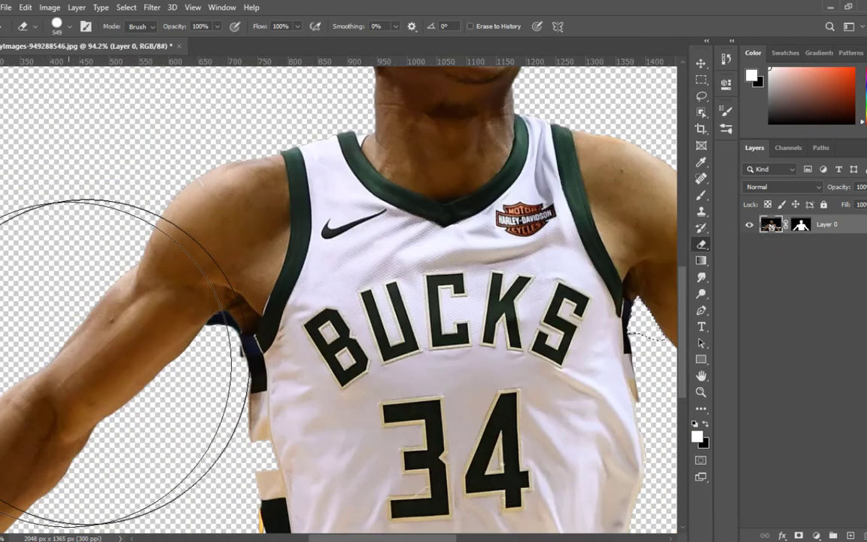
scroll(184, 351, "up", 3)
scroll(180, 354, "up", 1)
key("p")
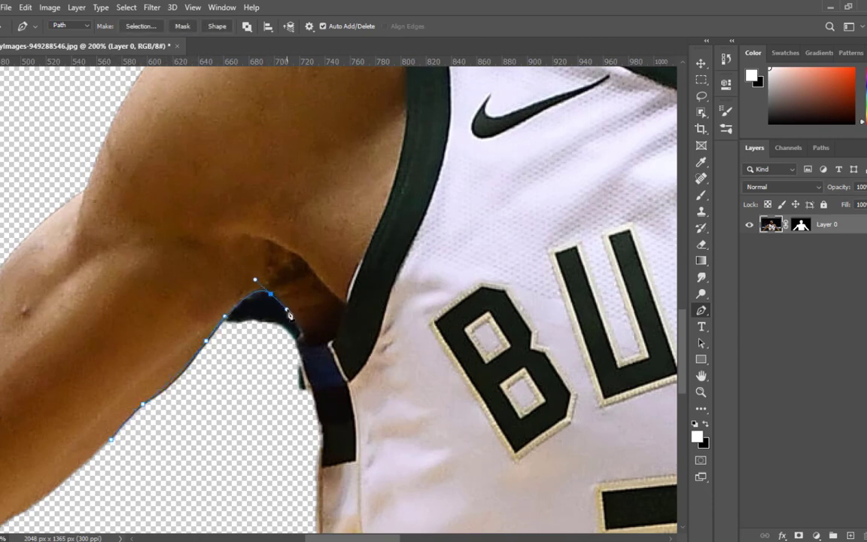
right_click(232, 377)
key("Escape")
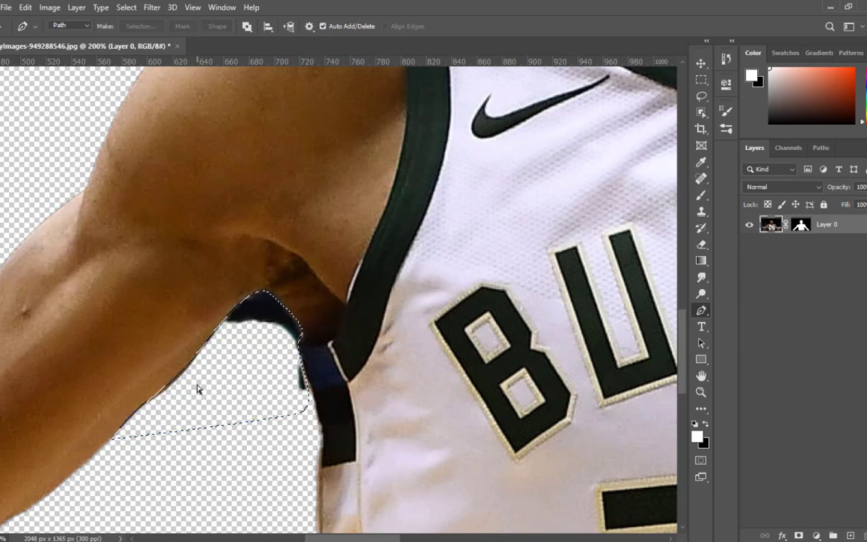
- Paint white on the layer mask with an enlarged hard brush to restore the missing black stripes along the jersey's side
scroll(197, 388, "down", 4)
scroll(300, 365, "up", 3)
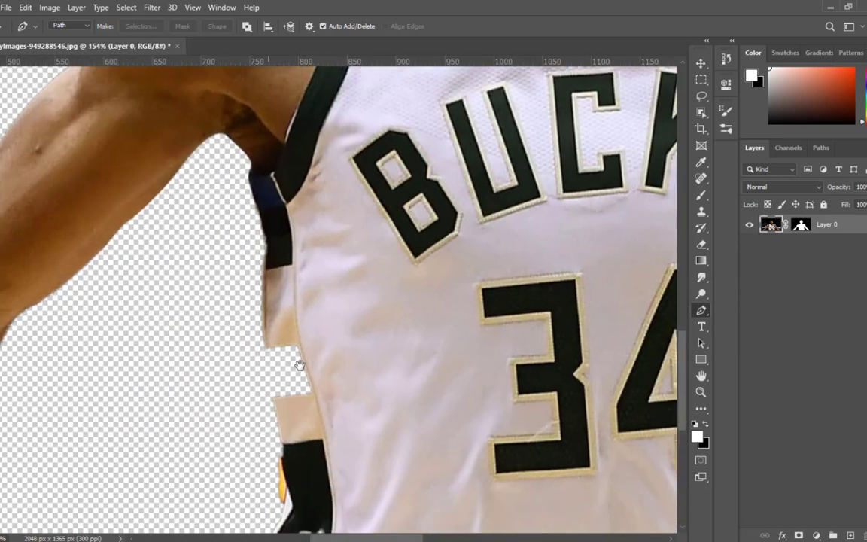
scroll(299, 365, "down", 3)
scroll(305, 421, "up", 3)
left_click(800, 224)
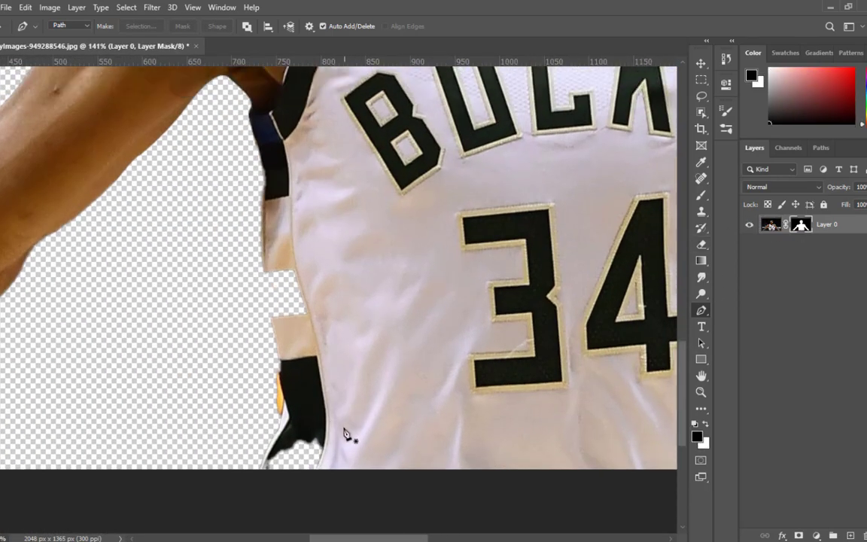
key("b")
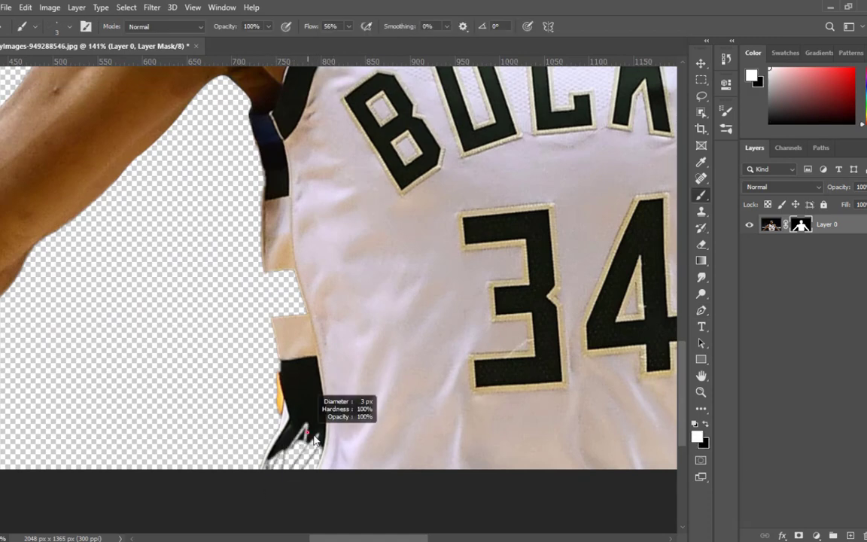
left_click_drag(314, 441, 334, 441)
left_click_drag(292, 453, 313, 443)
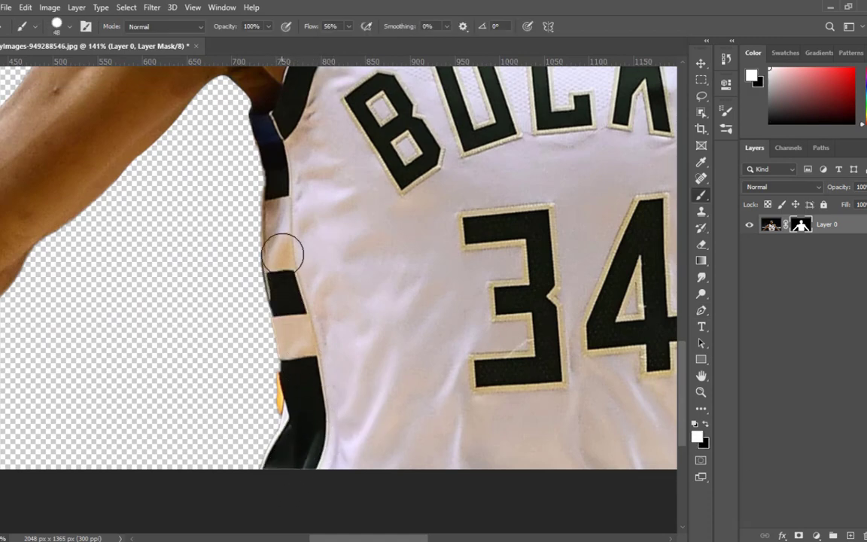
scroll(282, 255, "down", 3)
scroll(369, 387, "up", 2)
- Open the 74d58d17-ed48-4737-a65b-394da72468a1-2021-07-16_Giannis image from the Desktop
left_click(7, 7)
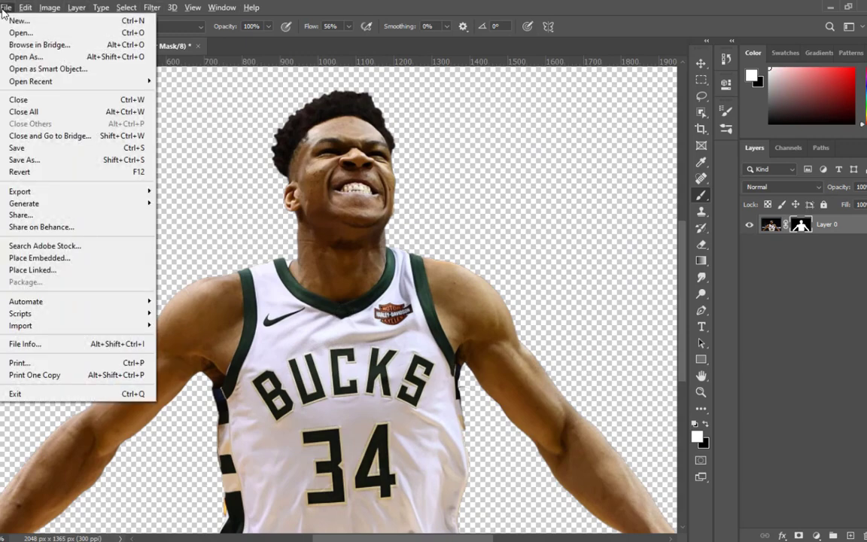
left_click(27, 27)
left_click(188, 145)
left_click(325, 304)
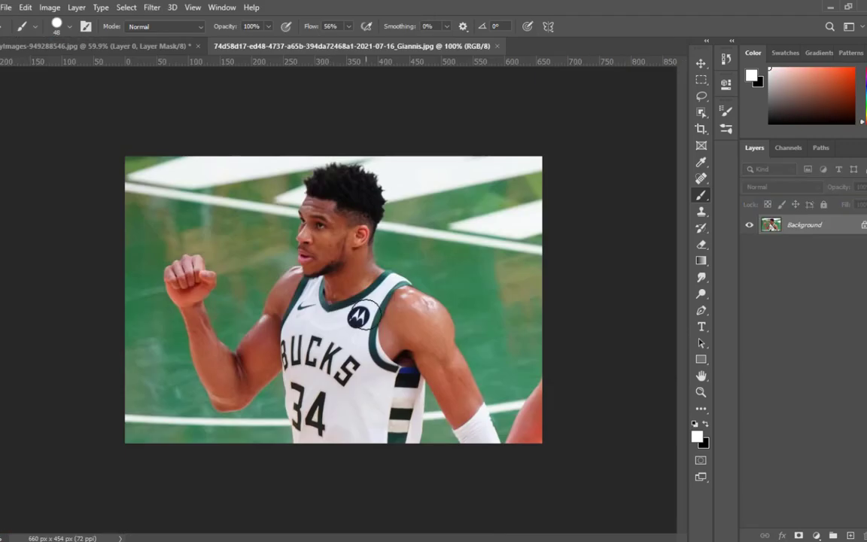
- Convert the locked Background of the green-court photo into a regular layer named Layer 0
key("p")
scroll(337, 241, "up", 9)
scroll(331, 148, "down", 10)
double_click(828, 229)
key("Return")
- Set the image resolution to 300 pixels/inch with resampling on
key("ctrl+alt+i")
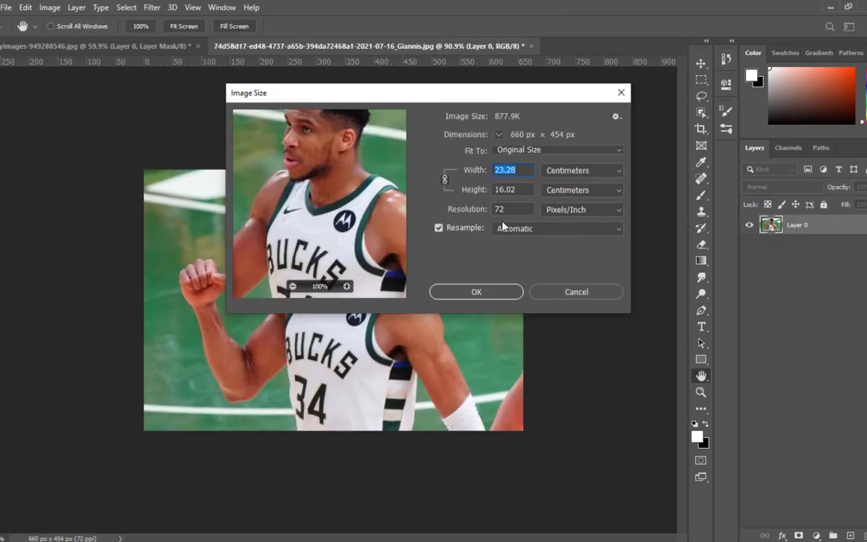
type("300")
key("Return")
key("p")
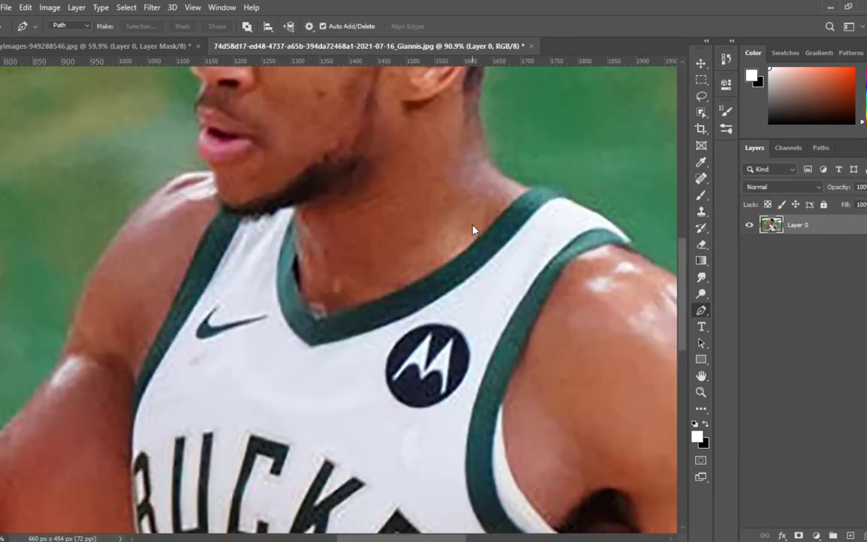
- Mask out the green court behind the player using Select Subject in Select and Mask
key("ctrl+0")
key("w")
left_click(288, 26)
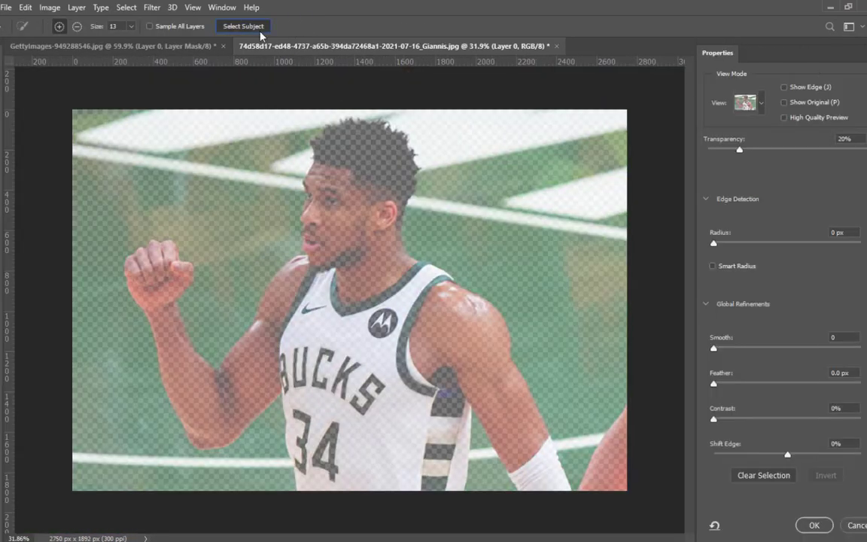
left_click(813, 525)
- Open 1230487264.0 from the Desktop and cut out its player with Select and Mask as a layer mask
left_click(6, 8)
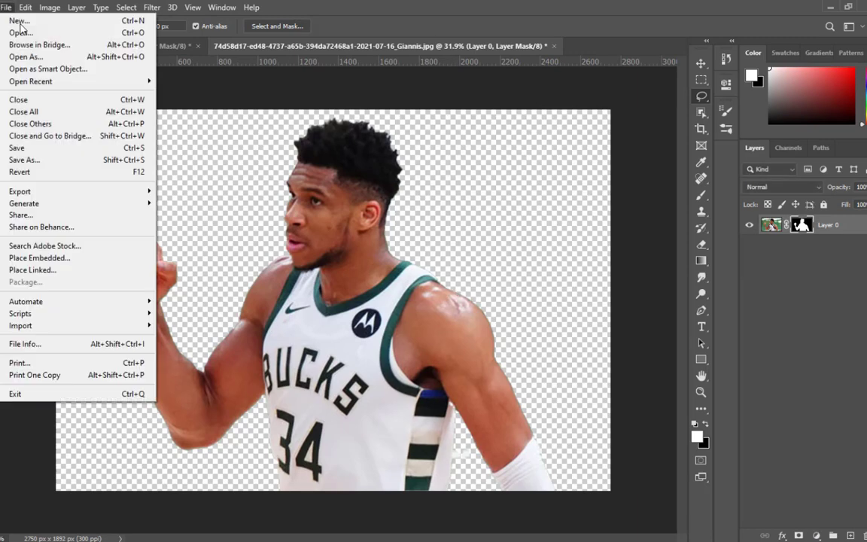
left_click(15, 30)
left_click(180, 172)
left_click(150, 198)
left_click(323, 302)
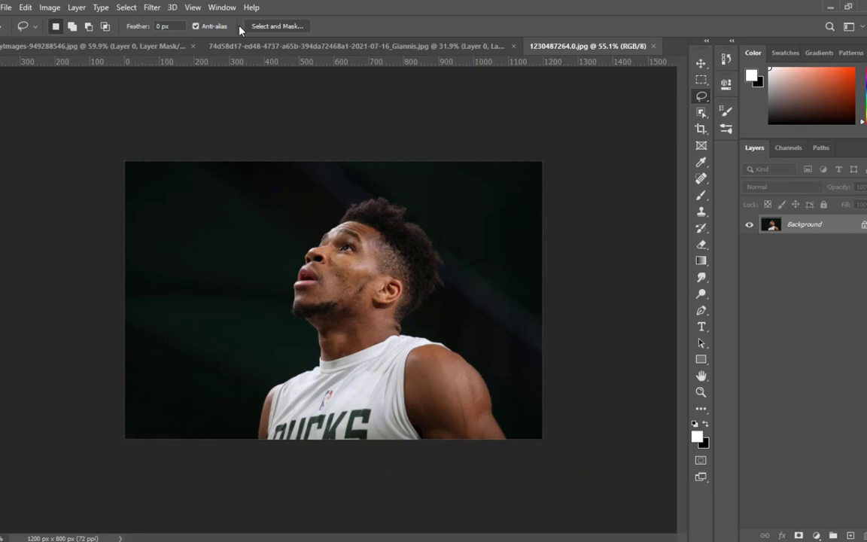
left_click(256, 27)
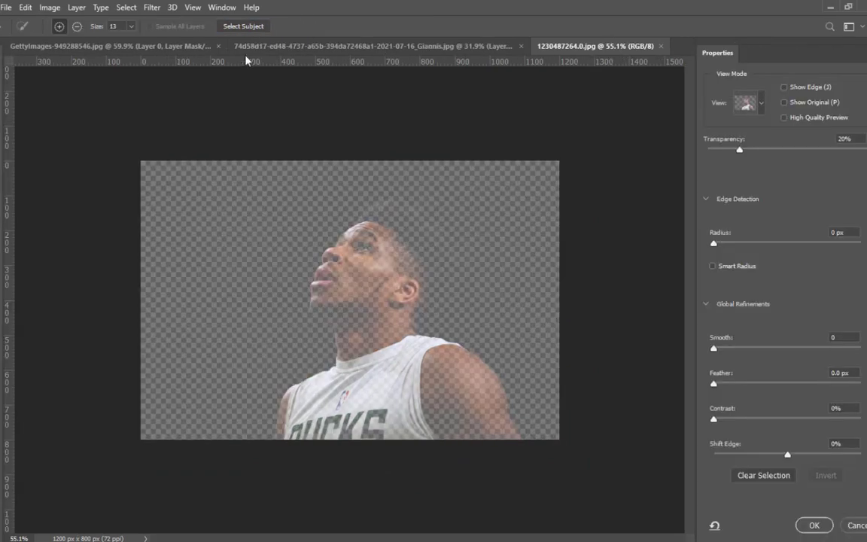
left_click(815, 525)
left_click(6, 8)
left_click(20, 32)
key("Escape")
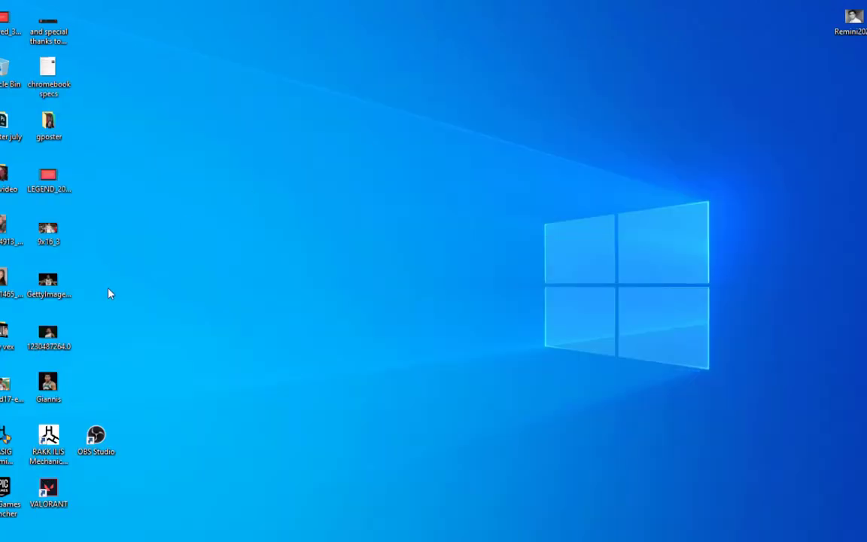
- Move the 1230487264.0, GettyImages and 9x16_3 desktop icons away from the other icons and return to Photoshop
left_click_drag(54, 331, 286, 335)
left_click_drag(47, 279, 188, 281)
left_click_drag(48, 229, 167, 338)
key("alt+Tab")
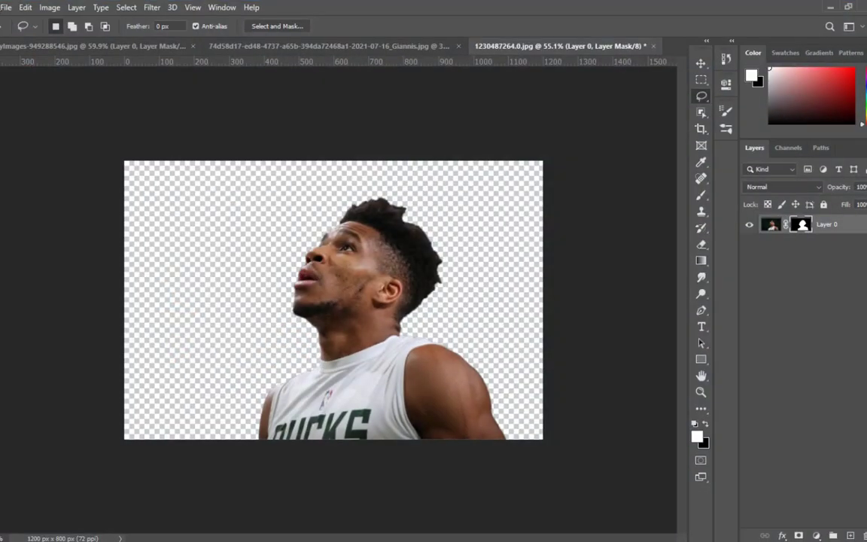
- Open the Giannis JPG image from the Desktop
left_click(9, 9)
left_click(20, 32)
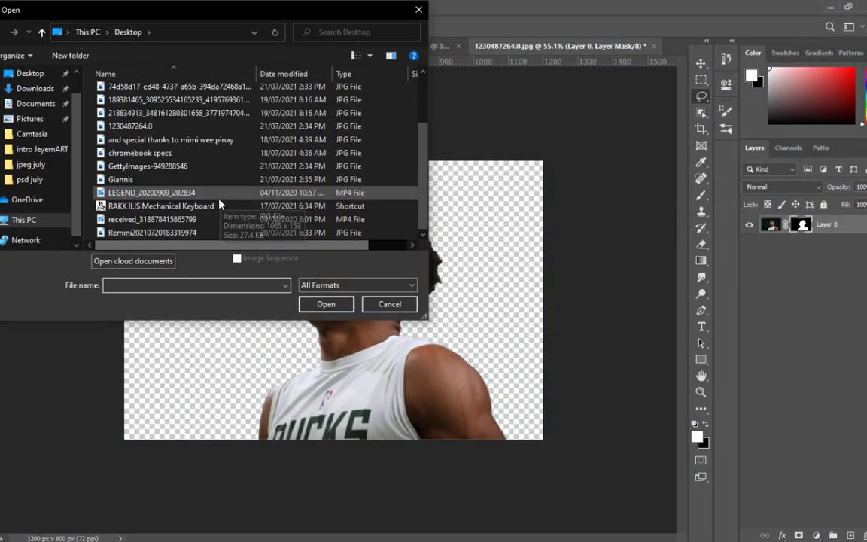
left_click(197, 178)
left_click(333, 307)
- Resample the Giannis.jpg image to a resolution of 300 pixels/inch
left_click(45, 46)
left_click(293, 47)
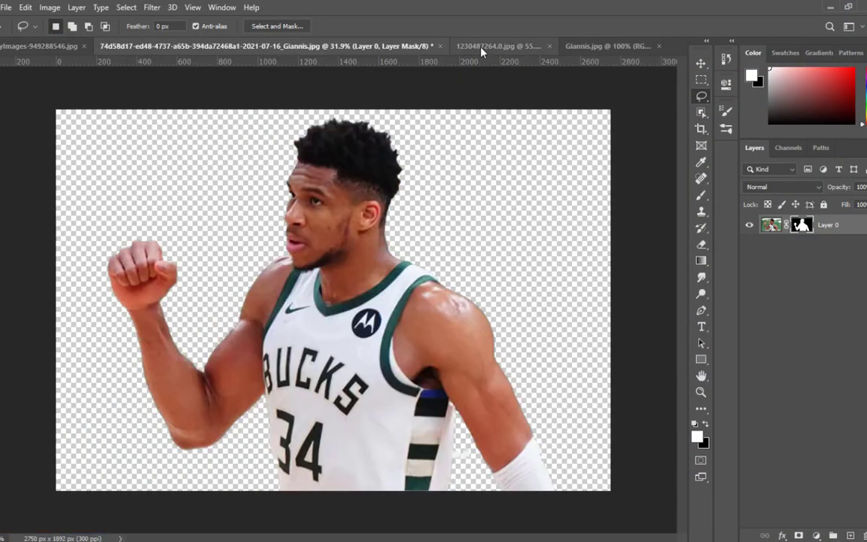
left_click(483, 47)
left_click(619, 47)
key("ctrl+alt+i")
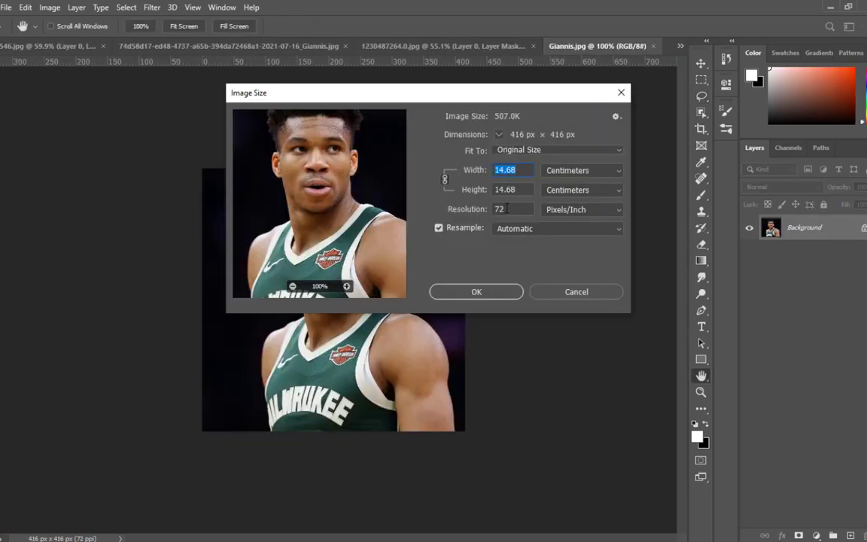
type("300")
key("Return")
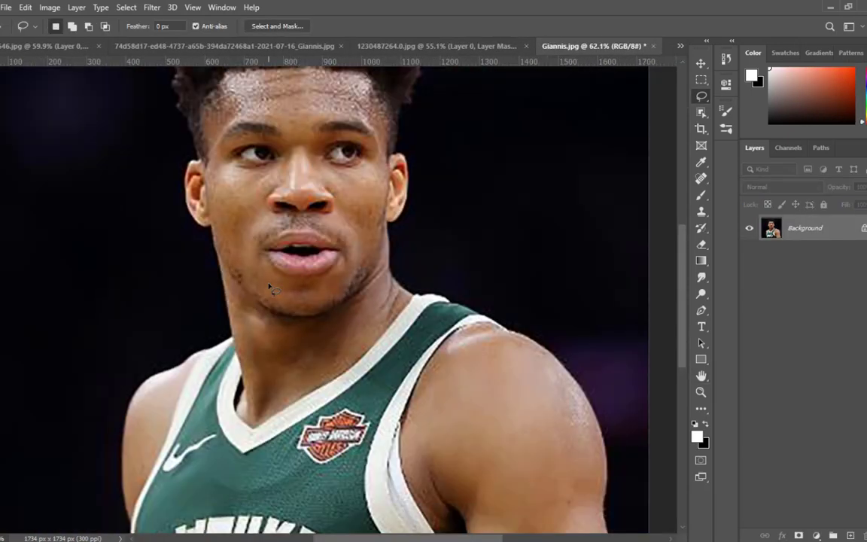
- Cut out the green-jersey player with Select Subject in Select and Mask, output as a layer mask
left_click(277, 25)
left_click(249, 27)
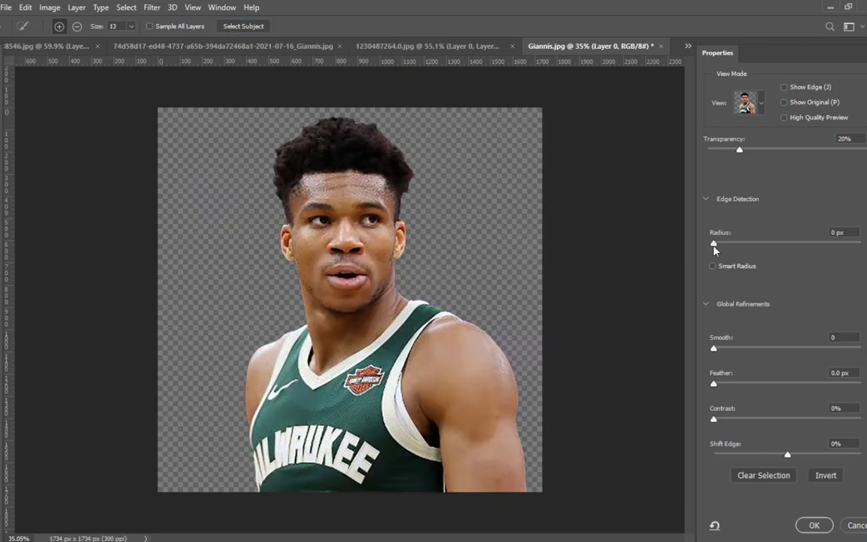
left_click(814, 524)
- Create a new A4 print document at 300 pixels/inch with a white background
left_click(6, 7)
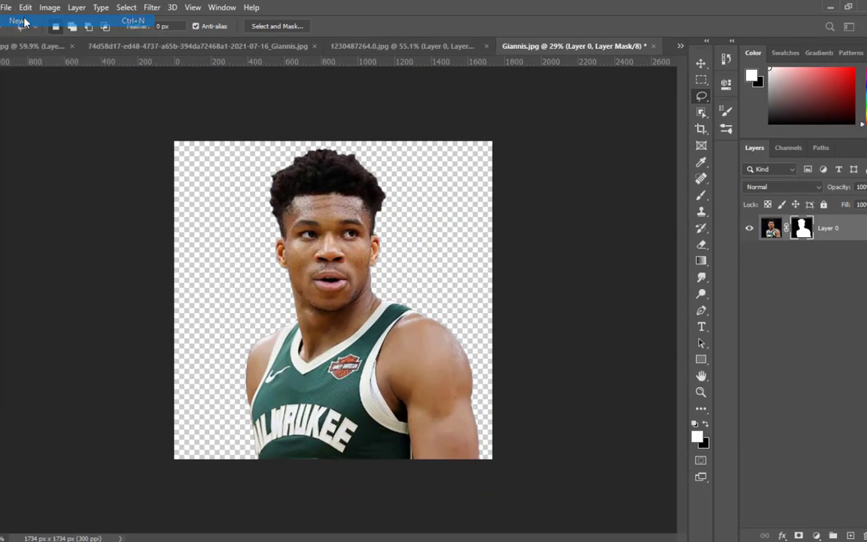
left_click(21, 21)
left_click(345, 127)
left_click(395, 126)
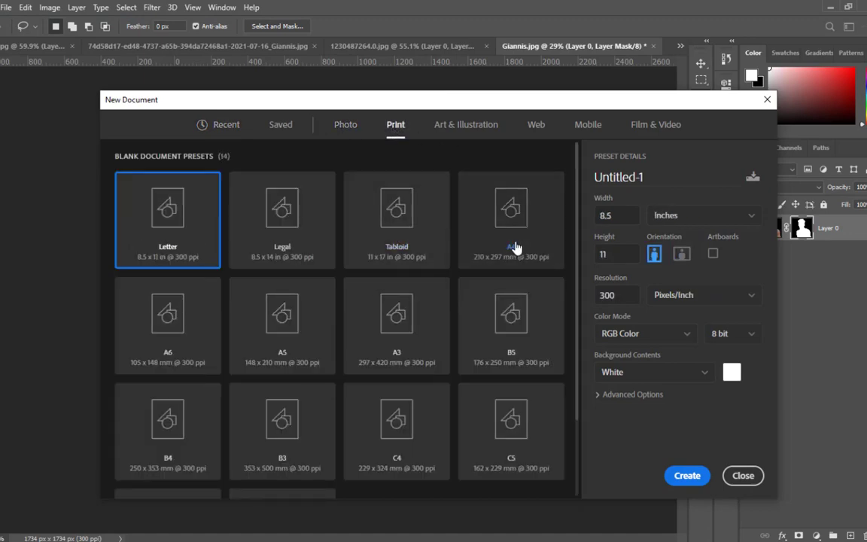
left_click(516, 247)
left_click(687, 475)
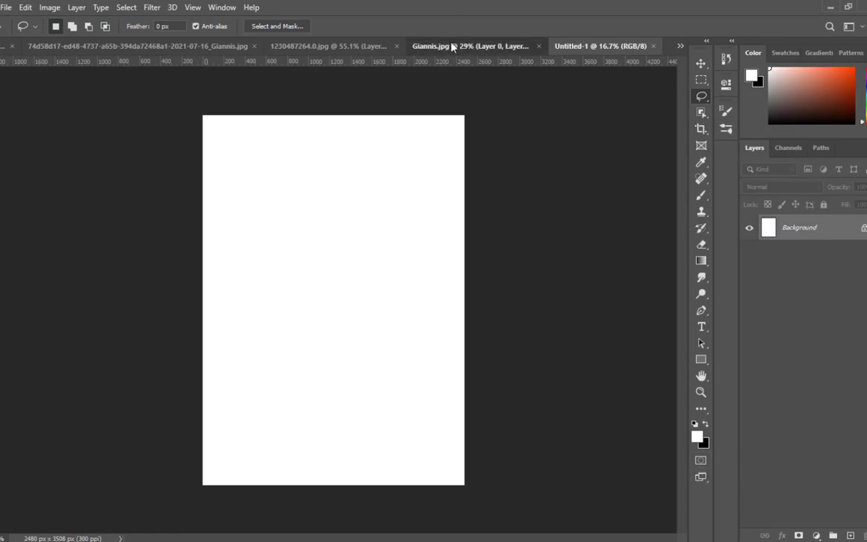
- Bring the masked players from Giannis.jpg, 1230487264.0.jpg, the 74d58d17 Giannis image and the GettyImages photo into the A4 document
left_click(472, 46)
left_click_drag(679, 43, 298, 246)
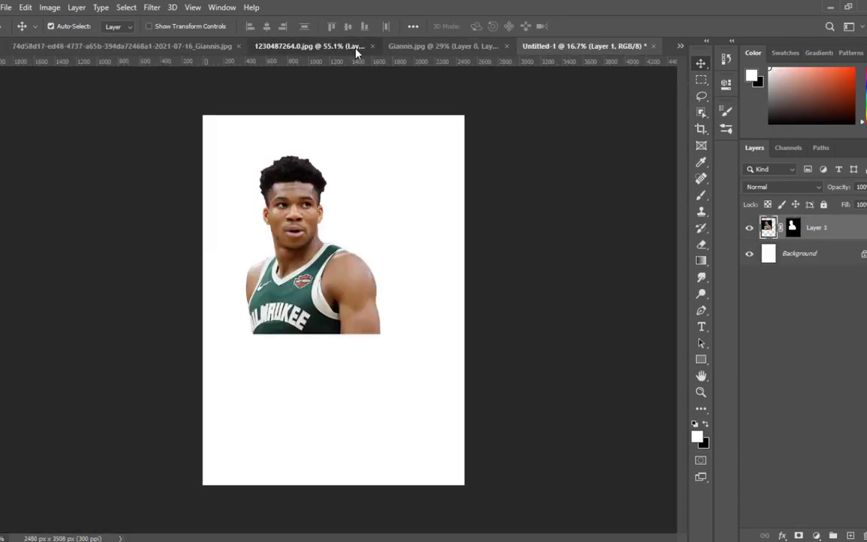
left_click(356, 48)
left_click_drag(363, 282, 331, 256)
left_click(194, 49)
left_click(39, 50)
left_click(38, 50)
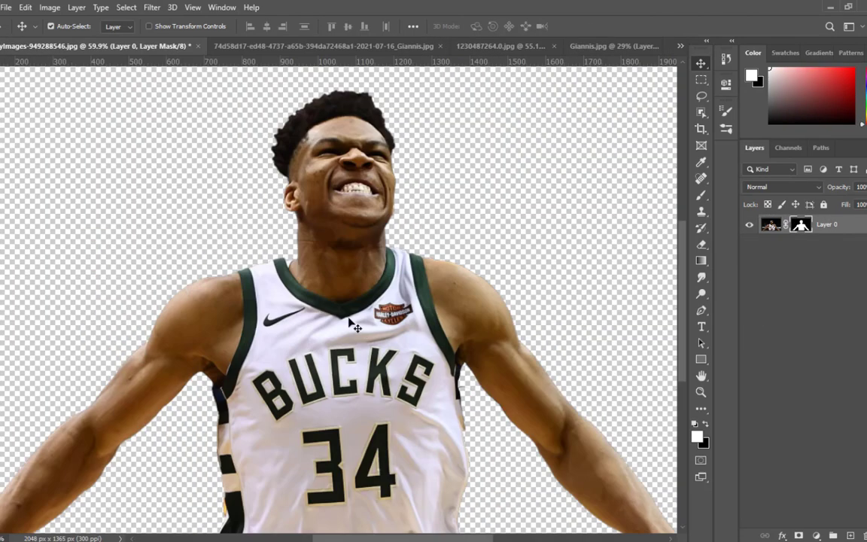
left_click_drag(348, 324, 314, 346)
- Spread the four players over the page, with the arms-out player lowest and the green-jersey player on the right, and hide the rulers
left_click_drag(358, 269, 411, 260)
left_click_drag(333, 214, 322, 163)
left_click_drag(300, 253, 438, 218)
left_click_drag(370, 254, 351, 264)
left_click_drag(319, 395, 374, 385)
key("ctrl+t")
left_click(581, 26)
left_click_drag(418, 316, 367, 432)
left_click_drag(381, 226, 338, 292)
left_click_drag(441, 216, 396, 298)
key("ctrl+r")
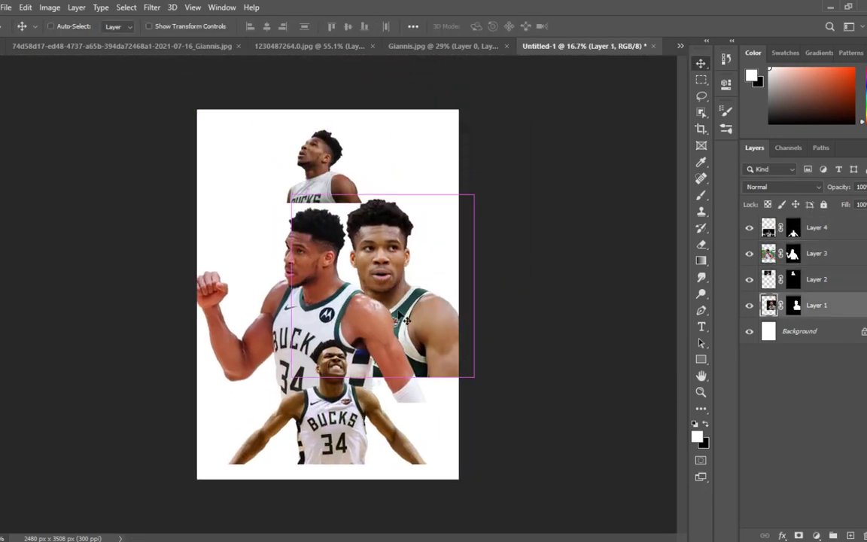
- Scale the green-jersey player down slightly and place him against the page's right edge
key("ctrl+t")
left_click_drag(474, 377, 456, 361)
left_click_drag(404, 277, 427, 284)
left_click(608, 26)
- Enlarge the upward-looking player and position him across the upper part of the page
left_click(329, 182)
key("ctrl+t")
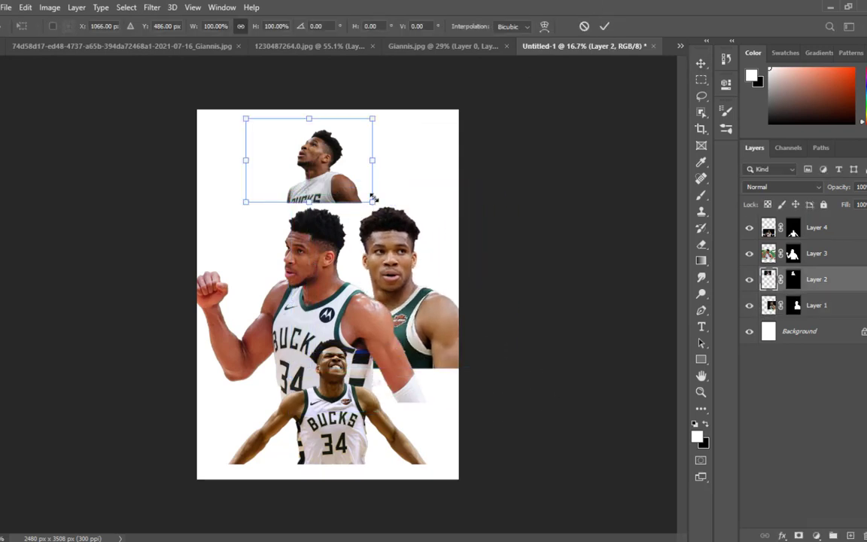
left_click_drag(373, 198, 451, 255)
left_click_drag(348, 184, 338, 203)
key("Return")
- Put the upward-looking player's layer below Layer 1, scale it to about 122% and shift it right behind the others
left_click_drag(769, 279, 769, 316)
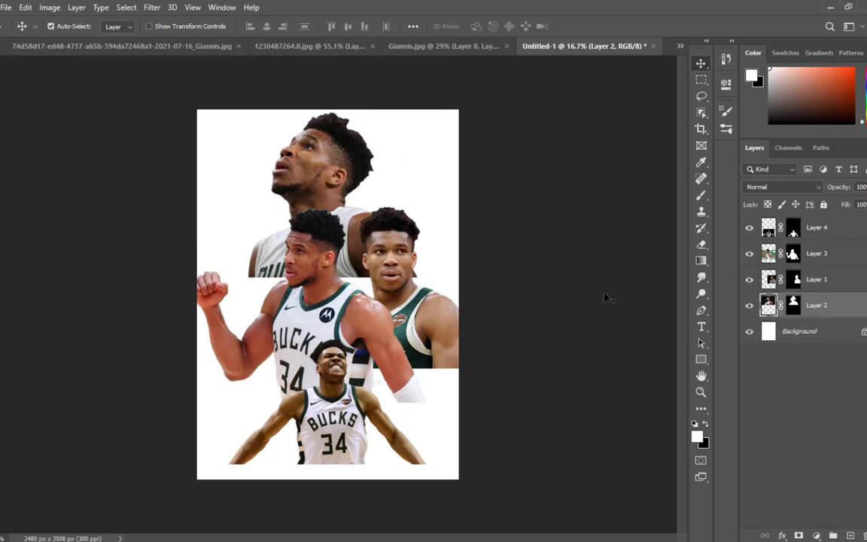
key("ctrl+t")
left_click_drag(455, 271, 507, 319)
left_click_drag(405, 282, 393, 282)
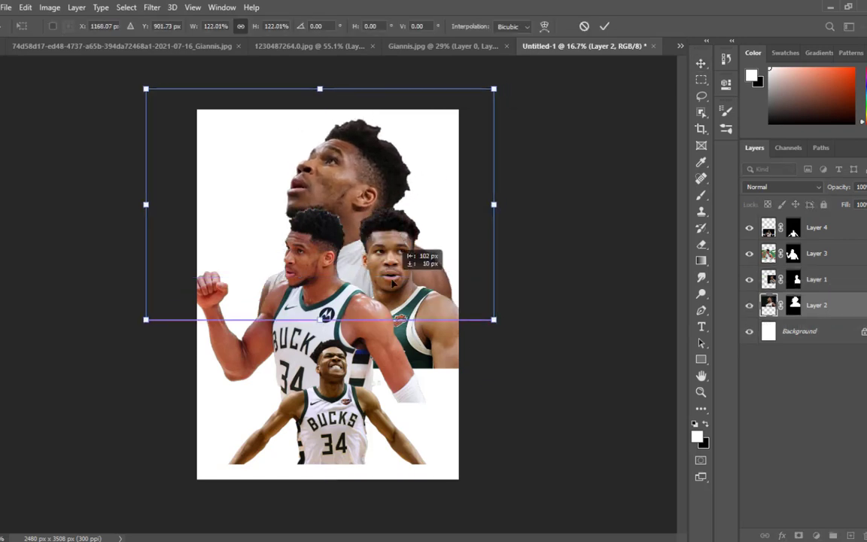
key("Return")
- Enlarge the arms-out player on Layer 4 to about 152%, place him at the lower front and tilt him counterclockwise
left_click_drag(367, 412, 390, 340)
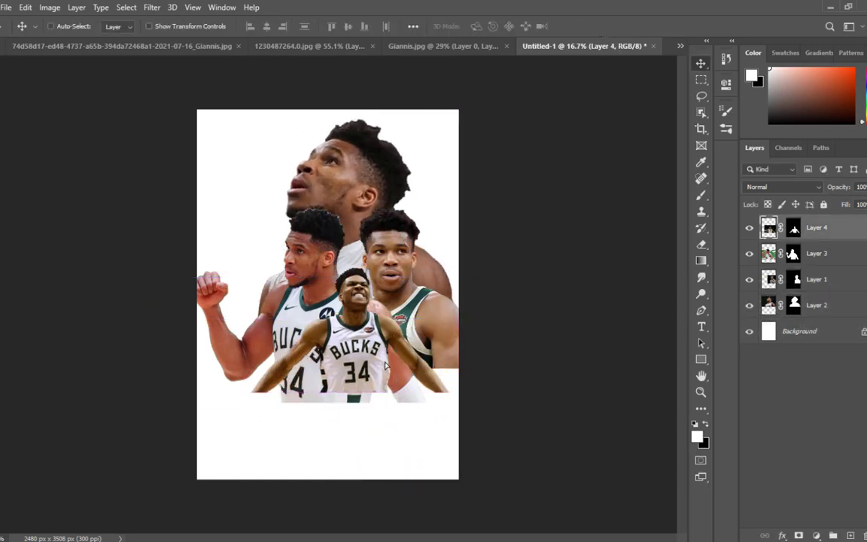
key("ctrl+t")
left_click_drag(462, 246, 574, 172)
left_click_drag(450, 271, 393, 339)
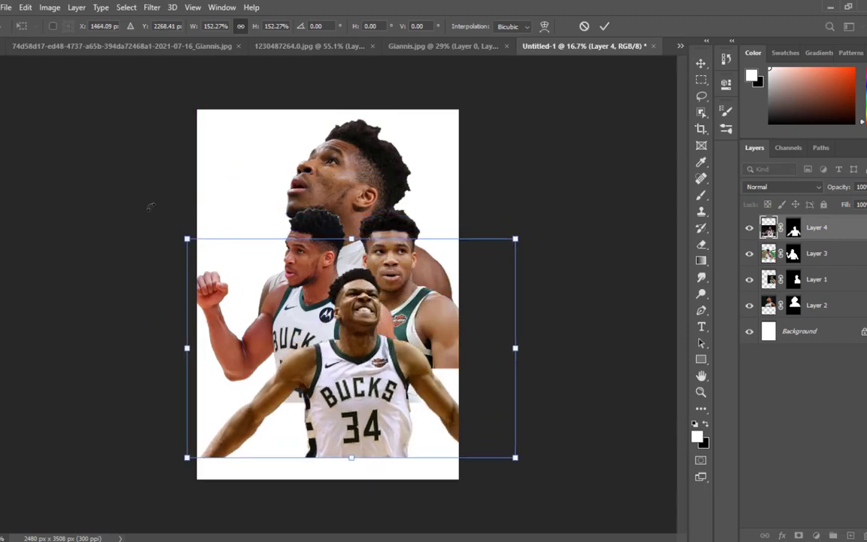
left_click_drag(152, 202, 169, 246)
key("Return")
- Adjust the position of the front player and move the green-jersey player slightly right
scroll(366, 293, "up", 5)
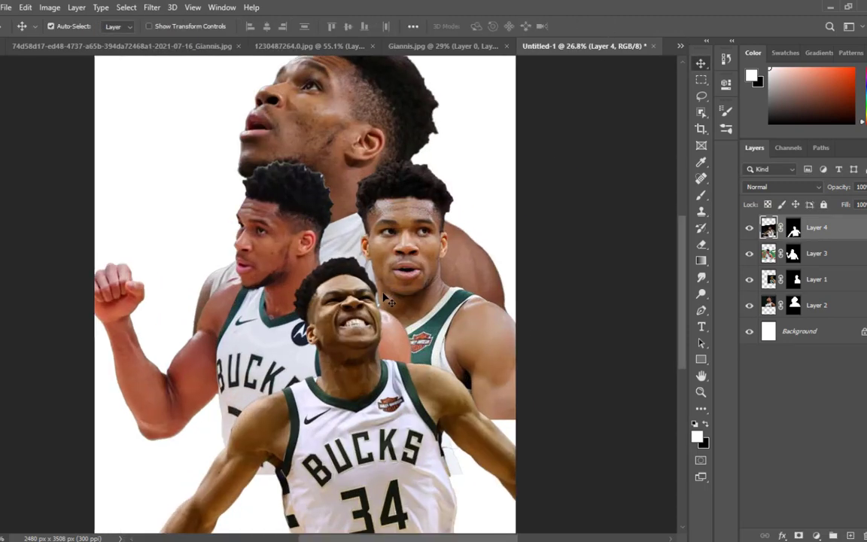
scroll(369, 294, "down", 4)
scroll(377, 395, "up", 3)
scroll(395, 331, "down", 1)
left_click_drag(393, 343, 380, 360)
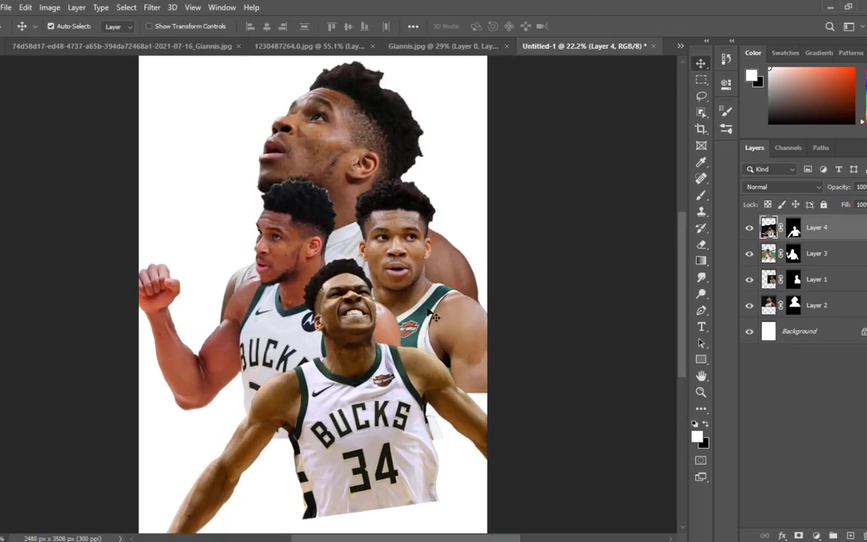
left_click_drag(433, 314, 449, 313)
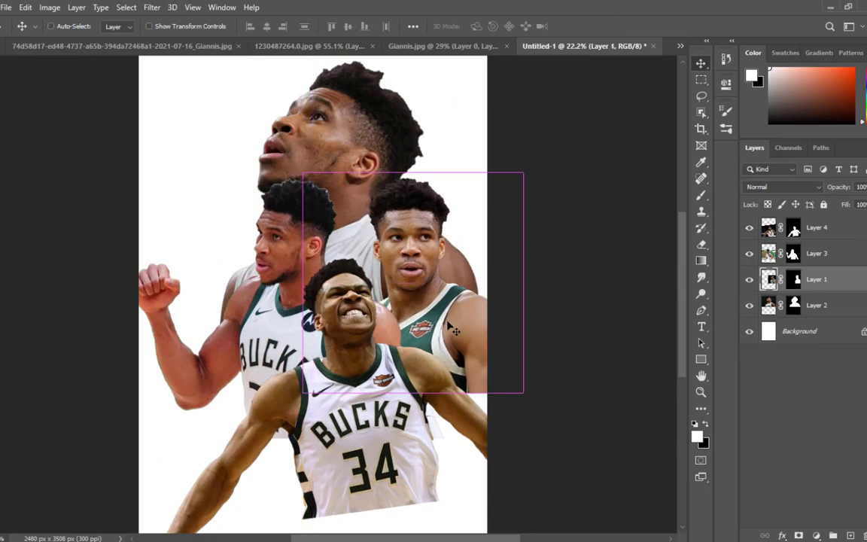
- Scale the raised-fist player on Layer 3 to about 103% and position him at the page's left edge
left_click(269, 338)
key("ctrl+t")
left_click_drag(288, 438, 288, 461)
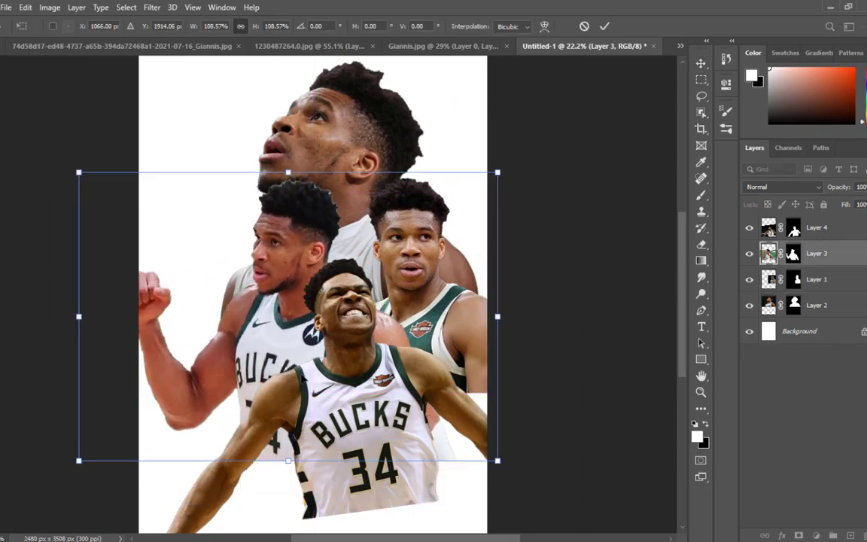
mouse_move(299, 379)
left_mouse_down()
mouse_move(289, 382)
mouse_move(314, 374)
left_mouse_up()
left_click_drag(319, 340, 328, 339)
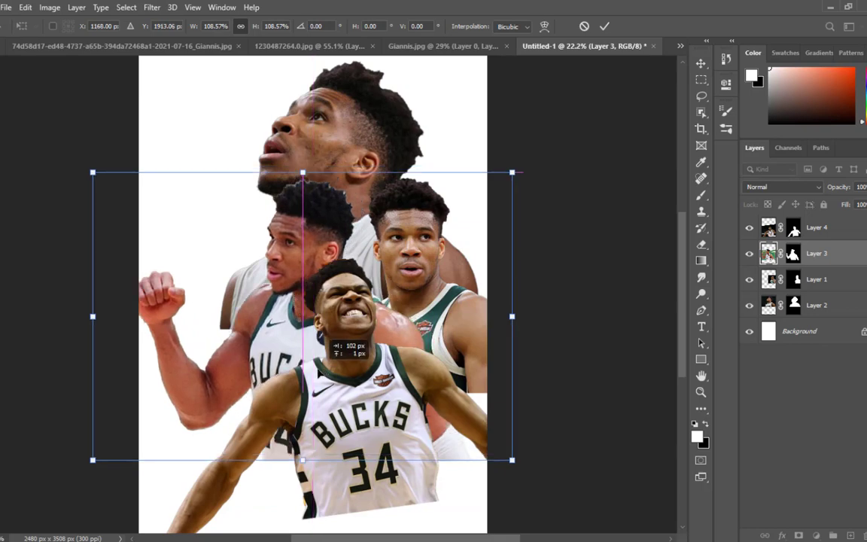
left_click_drag(511, 459, 489, 445)
left_click(604, 27)
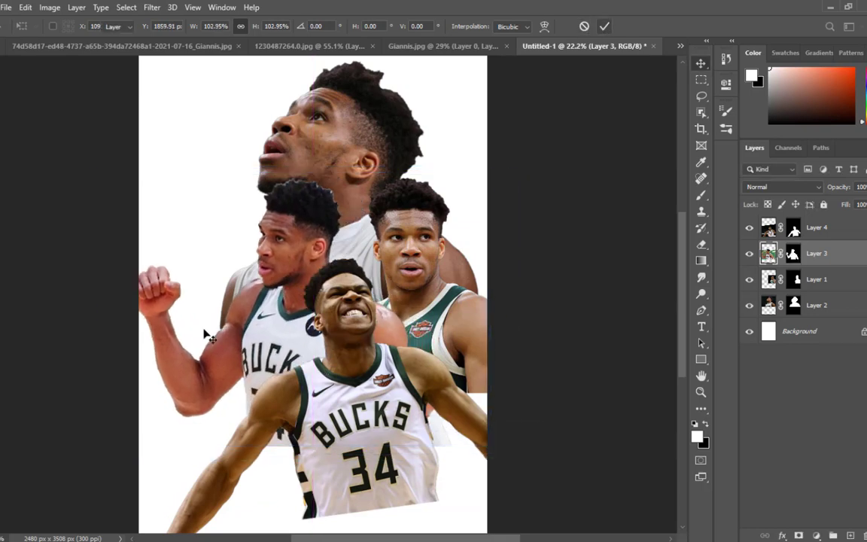
- Shift the front player right and slightly down, and move the green-jersey player further right to separate the figures
scroll(484, 203, "down", 1)
scroll(484, 203, "up", 1)
left_click_drag(484, 203, 411, 155)
left_click(285, 361)
left_click_drag(284, 361, 317, 373)
left_click_drag(391, 270, 425, 256)
scroll(425, 256, "down", 6)
scroll(444, 271, "up", 5)
left_click_drag(462, 286, 450, 286)
scroll(450, 286, "down", 4)
scroll(450, 286, "up", 5)
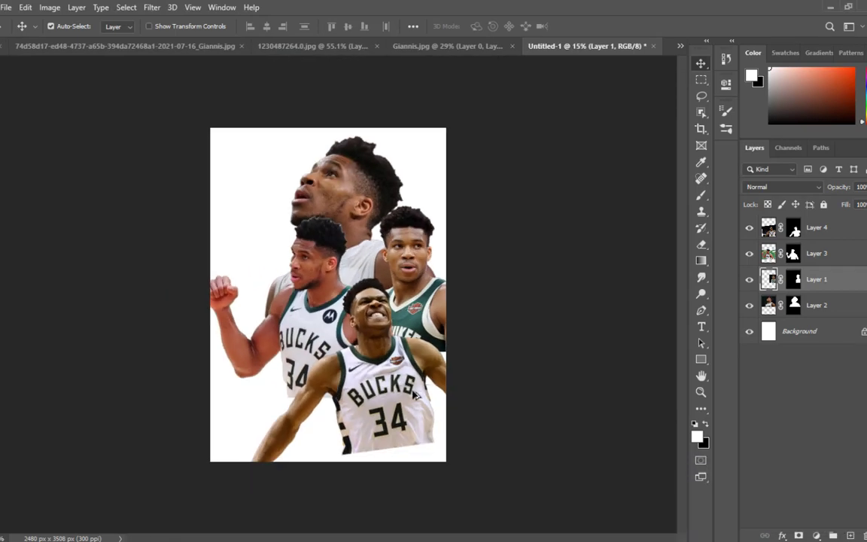
scroll(354, 263, "up", 5)
- Add a Gradient Map adjustment layer above Layer 4 and reverse its gradient
left_click(849, 308)
scroll(836, 218, "down", 2)
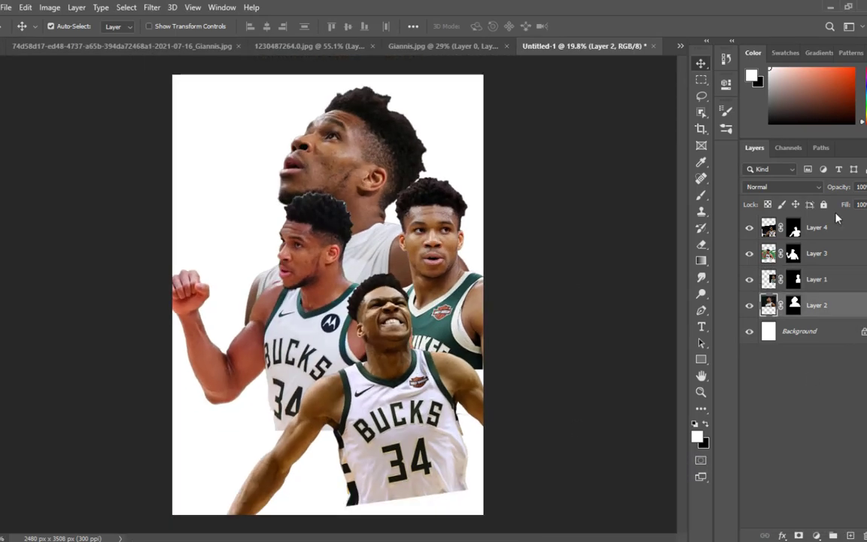
left_click(845, 234)
left_click(816, 535)
left_click(838, 516)
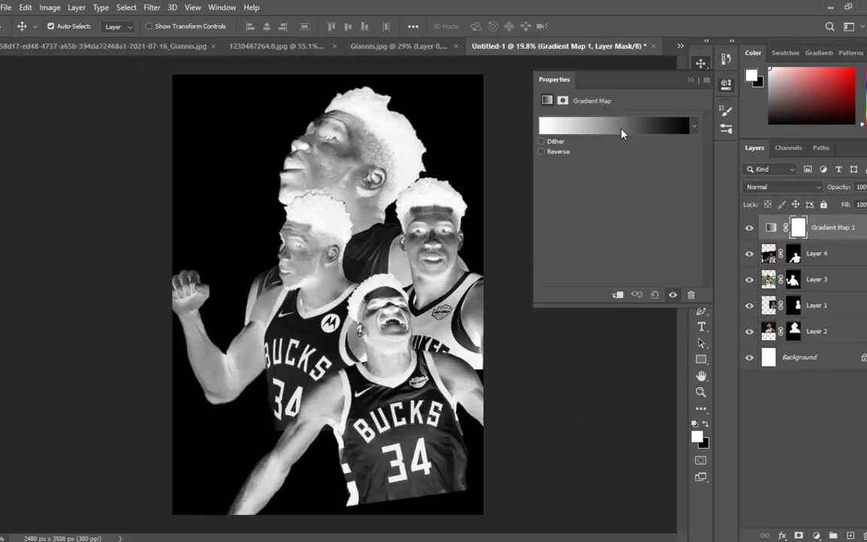
left_click(559, 120)
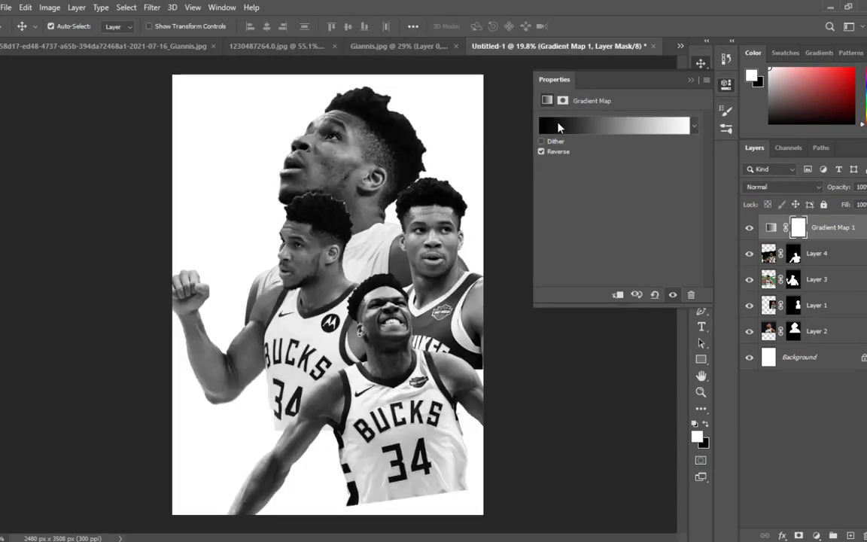
- Apply the Red_01 preset from the Reds group to the gradient map
left_click(559, 126)
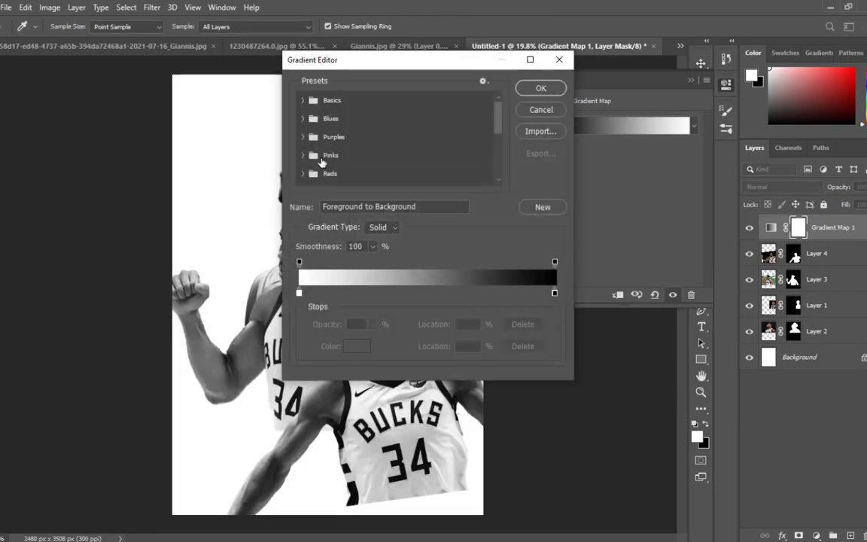
scroll(329, 186, "down", 1)
left_click(440, 173)
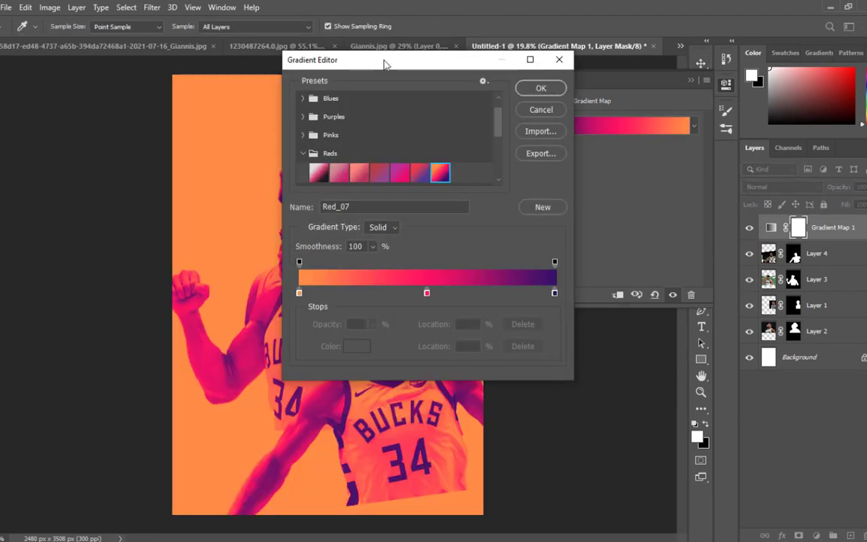
left_click_drag(384, 64, 607, 121)
left_click(539, 231)
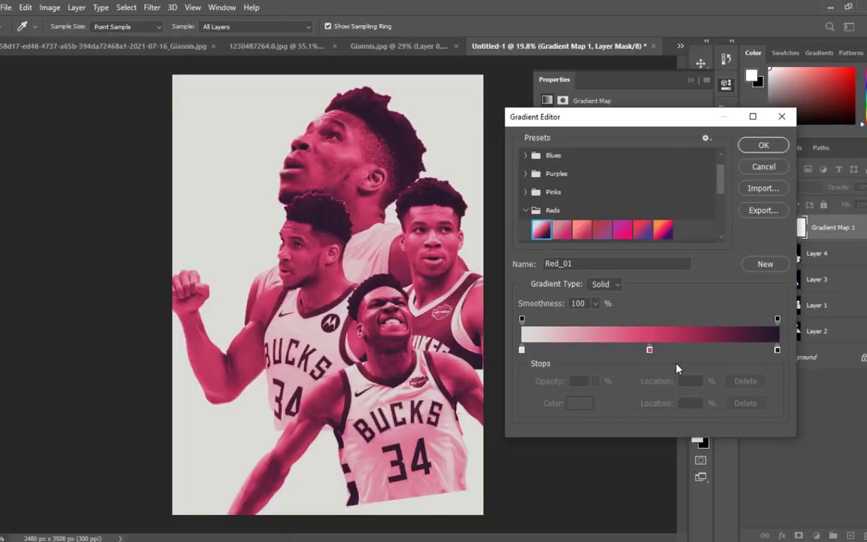
- Add a muted pink #c98b9d color stop at 26% of the gradient, keeping the middle stop at 50%
left_click(650, 350)
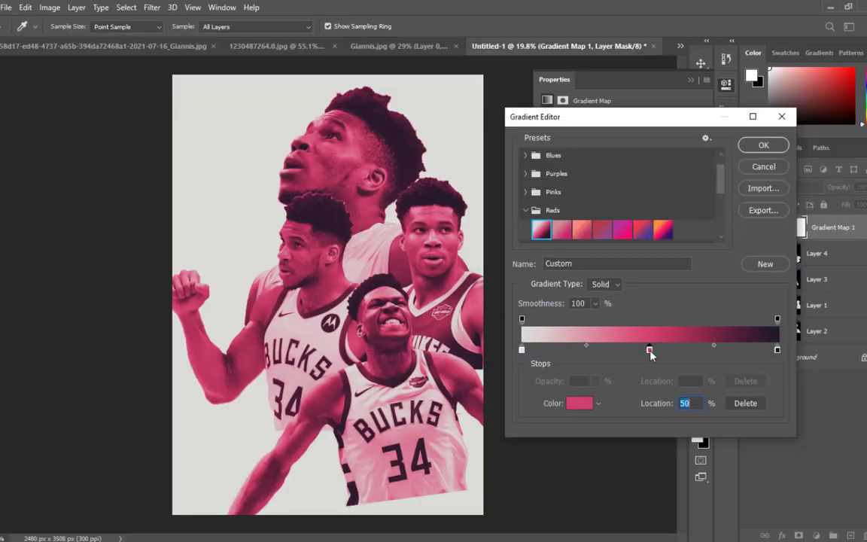
left_click_drag(651, 352, 622, 358)
key("ctrl+z")
left_click(590, 351)
double_click(589, 351)
left_click_drag(395, 86, 659, 287)
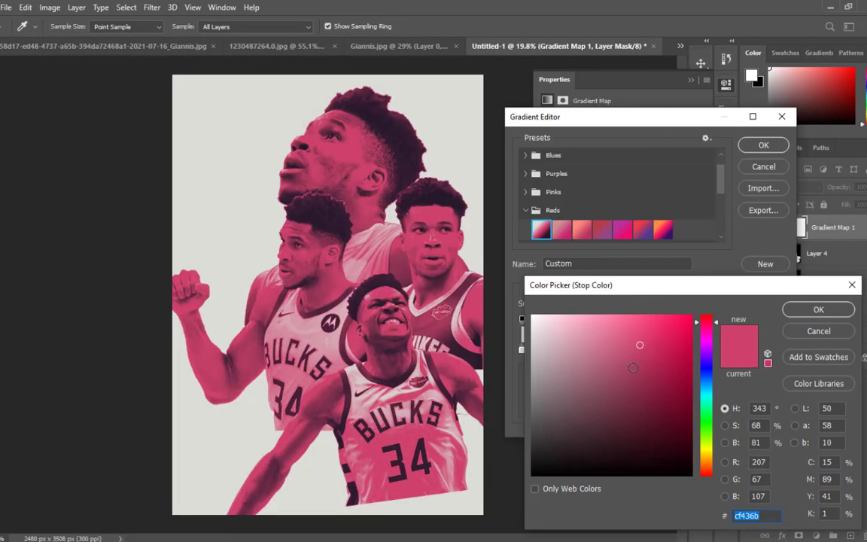
left_click(589, 341)
left_click(809, 311)
double_click(651, 352)
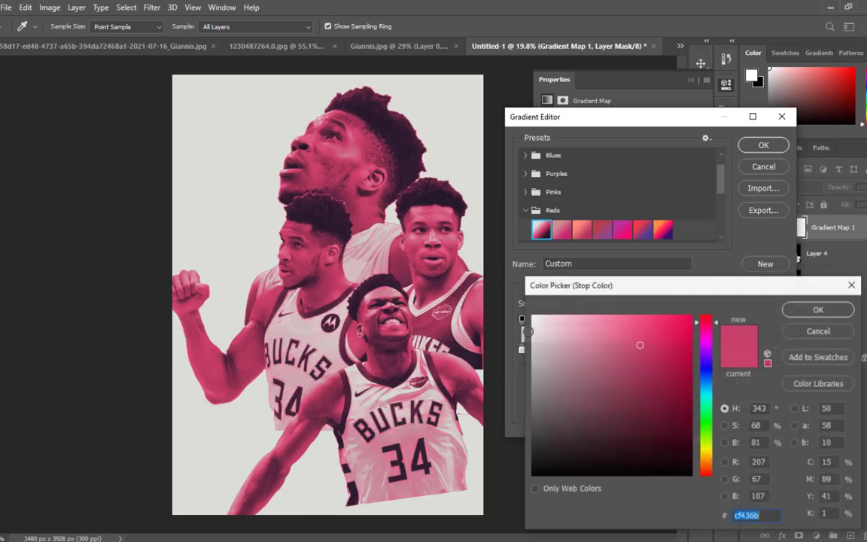
left_click(708, 419)
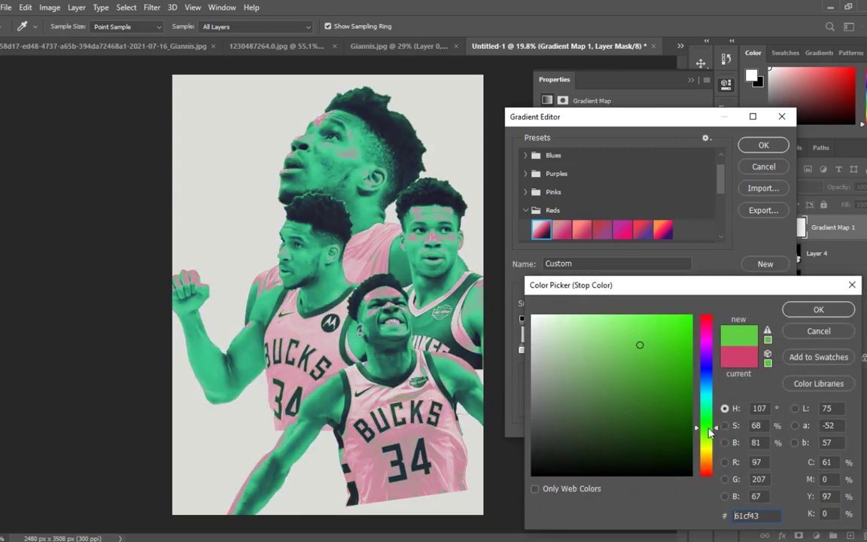
left_click_drag(706, 403, 706, 382)
left_click(798, 332)
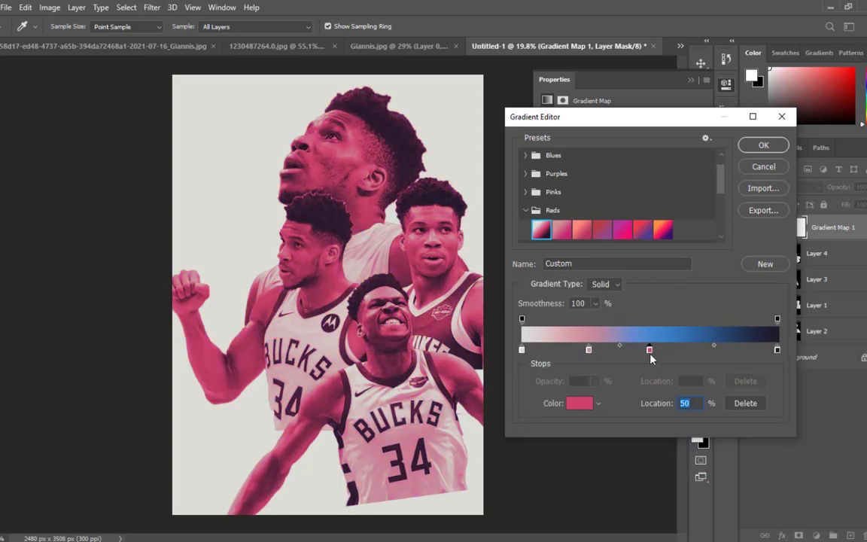
- Recolor the gradient's 50% stop to a medium blue
double_click(648, 350)
left_click(706, 374)
left_click_drag(703, 369, 707, 382)
left_click(812, 311)
double_click(589, 350)
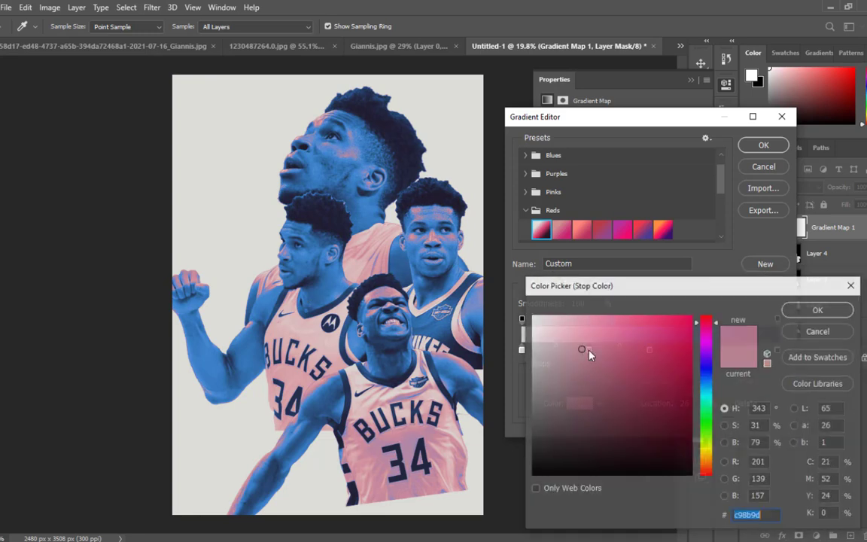
mouse_move(585, 349)
left_mouse_down()
mouse_move(594, 383)
mouse_move(585, 348)
mouse_move(583, 355)
left_mouse_up()
left_click(791, 331)
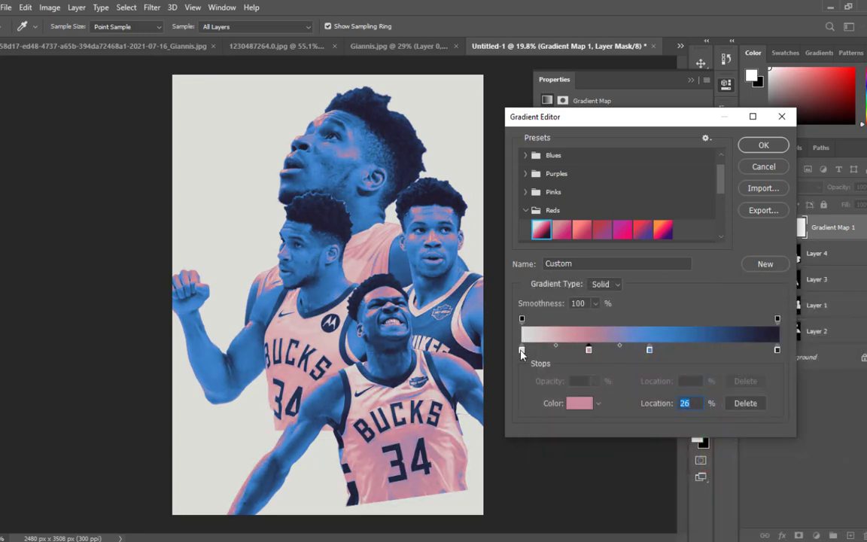
double_click(521, 350)
left_click_drag(565, 410, 682, 445)
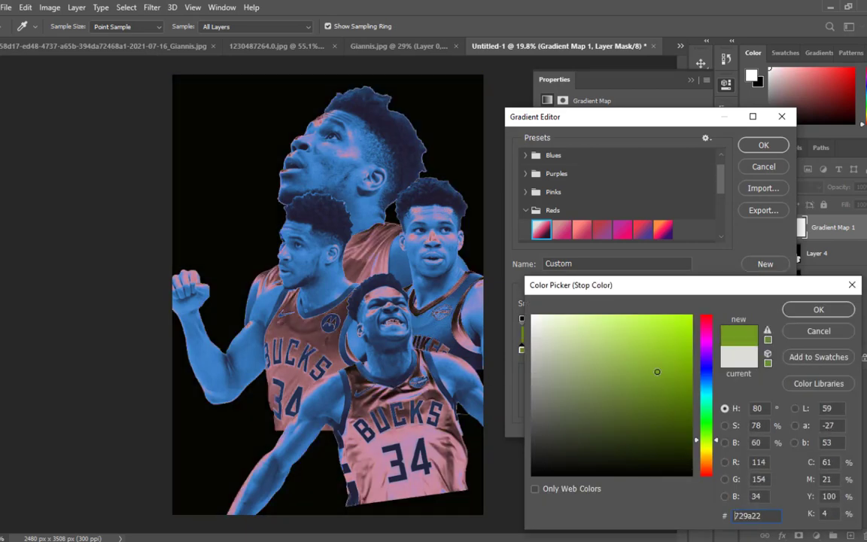
mouse_move(657, 371)
left_mouse_down()
mouse_move(580, 387)
mouse_move(555, 368)
mouse_move(547, 426)
mouse_move(570, 421)
mouse_move(579, 375)
mouse_move(647, 357)
mouse_move(544, 365)
mouse_move(565, 325)
left_mouse_up()
left_click(803, 332)
- Add a pale yellow-green color stop at 9% of the gradient
left_click(545, 352)
double_click(544, 352)
left_click(798, 311)
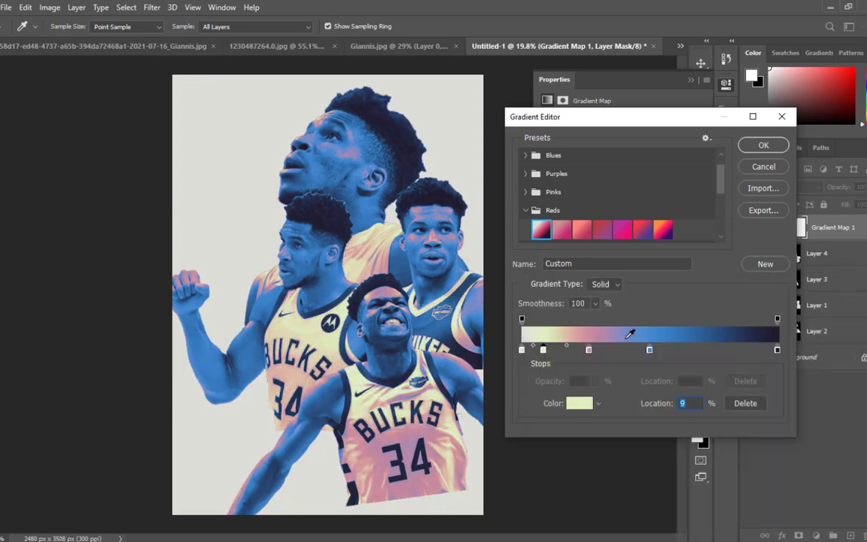
double_click(649, 350)
key("Escape")
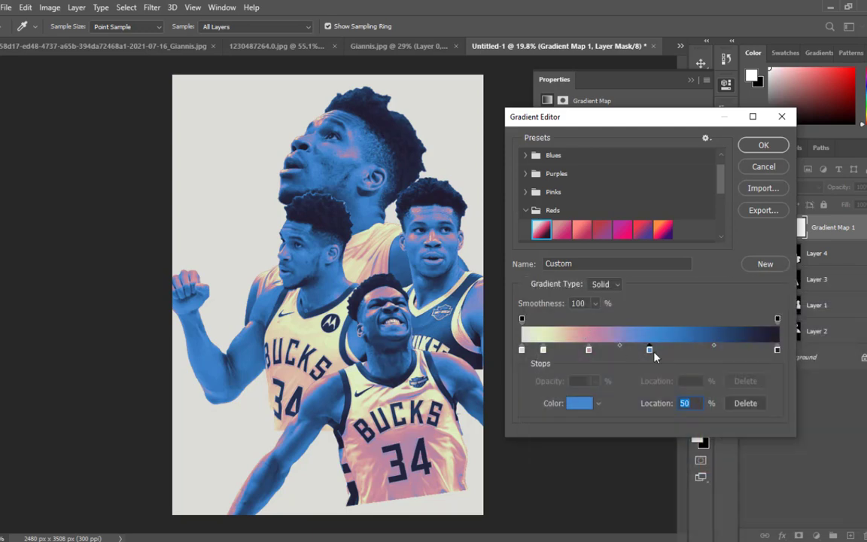
left_click(688, 351)
double_click(688, 351)
mouse_move(592, 375)
left_mouse_down()
mouse_move(590, 362)
mouse_move(586, 369)
left_mouse_up()
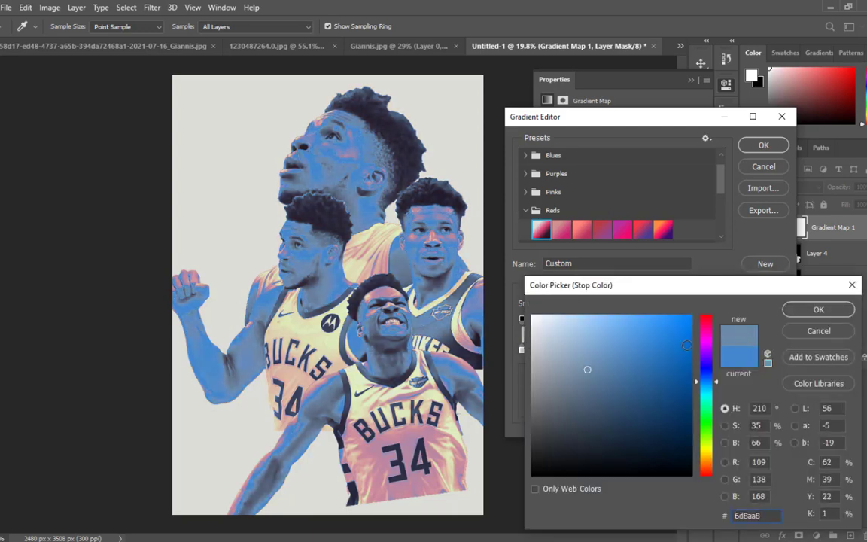
key("Escape")
left_click(741, 407)
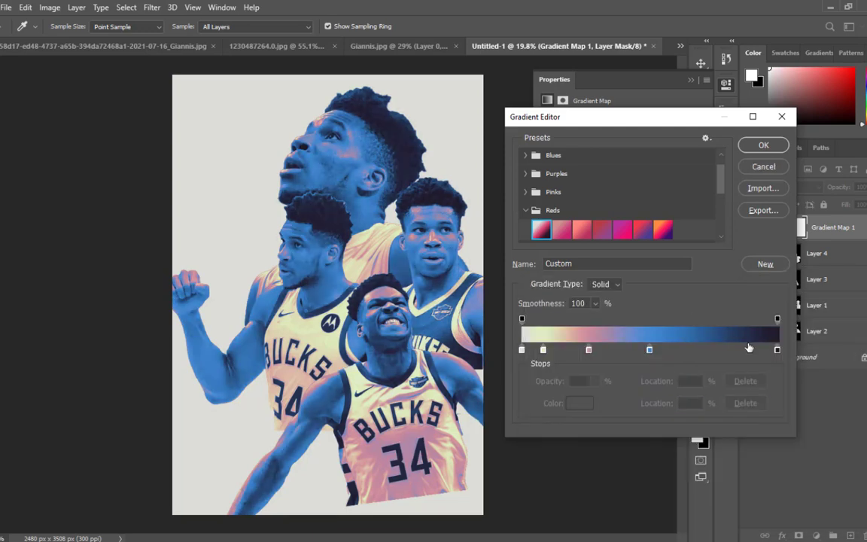
- Add an indigo #3c3980 color stop between the gradient's middle blue stop and its dark end stop
left_click(725, 351)
double_click(725, 351)
left_click_drag(643, 292, 669, 236)
left_click(514, 448)
left_click(617, 336)
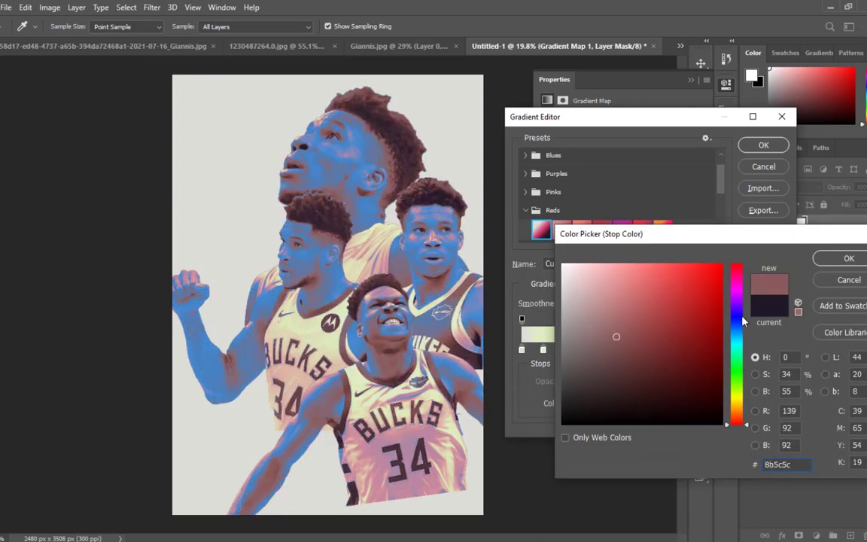
left_click(739, 316)
left_click_drag(606, 325, 596, 328)
left_click(611, 374)
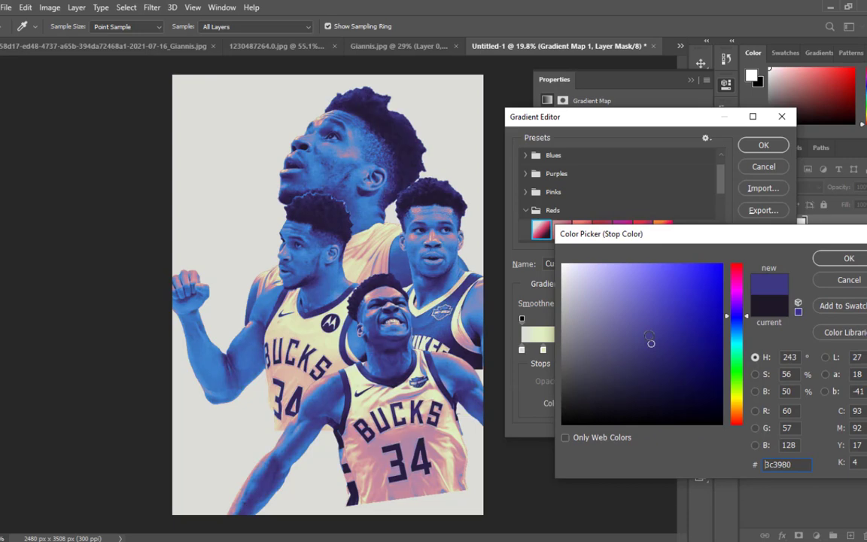
key("Return")
- Add a color stop at 68% of the gradient and color it dark grey #656574
left_click(694, 359)
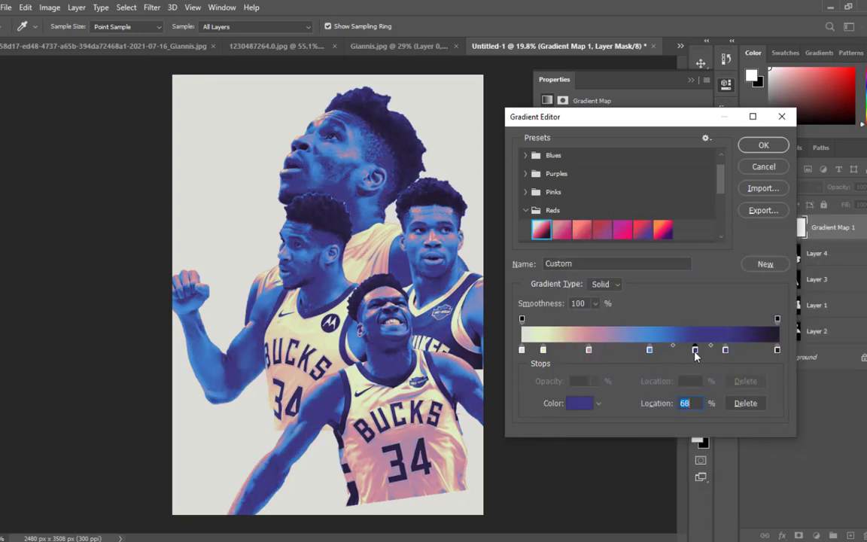
double_click(694, 350)
mouse_move(616, 315)
left_mouse_down()
mouse_move(602, 305)
mouse_move(633, 363)
mouse_move(605, 364)
mouse_move(675, 333)
mouse_move(593, 369)
mouse_move(574, 351)
left_mouse_up()
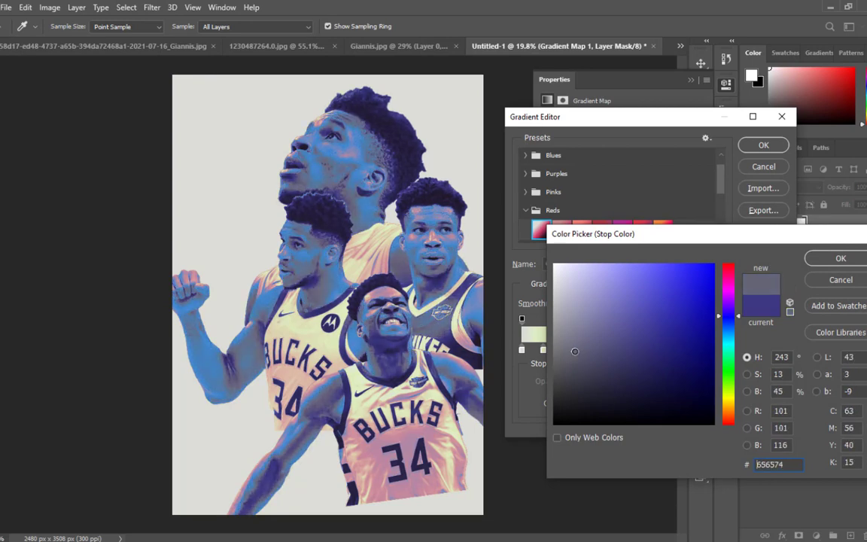
key("Return")
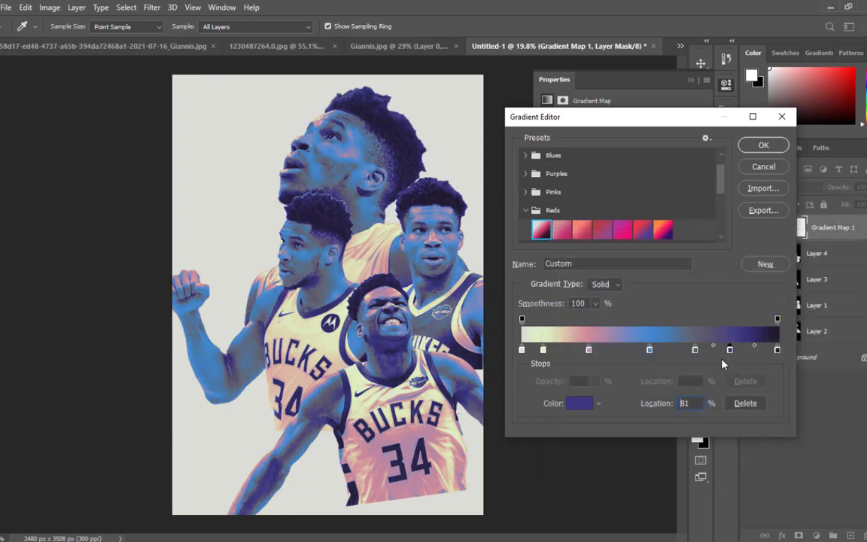
- Move the gradient's indigo stop to 88% and shift the middle blue stop closer to the grey stop
left_click_drag(729, 350, 746, 349)
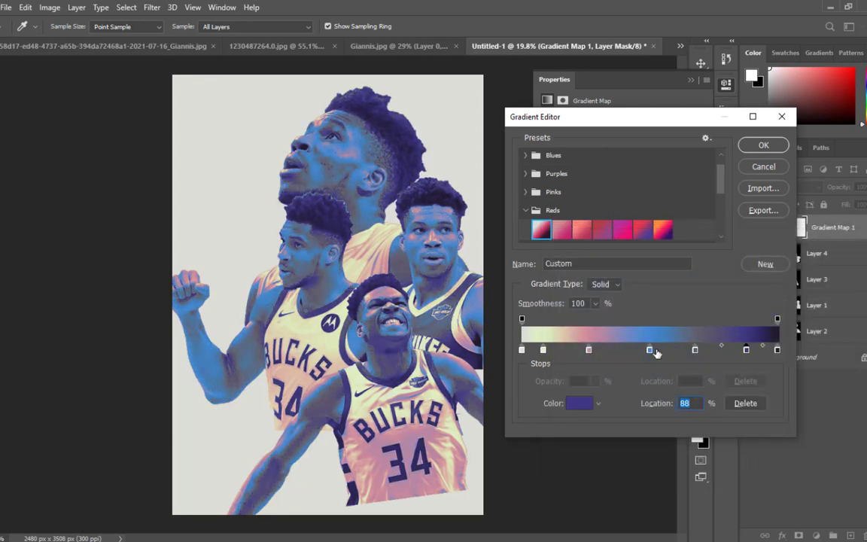
left_click_drag(654, 355, 690, 349)
left_click(693, 350)
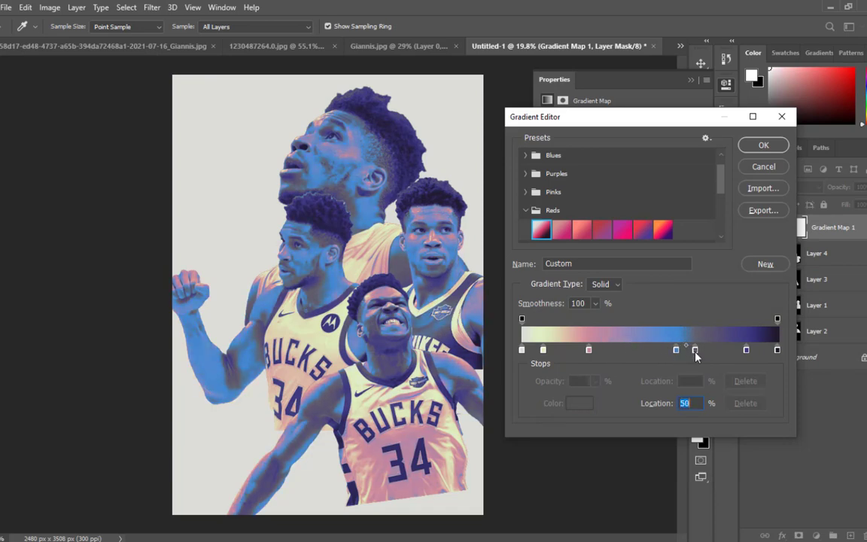
- Recolor the gradient's 68% stop to a lighter grey-violet
double_click(694, 350)
left_click_drag(616, 368, 587, 325)
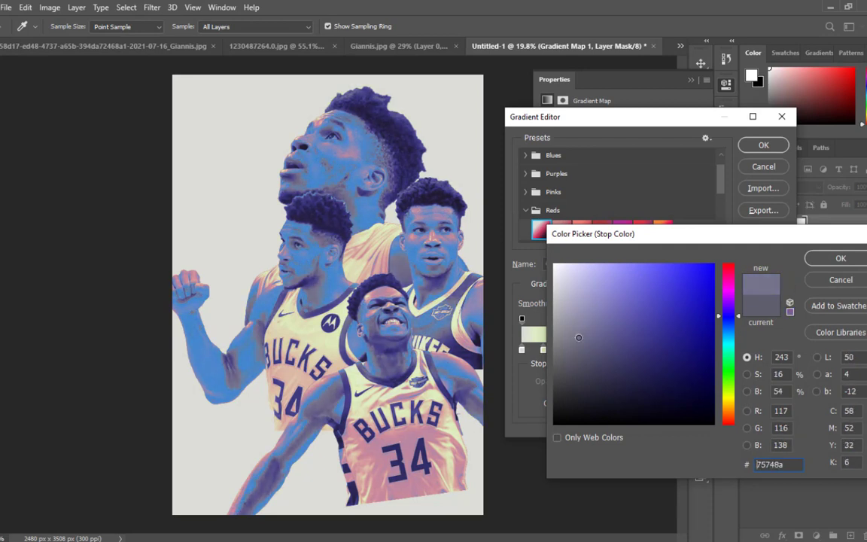
left_click(818, 258)
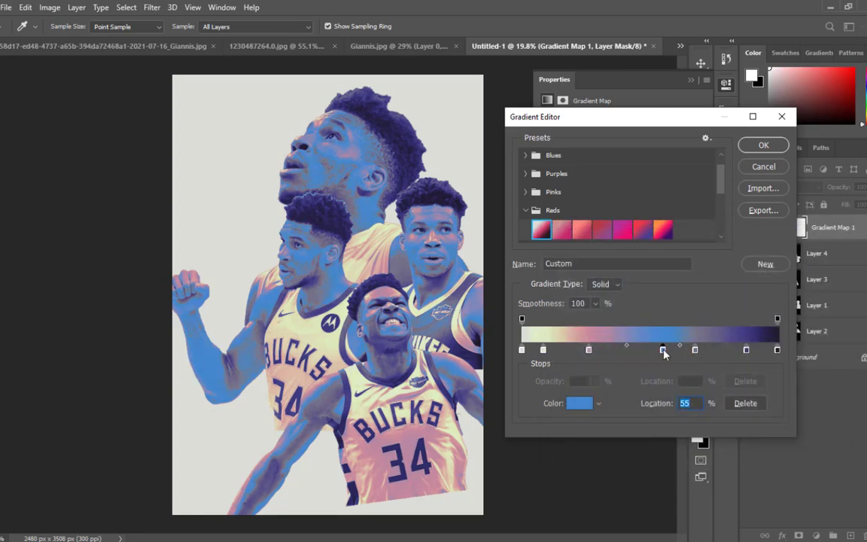
- Keep the medium blue #4585c7 for the 55% stop and accept the custom gradient
double_click(662, 350)
left_click(661, 288)
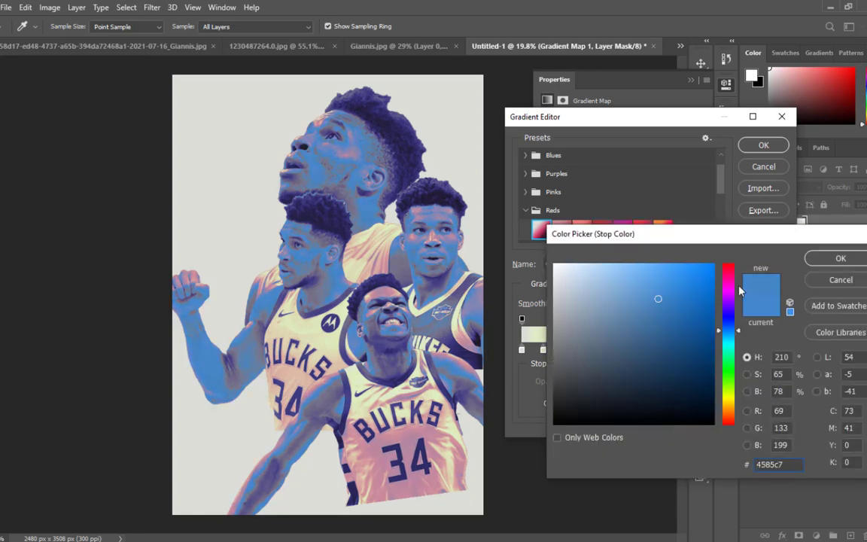
left_click(836, 258)
left_click(763, 146)
- Examine the gradient map's effect on the players' faces up close and collapse the layer properties
scroll(333, 287, "up", 8)
scroll(343, 287, "down", 5)
scroll(346, 229, "up", 8)
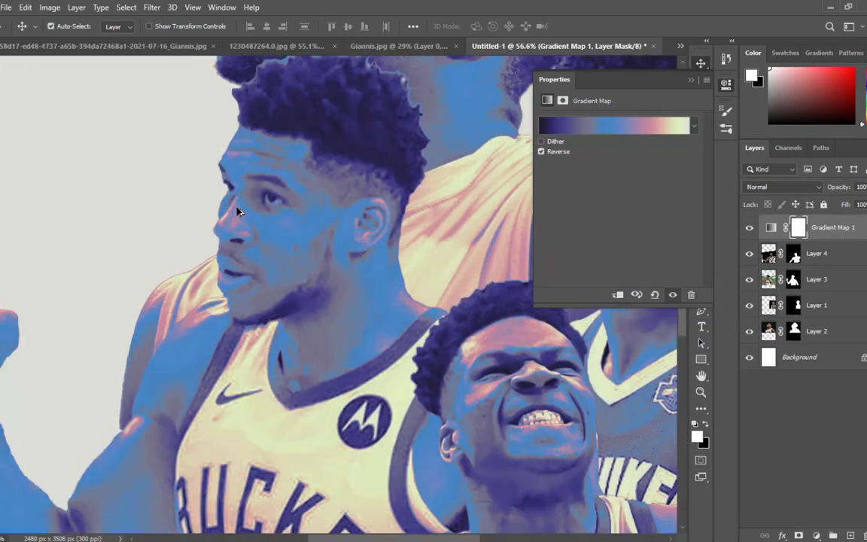
scroll(329, 489, "up", 4)
left_click(842, 256)
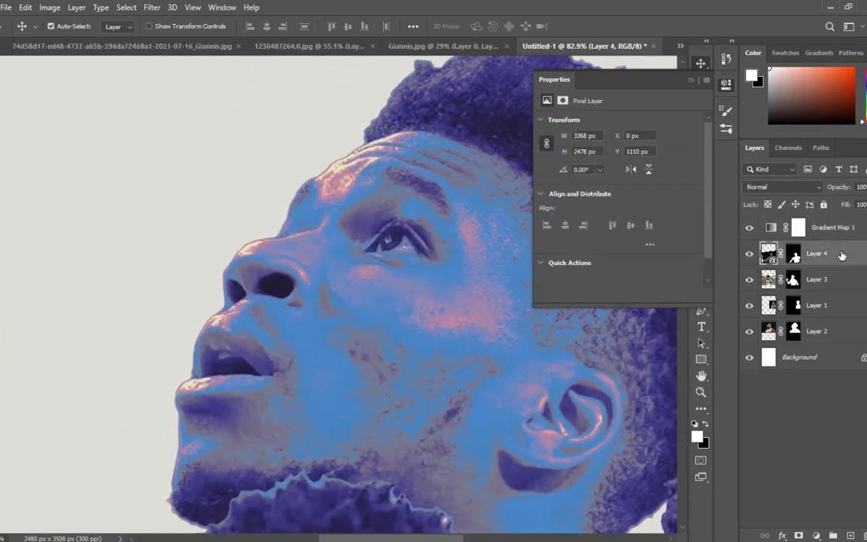
left_click(768, 229)
left_click(690, 81)
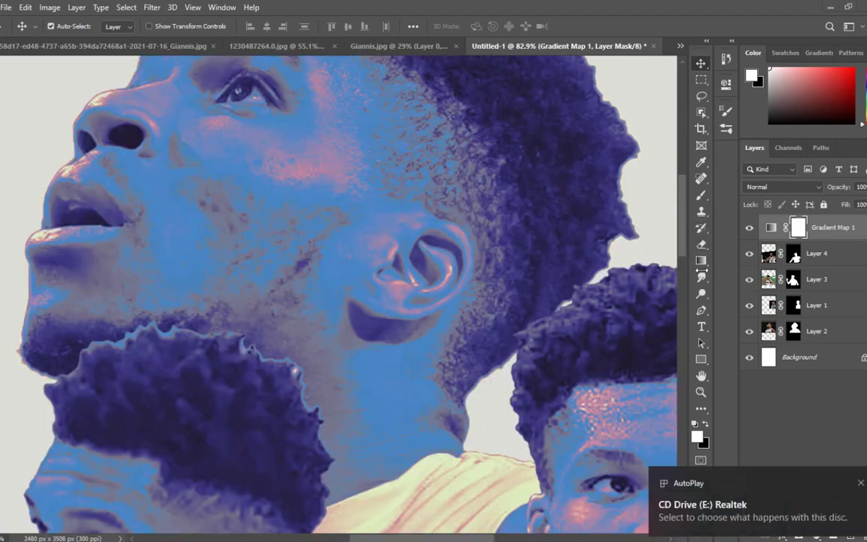
- Try to smudge the gradient map's layer mask over the large player's neck with a hard round pressure-size brush
left_click(701, 278)
right_click(413, 262)
scroll(478, 384, "up", 10)
left_click(482, 393)
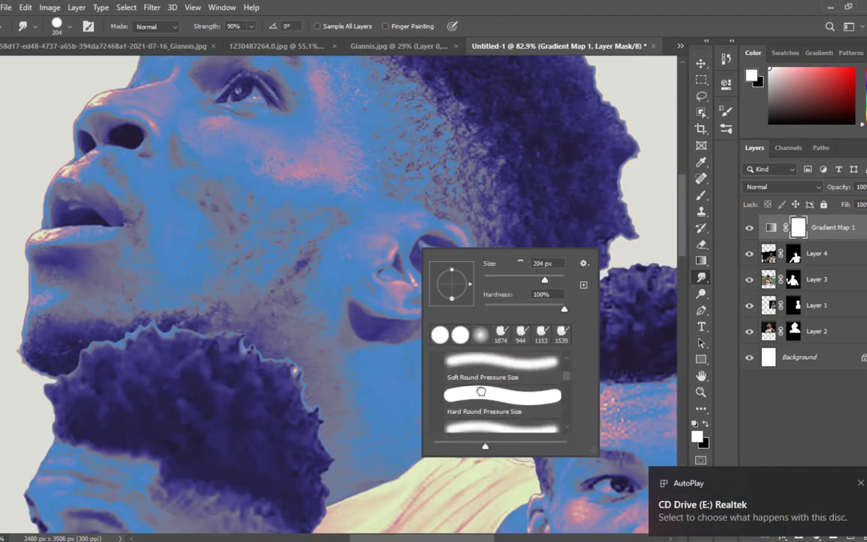
scroll(481, 391, "up", 2)
left_click(480, 390)
scroll(298, 282, "up", 1)
left_click(298, 282)
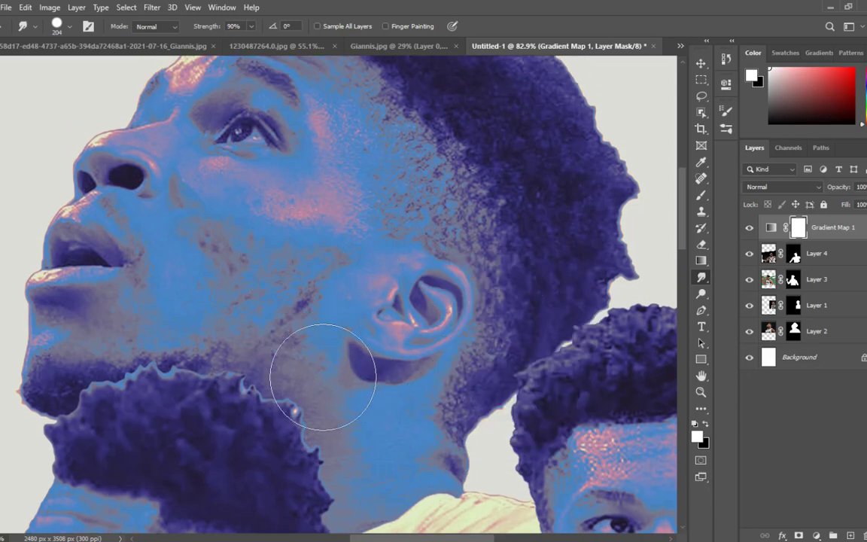
- Try to smudge directly on the Gradient Map 1 adjustment, then reselect its mask
left_click(772, 228)
left_click(326, 391)
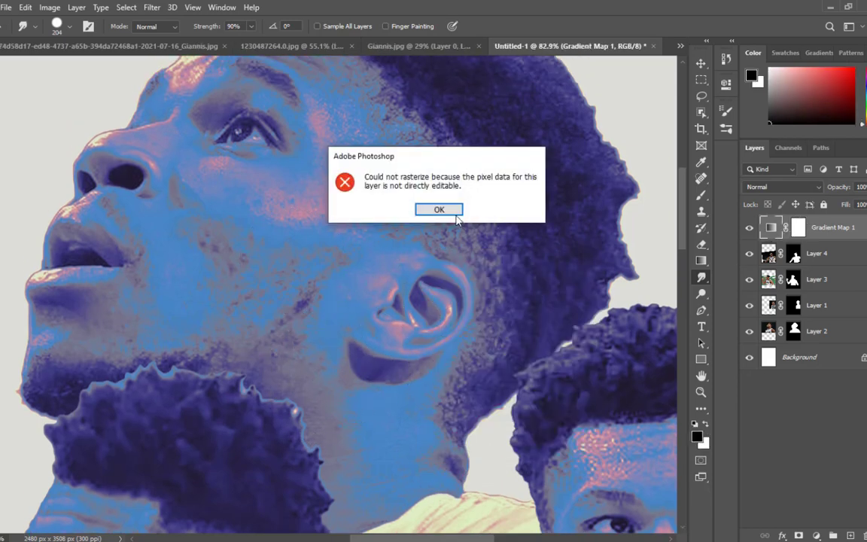
left_click(441, 210)
left_click(797, 235)
key("x")
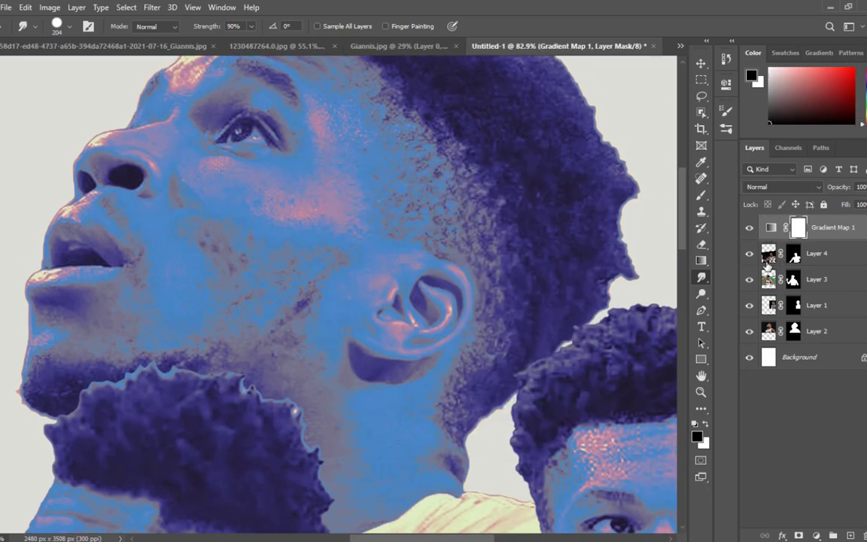
- Try a smudge stroke on the Layer 2 player's head and undo it
left_click(769, 330)
mouse_move(460, 283)
left_mouse_down()
mouse_move(437, 283)
mouse_move(384, 327)
mouse_move(451, 284)
mouse_move(397, 301)
left_mouse_up()
key("ctrl+z")
- Sharpen the large player's hair on Layer 2 using the Sharpen tool with a 279 px brush at 50% strength
right_click(701, 278)
left_click(741, 290)
right_click(387, 312, "alt")
scroll(343, 242, "down", 2)
mouse_move(331, 102)
left_mouse_down()
mouse_move(346, 221)
mouse_move(392, 219)
left_mouse_up()
scroll(369, 243, "up", 1)
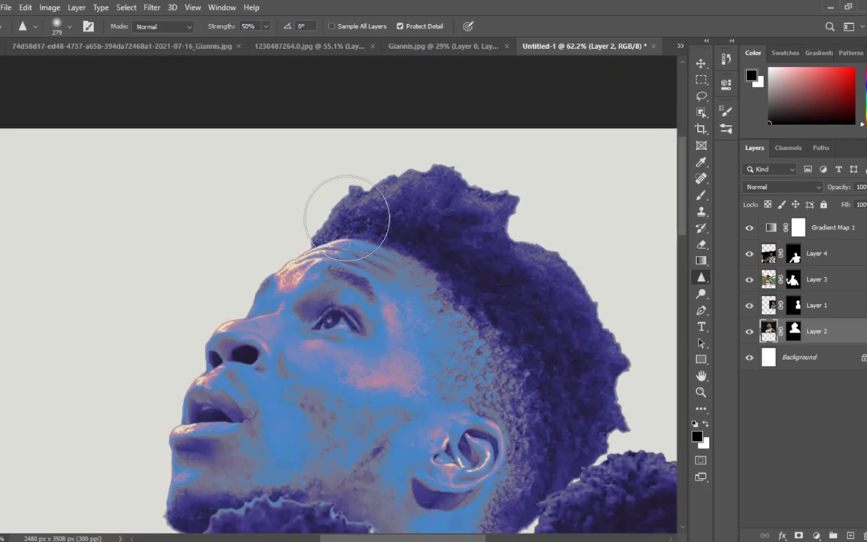
- Sharpen the large Layer 2 player's facial profile, including the nose and lips, at 50% strength
left_click_drag(256, 342, 316, 294)
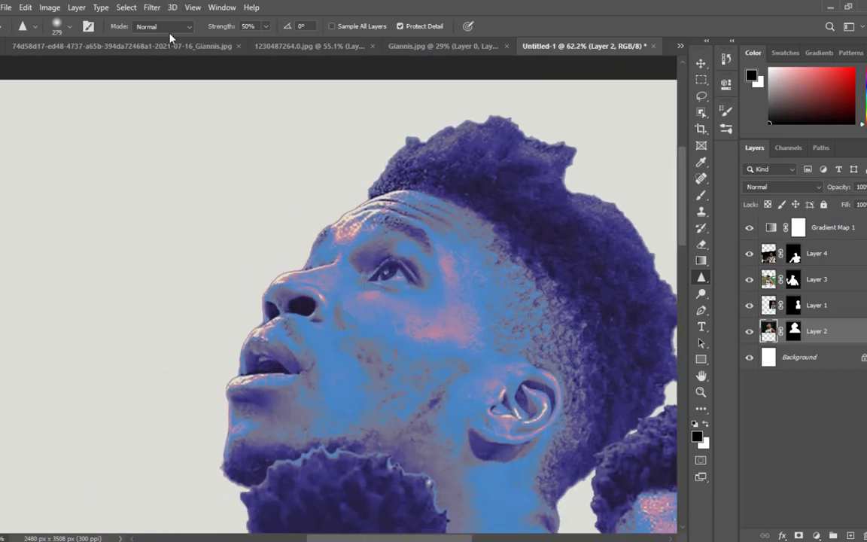
left_click_drag(265, 27, 303, 45)
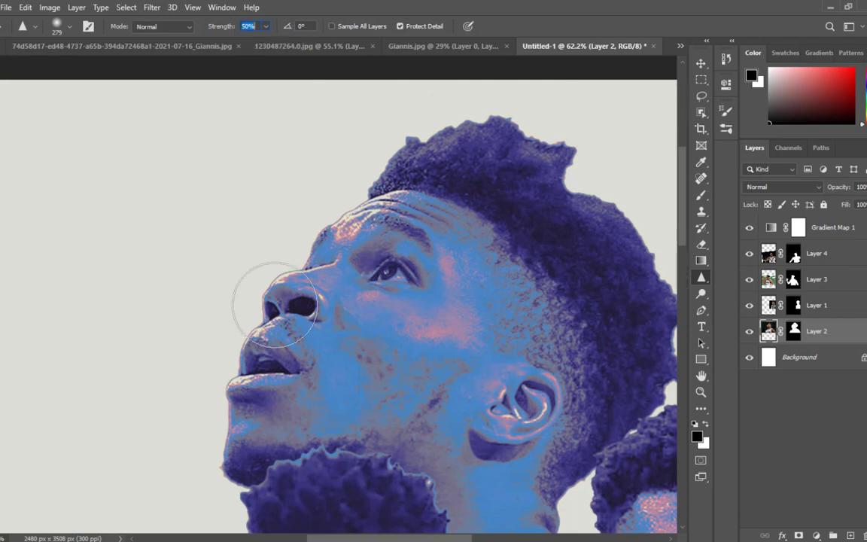
scroll(372, 306, "down", 7)
scroll(431, 292, "up", 3)
scroll(302, 323, "down", 2)
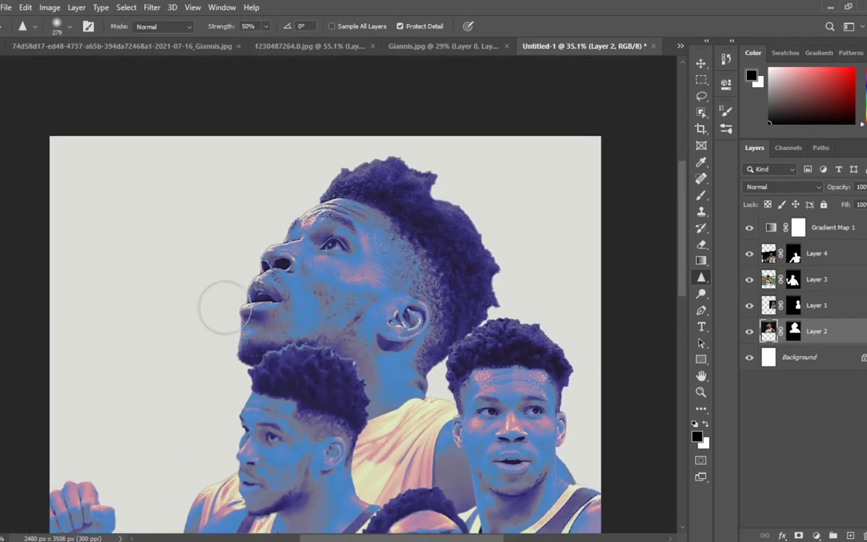
scroll(235, 311, "up", 8)
left_click_drag(486, 302, 437, 136)
scroll(429, 301, "down", 9)
left_click_drag(412, 380, 445, 259)
- Sharpen the face and dark jersey of the player on Layer 1 with the Sharpen tool at 50% strength
key("v")
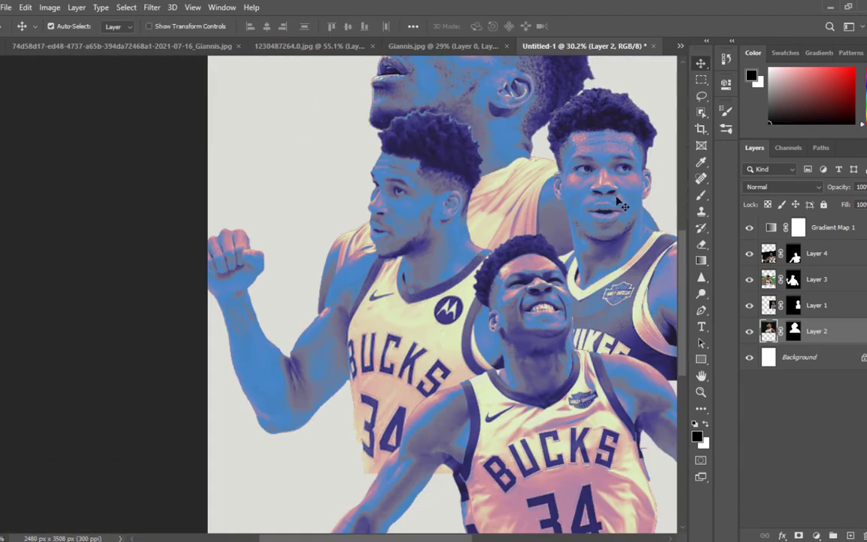
left_click(620, 204)
scroll(634, 234, "up", 5)
left_click_drag(640, 214, 499, 256)
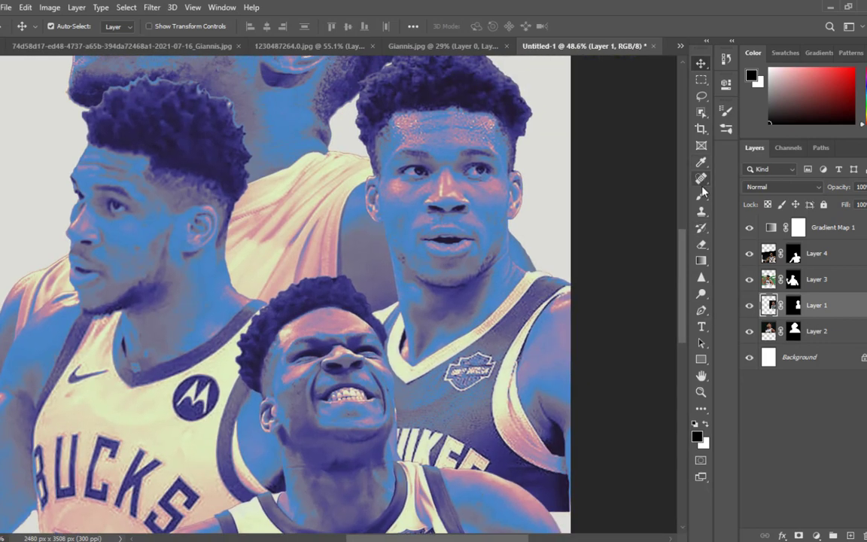
left_click(703, 291)
right_click(702, 277)
left_click(752, 305)
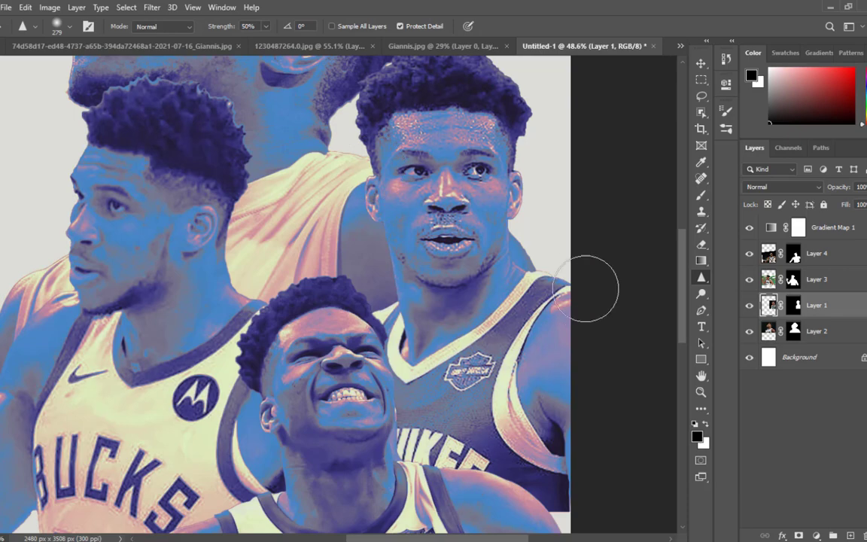
- Sharpen the raised-fist player on Layer 3 with the Sharpen tool at 50% strength
key("ctrl+0")
key("ctrl+plus")
key("ctrl+plus")
key("v")
left_click(845, 289)
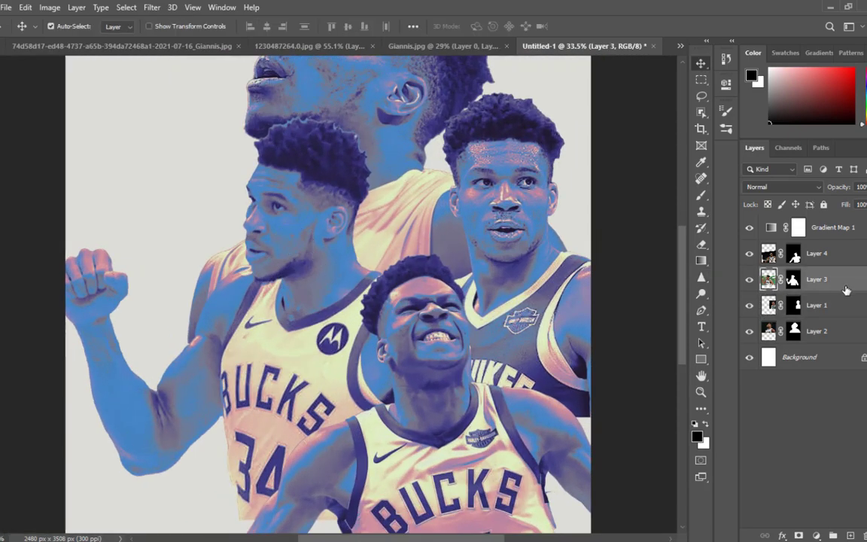
left_click(702, 277)
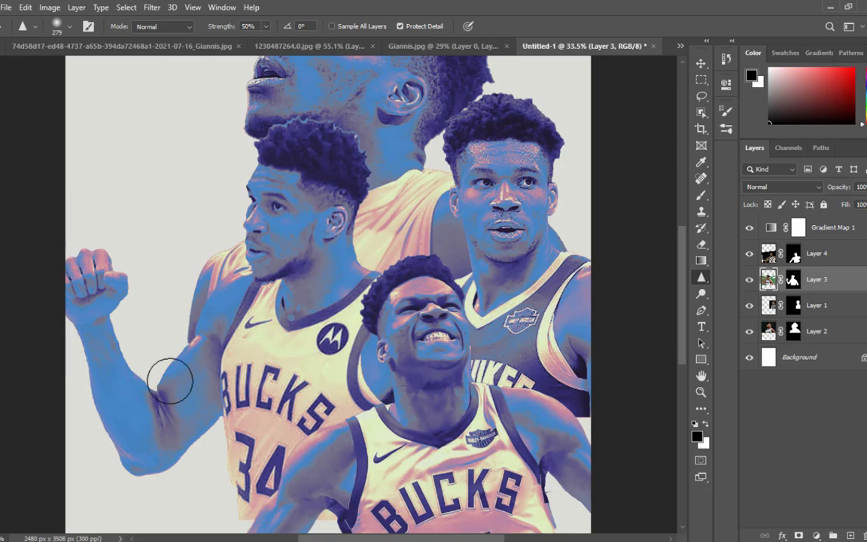
- Sharpen the front player's face, jersey and outstretched arm on Layer 4 at 50% strength
key("ctrl+0")
scroll(444, 309, "up", 5)
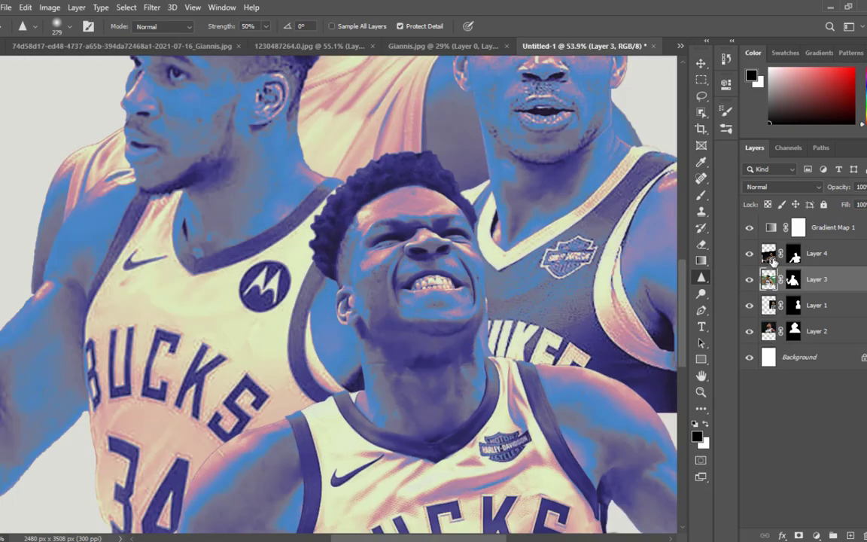
left_click(772, 257)
left_click_drag(355, 408, 193, 271)
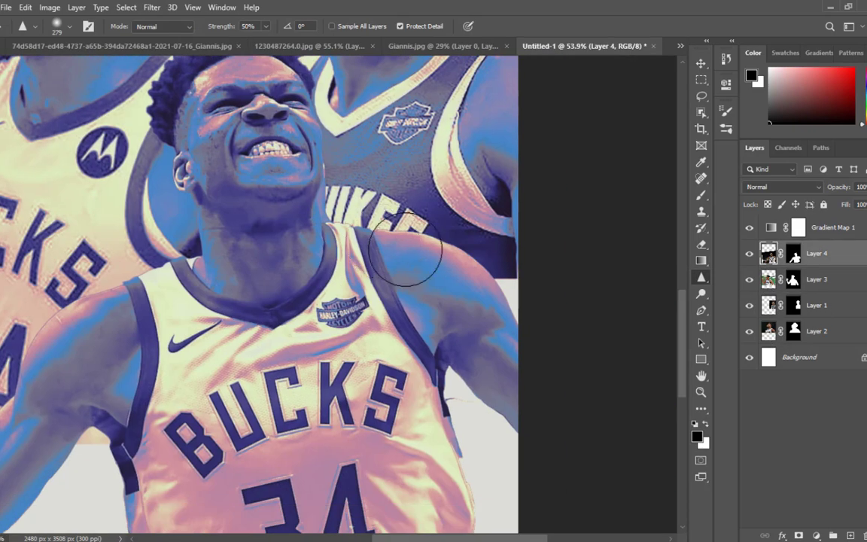
left_click_drag(79, 305, 389, 196)
left_click_drag(321, 314, 348, 260)
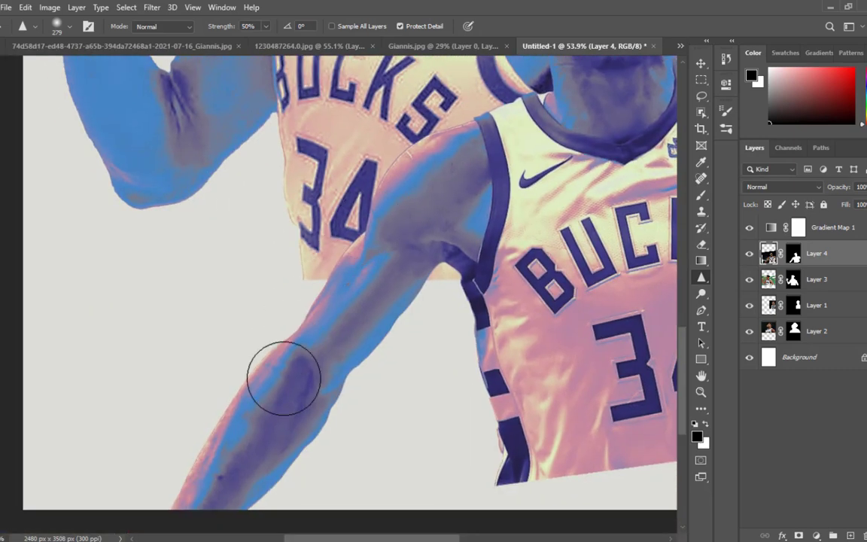
left_click_drag(446, 321, 288, 355)
- Hide the Background layer and add a black Solid Color fill layer beneath the player layers
scroll(411, 253, "down", 9)
scroll(409, 256, "down", 2)
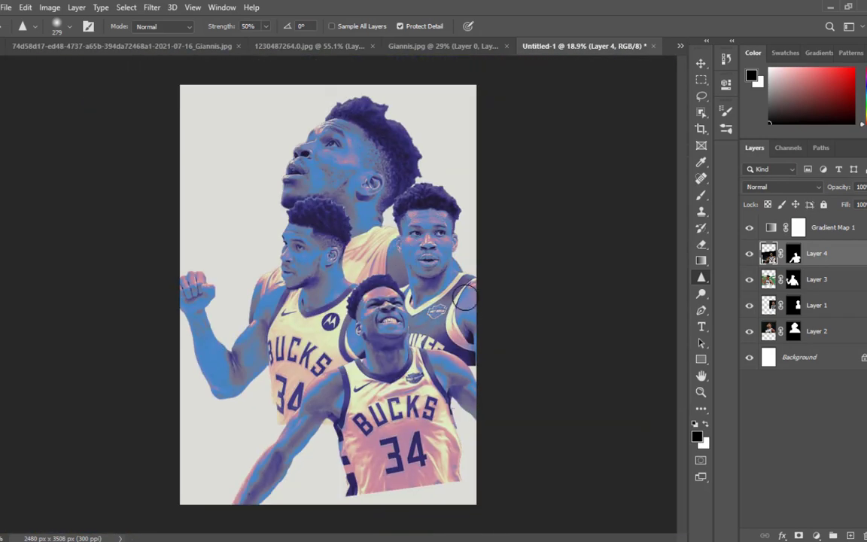
scroll(344, 326, "up", 2)
scroll(342, 323, "down", 3)
left_click(753, 362)
left_click(749, 358)
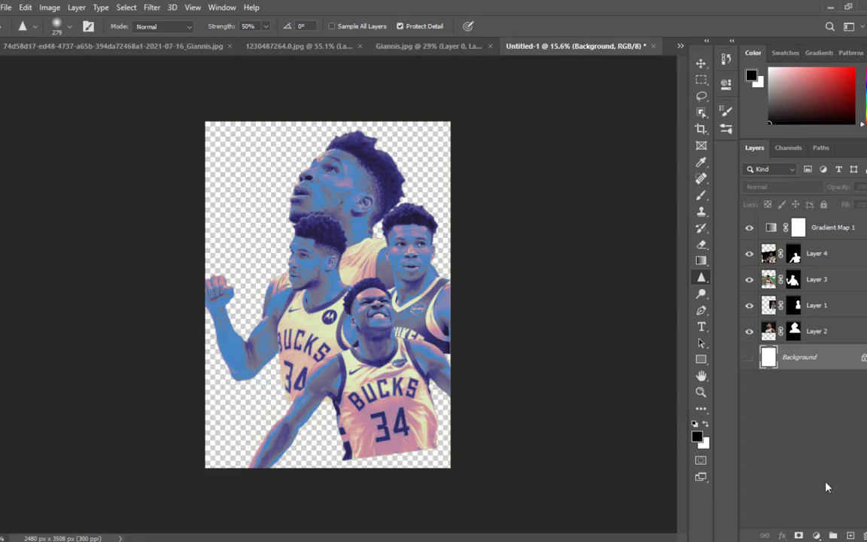
left_click(816, 535)
left_click(786, 313)
mouse_move(611, 325)
left_mouse_down()
mouse_move(596, 362)
mouse_move(711, 252)
mouse_move(654, 294)
mouse_move(524, 493)
left_mouse_up()
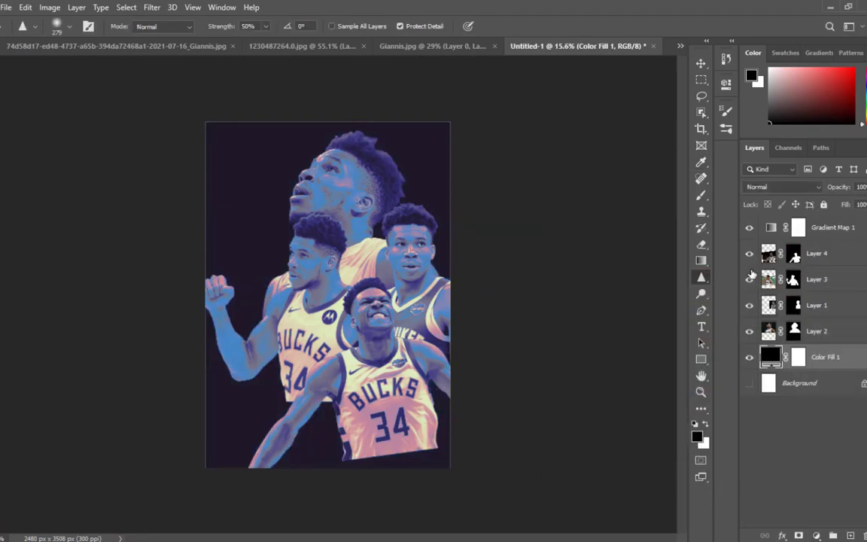
- In Gradient Map 1's gradient, shift the blue 60% stop toward the light end and recolor the violet stops at 68% and 88%
scroll(343, 301, "up", 3)
left_click(769, 228)
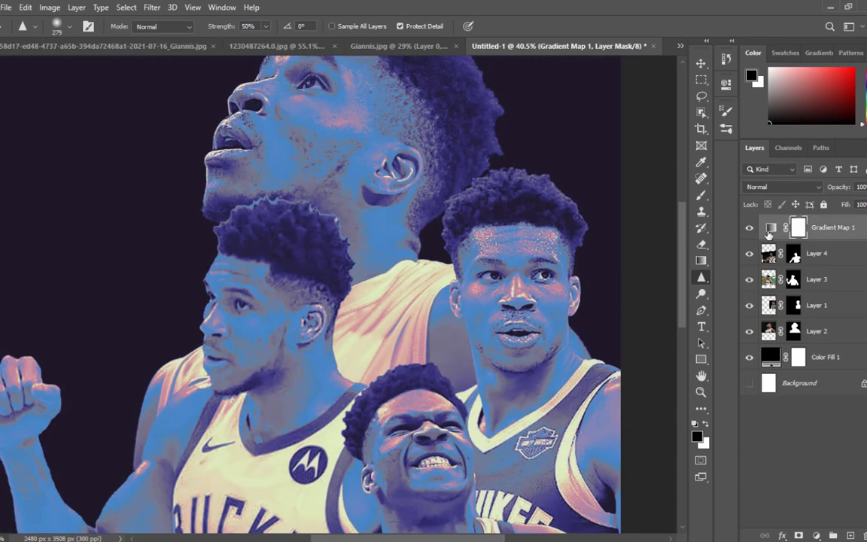
double_click(768, 230)
left_click(581, 125)
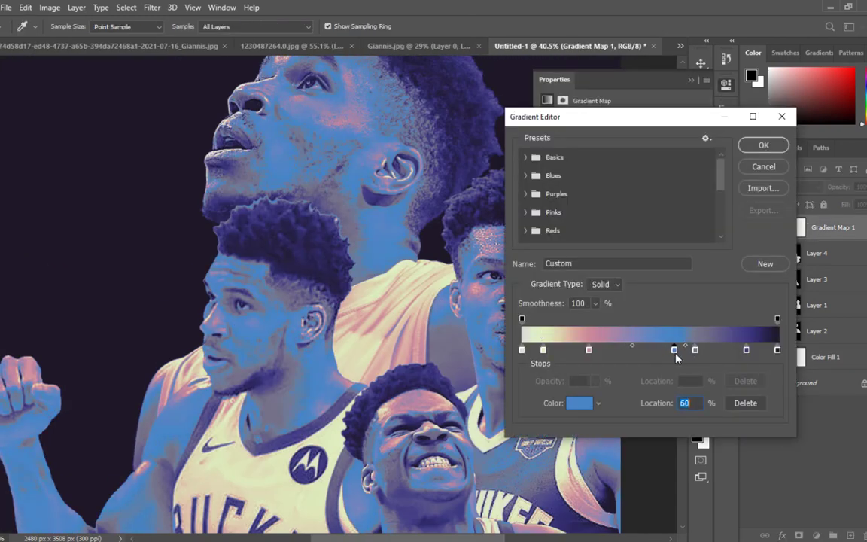
double_click(695, 352)
mouse_move(662, 339)
left_mouse_down()
mouse_move(606, 305)
mouse_move(594, 367)
mouse_move(590, 324)
mouse_move(654, 348)
mouse_move(652, 336)
left_mouse_up()
left_click(840, 280)
double_click(694, 351)
left_click(596, 275)
left_click(840, 258)
double_click(747, 352)
key("Return")
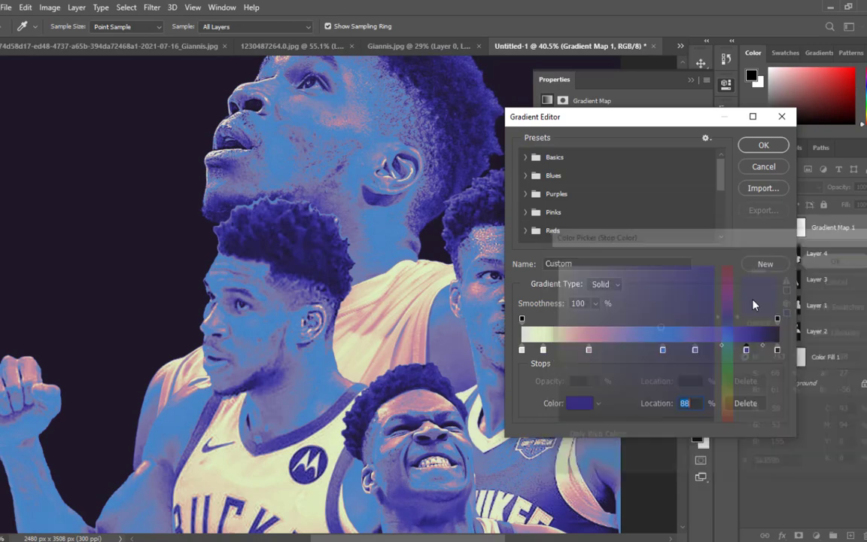
- Recolor the gradient's blue stop and set the 68% stop to violet #7571c0
left_click(663, 351)
double_click(664, 350)
left_click(623, 326)
mouse_move(623, 326)
left_mouse_down()
mouse_move(633, 329)
mouse_move(622, 370)
mouse_move(674, 312)
mouse_move(677, 322)
mouse_move(644, 349)
mouse_move(640, 304)
mouse_move(629, 306)
left_mouse_up()
left_click(841, 258)
double_click(694, 351)
left_click(694, 352)
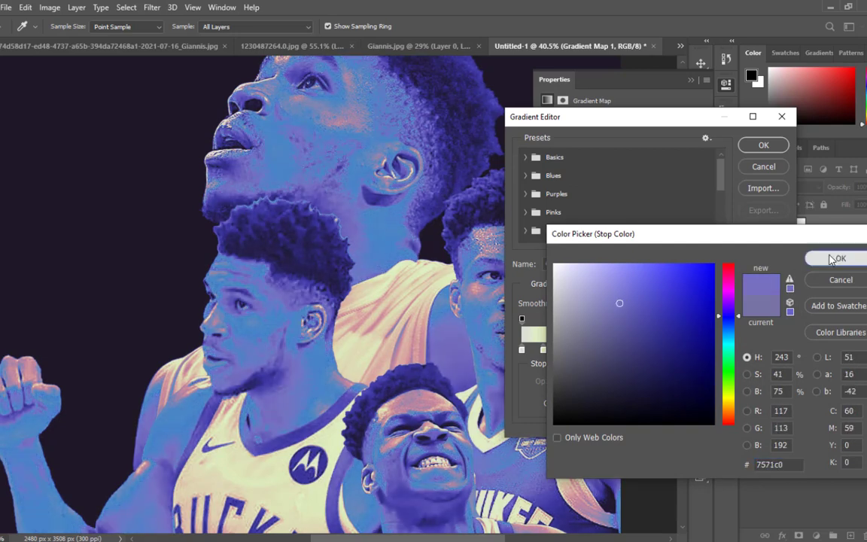
left_click(834, 258)
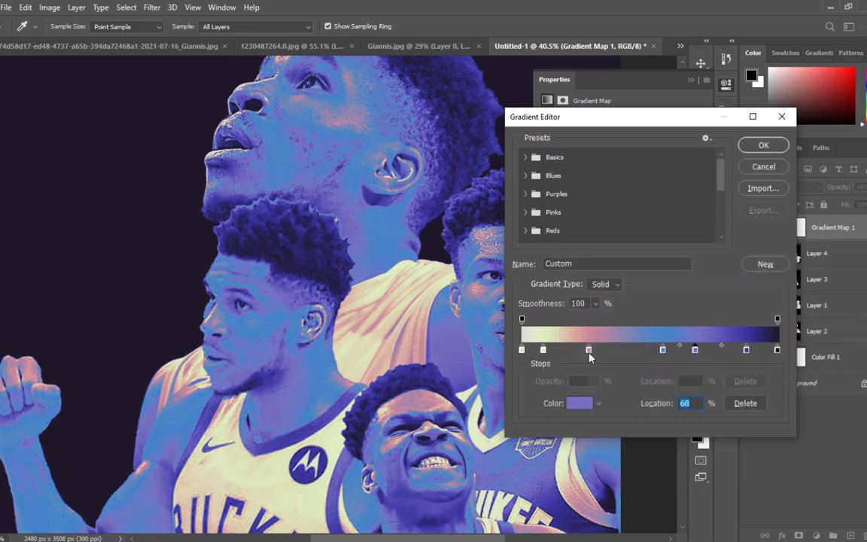
- Darken the indigo stop at 88% and add the gradient as a new preset
double_click(777, 349)
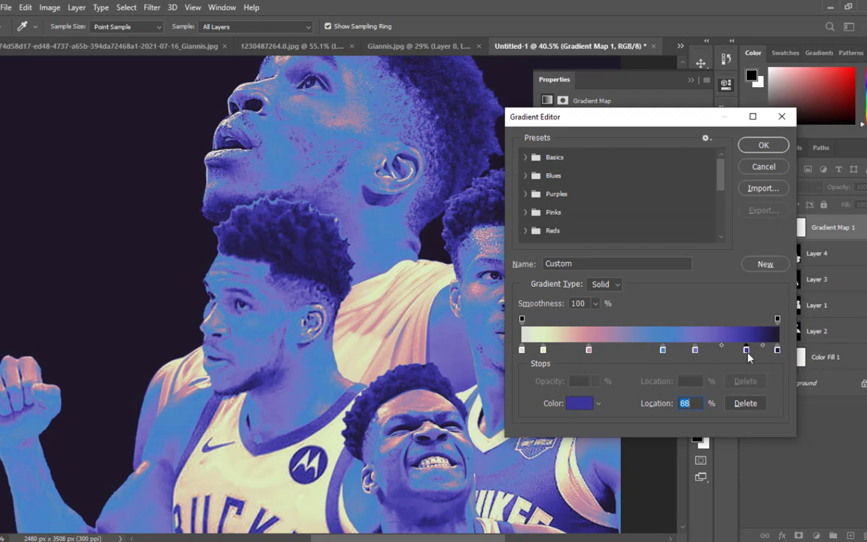
left_click(837, 260)
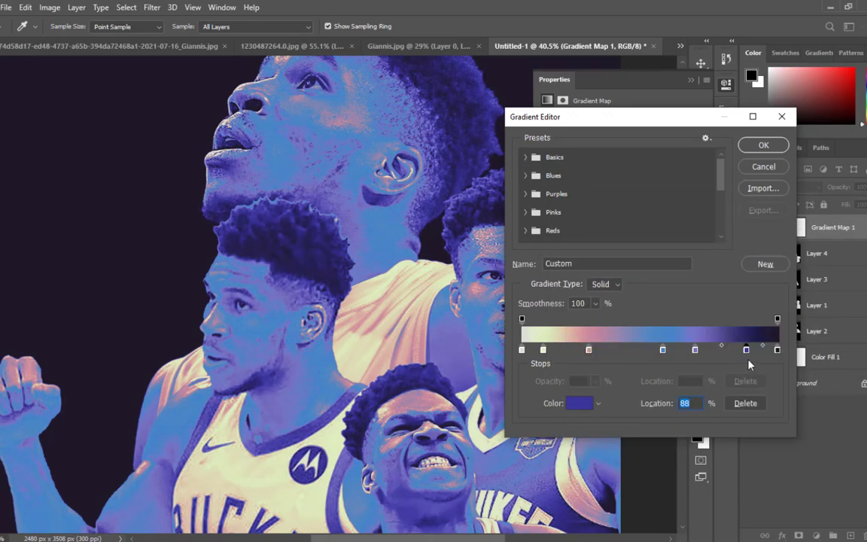
left_click(763, 264)
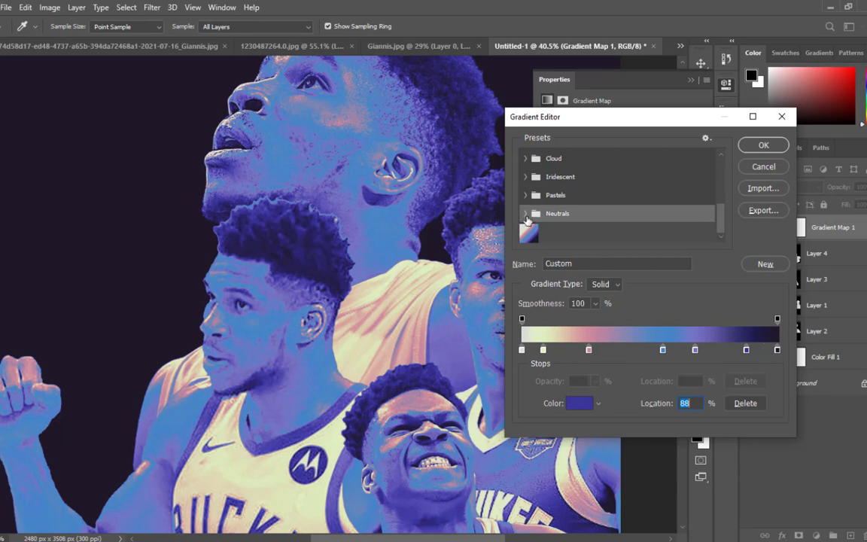
- Load the Red_01 preset and recolor its 50% stop to light lavender blue
left_click(557, 214)
scroll(538, 225, "up", 4)
left_click(540, 185)
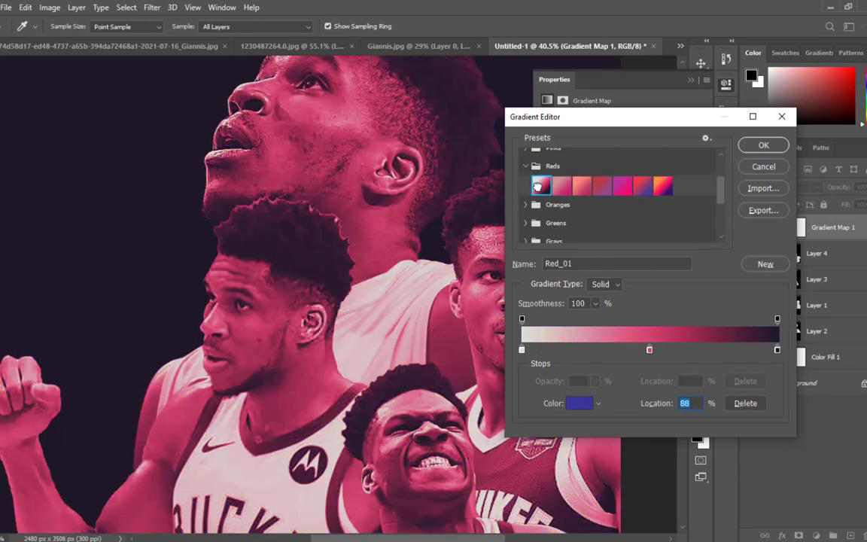
left_click(650, 349)
left_click(649, 349)
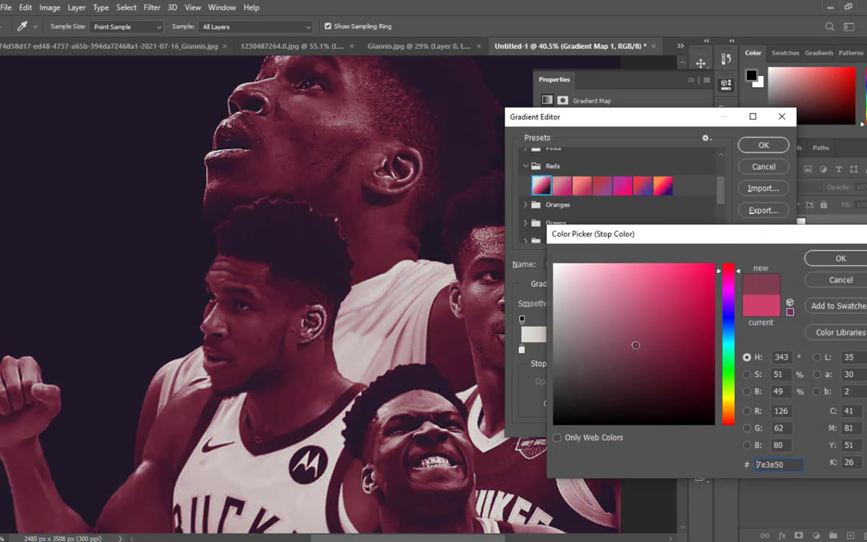
left_click(729, 324)
mouse_move(636, 345)
left_mouse_down()
mouse_move(630, 288)
mouse_move(643, 286)
mouse_move(601, 281)
left_mouse_up()
left_click(840, 258)
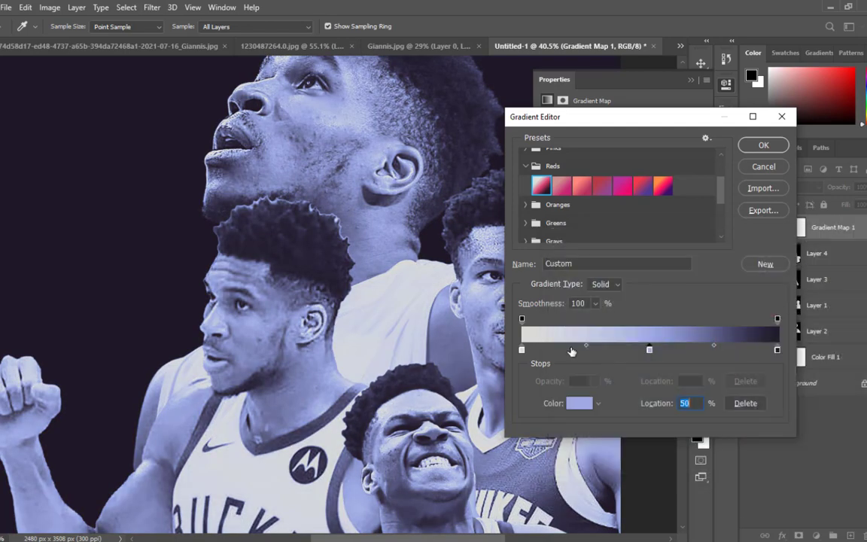
- Add a lavender stop at 19% and a dark blue stop at 75% to the gradient
left_click(569, 351)
double_click(569, 351)
mouse_move(631, 333)
left_mouse_down()
mouse_move(589, 294)
mouse_move(579, 381)
mouse_move(635, 325)
left_mouse_up()
key("Escape")
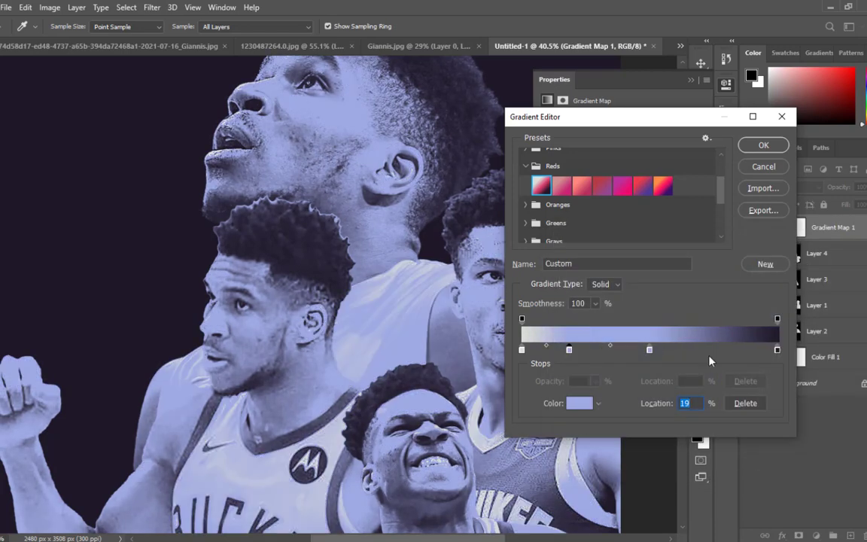
left_click(714, 350)
double_click(713, 350)
mouse_move(602, 286)
left_mouse_down()
mouse_move(632, 349)
mouse_move(644, 324)
mouse_move(659, 350)
left_mouse_up()
left_click(831, 259)
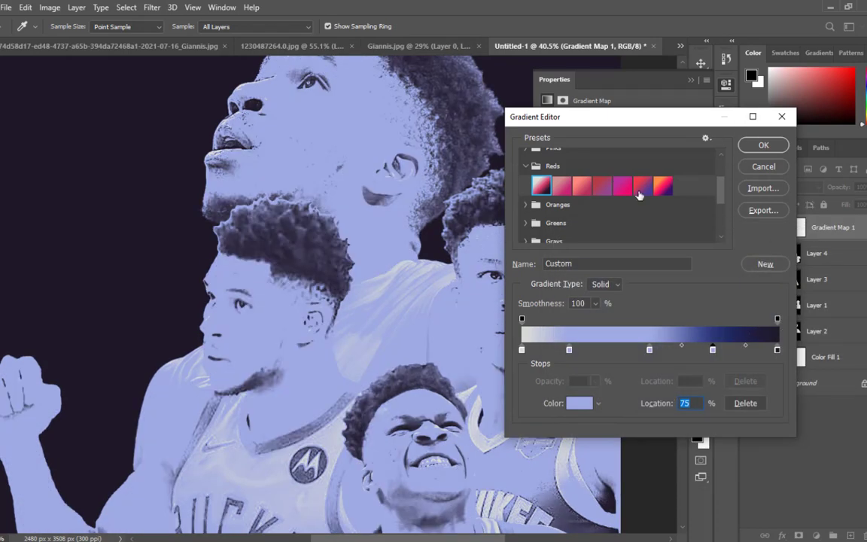
- Reload the Red_01 preset and add lavender stops between its white end and red middle stop, the last one at 37%
left_click(621, 189)
left_click(578, 191)
left_click(542, 186)
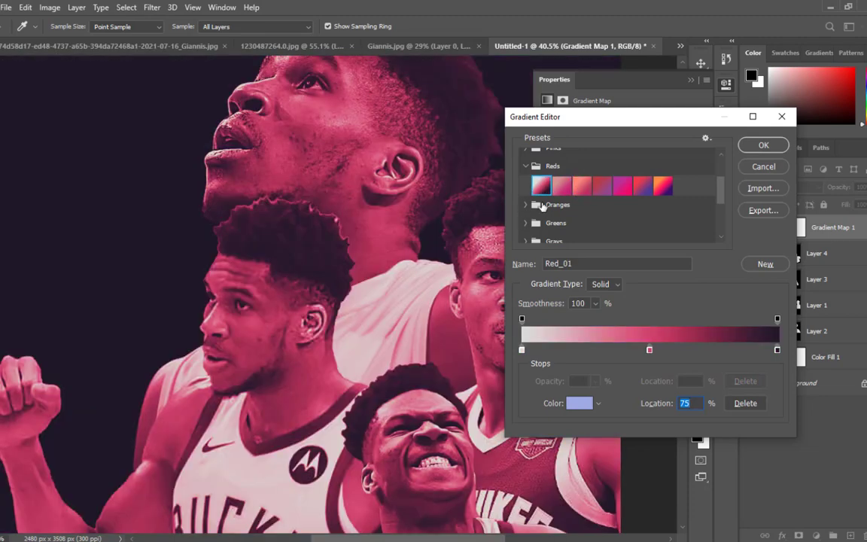
left_click(544, 350)
left_click(570, 350)
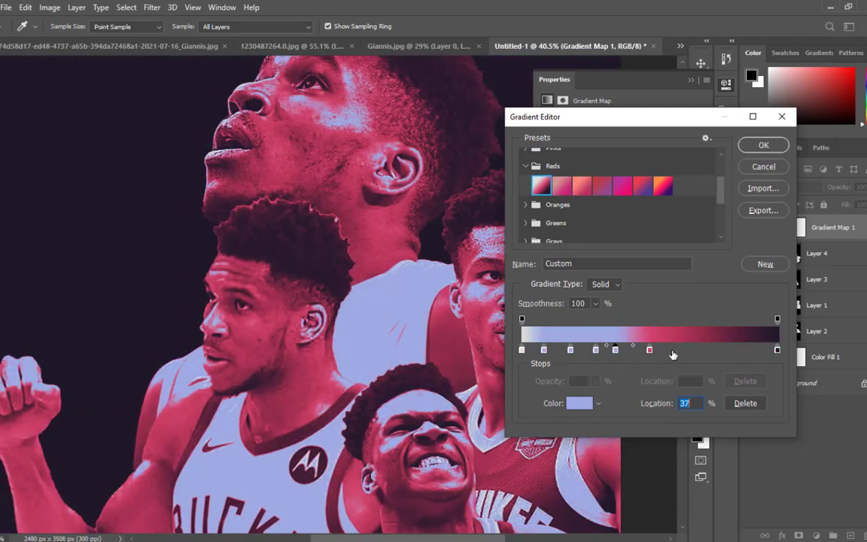
- Add a medium blue stop at 63%, on the dark side of the red middle stop
left_click(672, 350)
double_click(672, 350)
left_click(589, 353)
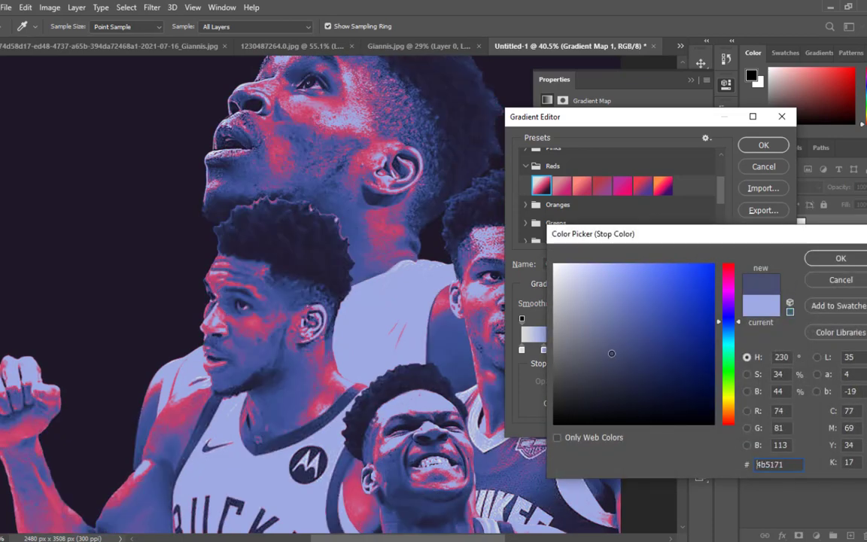
mouse_move(612, 353)
left_mouse_down()
mouse_move(652, 338)
mouse_move(644, 316)
left_mouse_up()
key("Return")
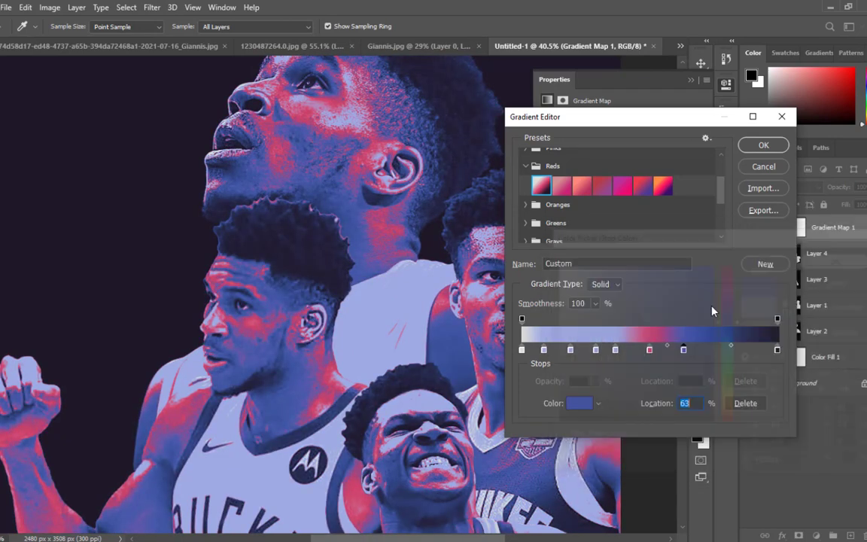
- Shift the red stop slightly toward the dark end and recolor the lavender stop at 19% to medium blue
left_click_drag(649, 351, 536, 351)
key("Delete")
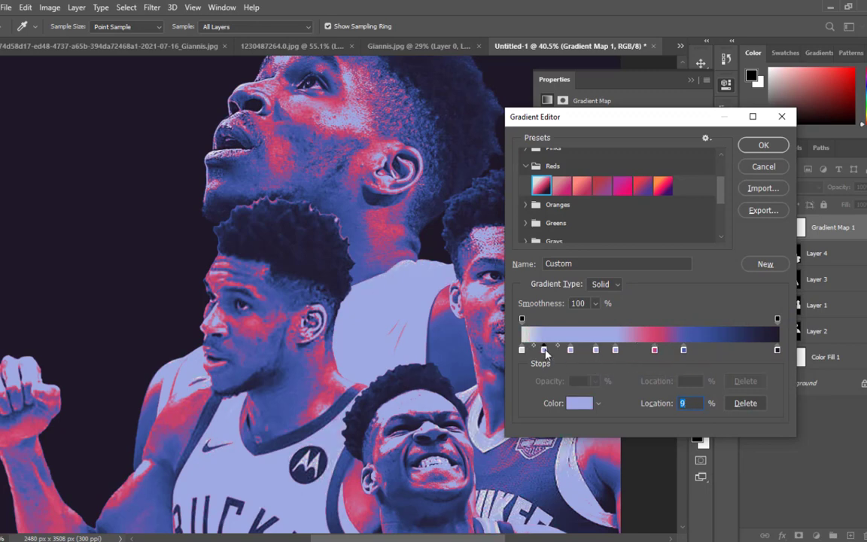
double_click(545, 351)
left_click_drag(645, 304, 592, 344)
key("Escape")
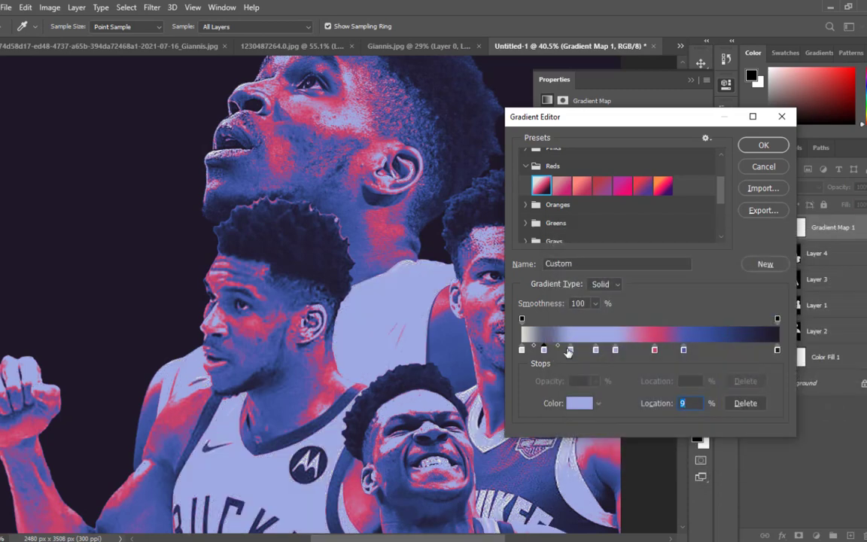
double_click(570, 351)
left_click_drag(604, 302, 640, 301)
key("Return")
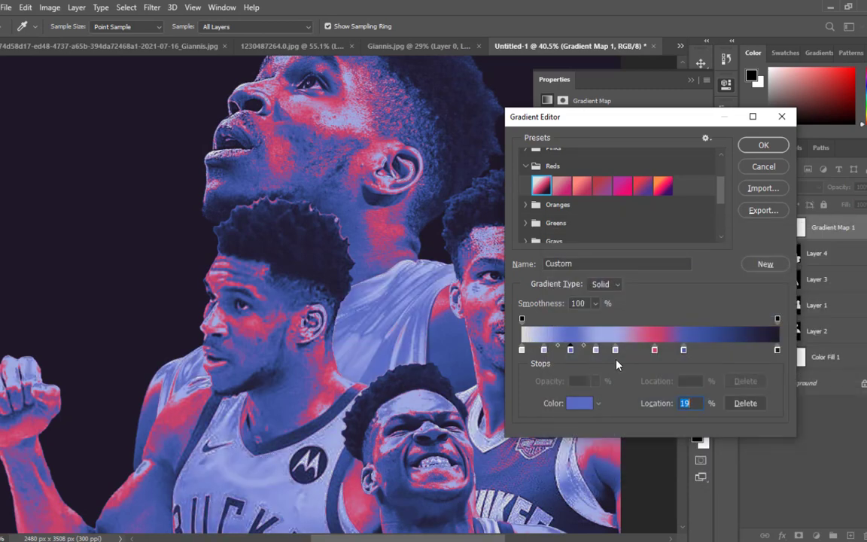
- Set the lavender stop at 37% to crimson #cf436b sampled from the image
double_click(615, 349)
left_click_drag(596, 356, 554, 264)
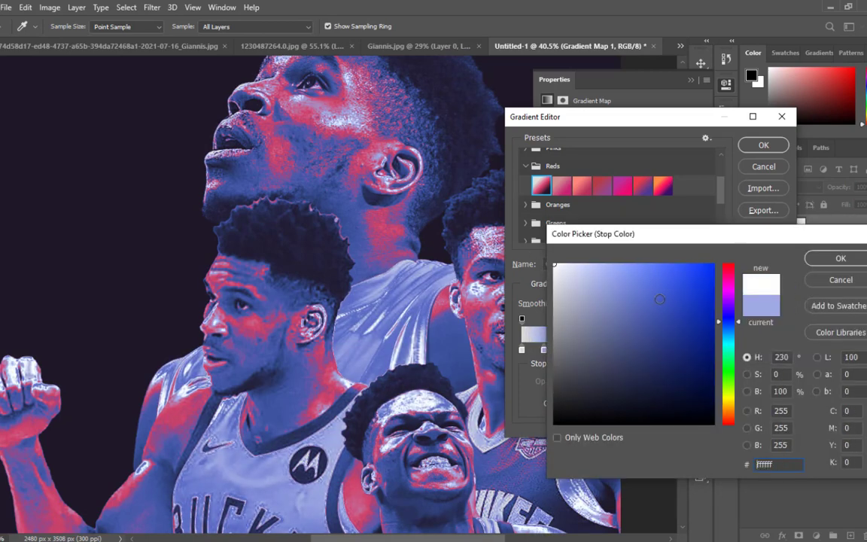
left_click_drag(660, 299, 604, 422)
left_click(339, 384)
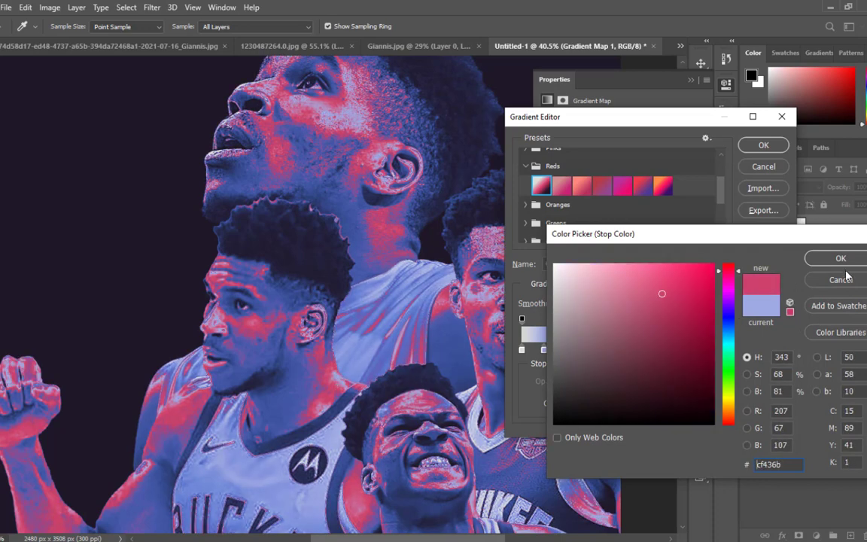
left_click(840, 258)
- Try dark teal #253638 for a new stop near the gradient's dark end, and discard all the gradient edits
double_click(722, 349)
left_click_drag(620, 332, 608, 390)
left_click_drag(733, 331, 730, 343)
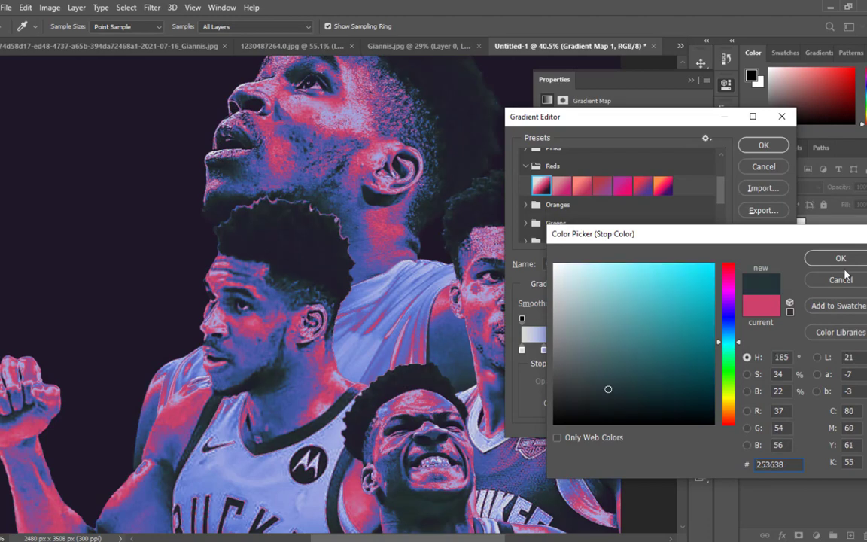
left_click(827, 276)
left_click(752, 172)
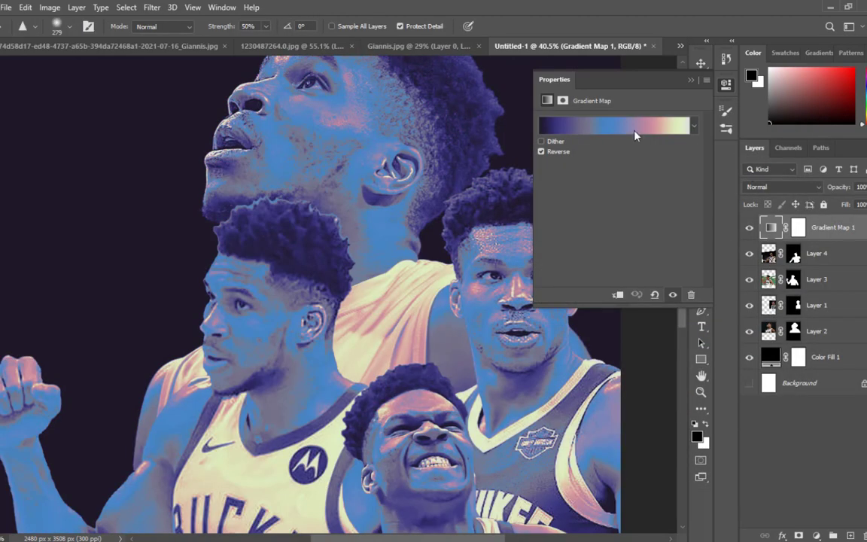
- Try several presets from the Blues group on the gradient map, including Blue_11 and Blue_32
left_click(625, 125)
left_click(526, 175)
left_click(562, 215)
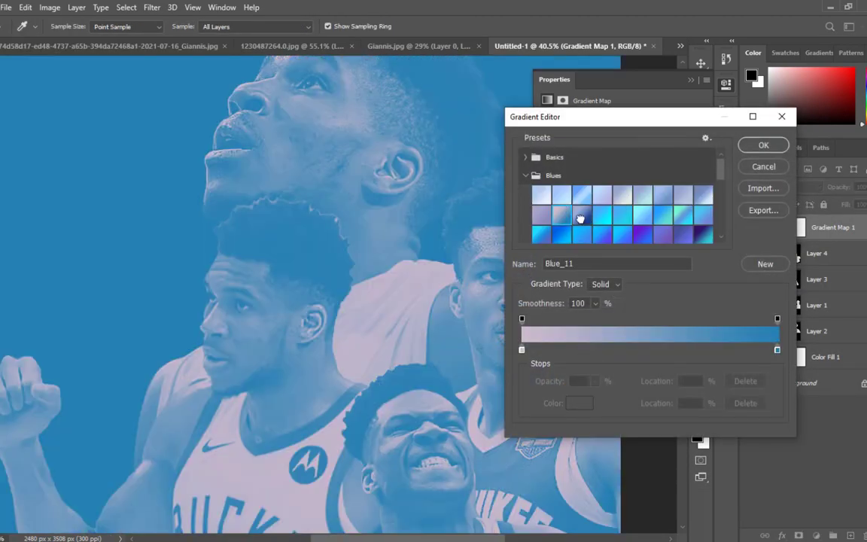
left_click(580, 217)
left_click(603, 235)
left_click(624, 238)
scroll(559, 198, "down", 1)
left_click(562, 215)
left_click(583, 216)
left_click(602, 218)
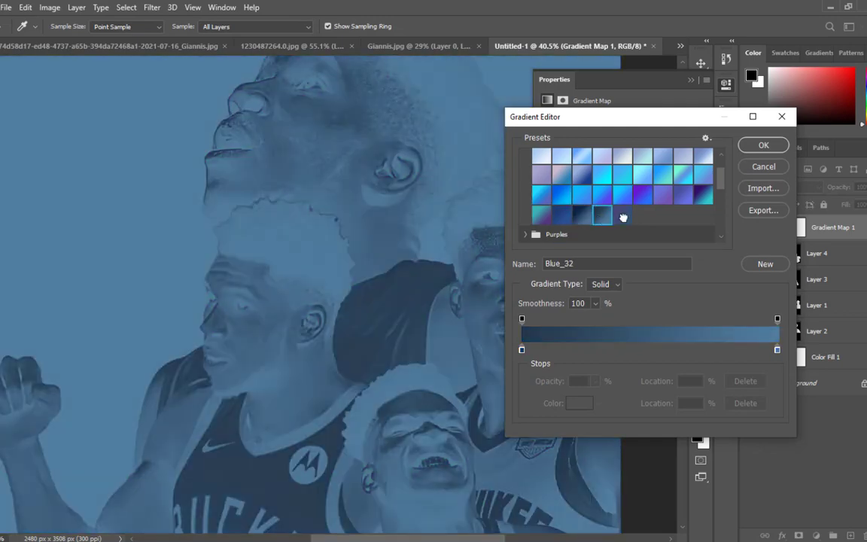
left_click(623, 216)
- Apply the Purple_03 preset to the gradient map and turn off Reverse
left_click(526, 235)
scroll(535, 198, "down", 3)
left_click(538, 200)
left_click(561, 201)
left_click(583, 205)
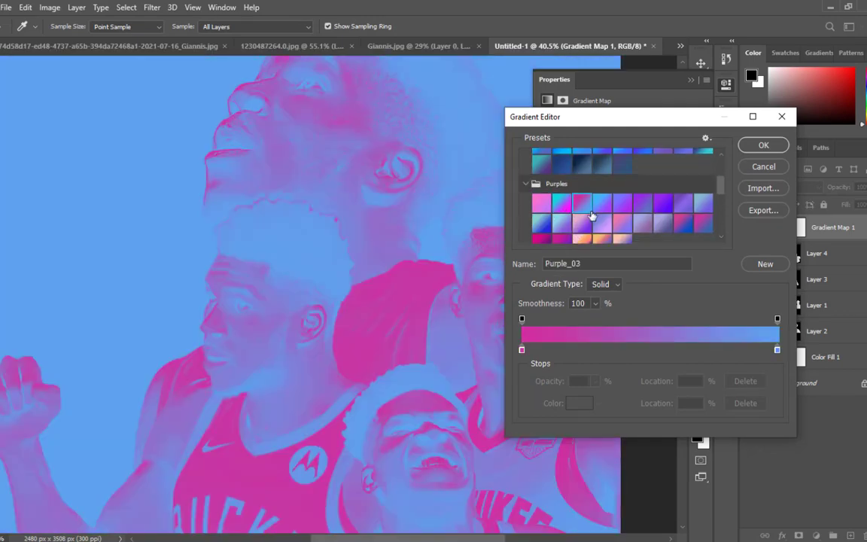
left_click(787, 148)
left_click(541, 155)
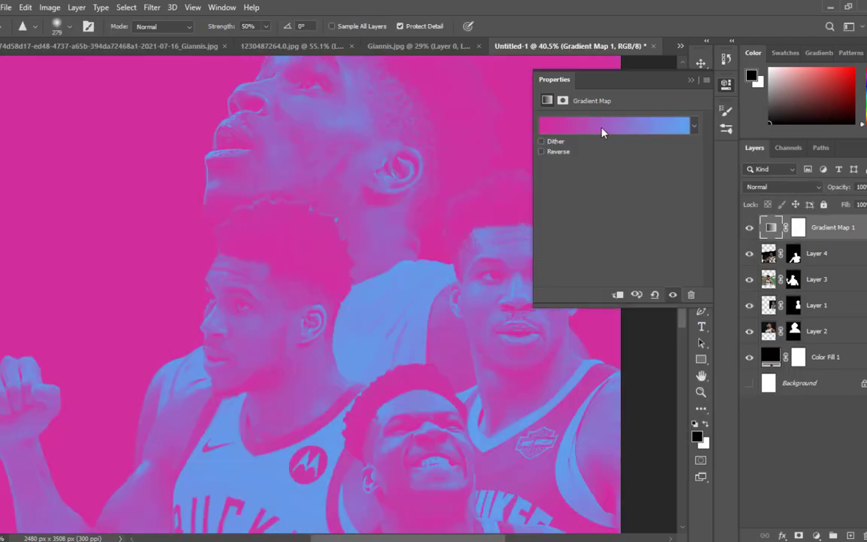
- Try black #000000 and blue #5088c8 for the gradient's two end stops, with an added middle stop
left_click(602, 131)
double_click(522, 351)
mouse_move(611, 369)
left_mouse_down()
mouse_move(580, 362)
mouse_move(553, 425)
left_mouse_up()
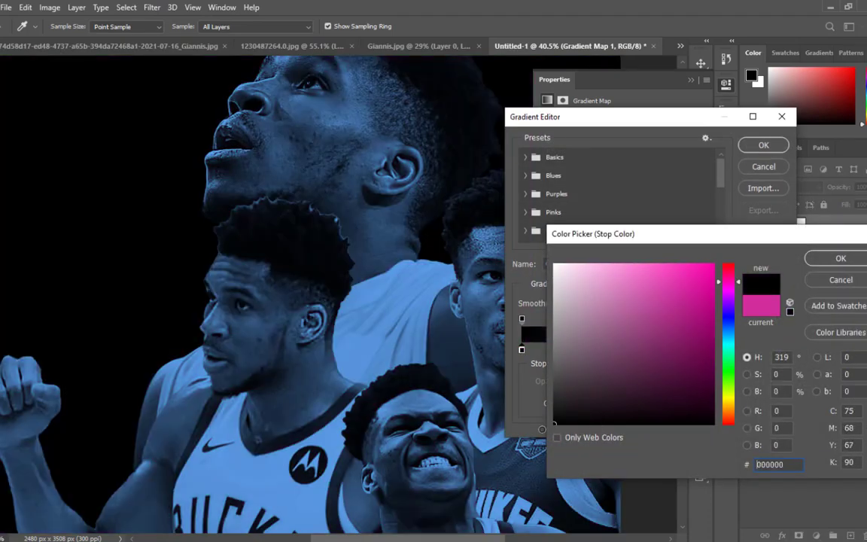
left_click(815, 258)
double_click(777, 350)
mouse_move(618, 358)
left_mouse_down()
mouse_move(611, 357)
mouse_move(652, 297)
left_mouse_up()
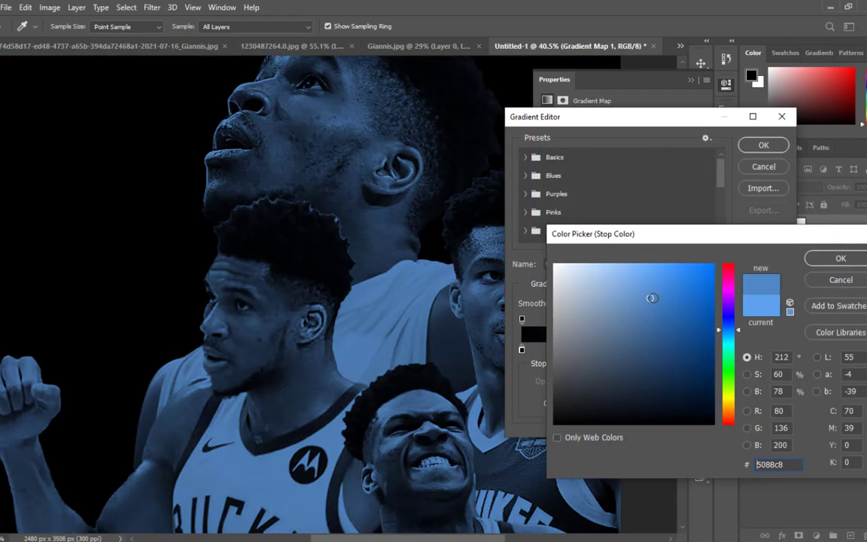
left_click(817, 259)
double_click(649, 351)
left_click_drag(649, 352, 612, 271)
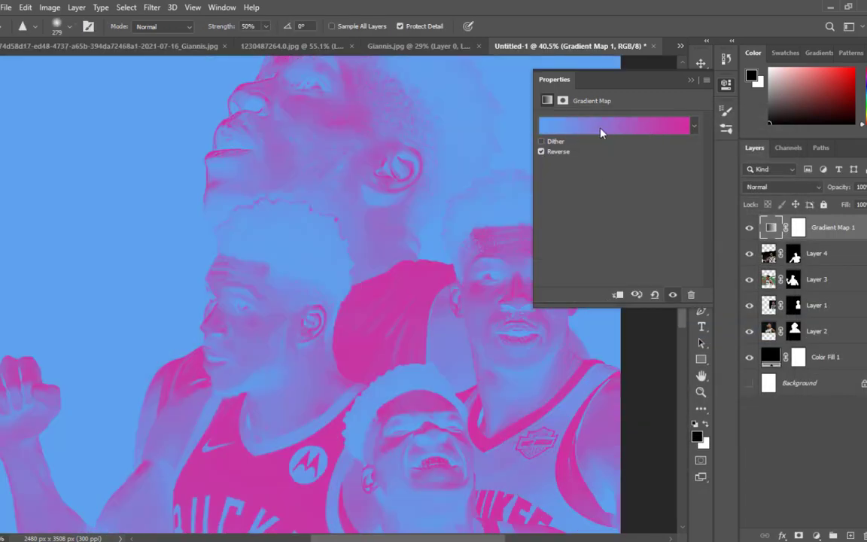
- Try the Blue_12 preset on the gradient map and replace it with the Red_01 preset
left_click(600, 130)
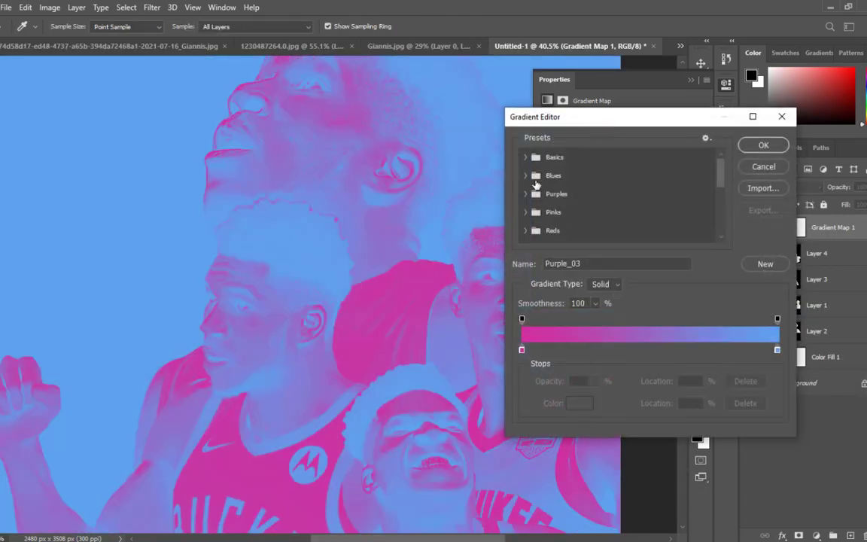
left_click(525, 175)
left_click(557, 209)
left_click(583, 215)
scroll(601, 231, "down", 3)
left_click(526, 190)
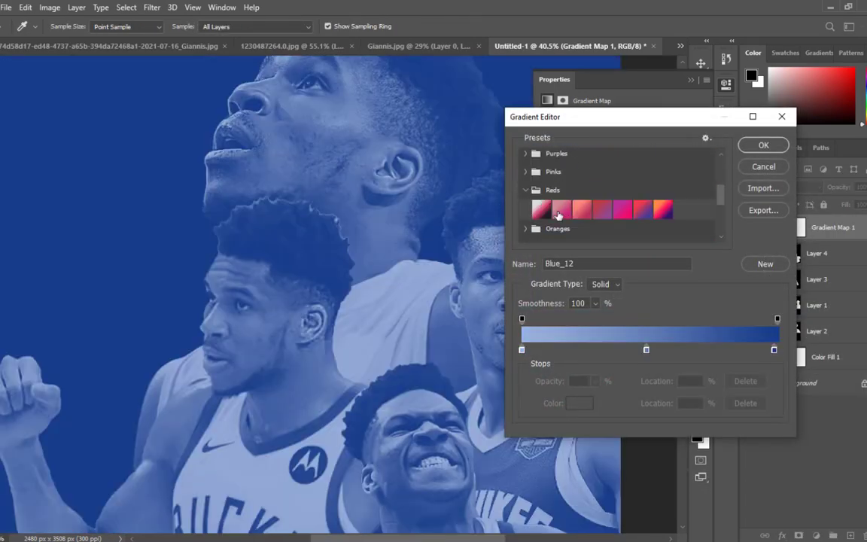
left_click(541, 209)
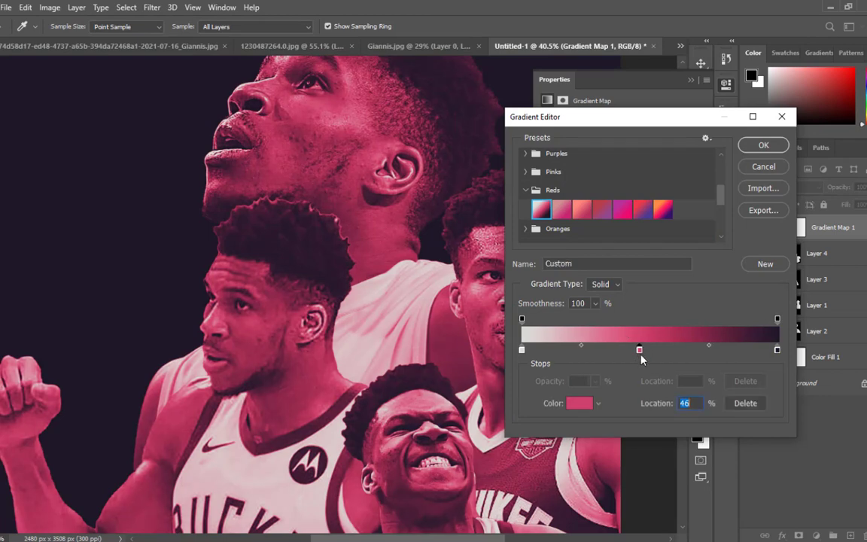
- Try shifting the gradient's pink middle stop slightly toward the dark end and recolouring the light end stop a saturated violet-blue
left_click_drag(640, 358, 649, 353)
double_click(522, 350)
left_click_drag(556, 362, 698, 260)
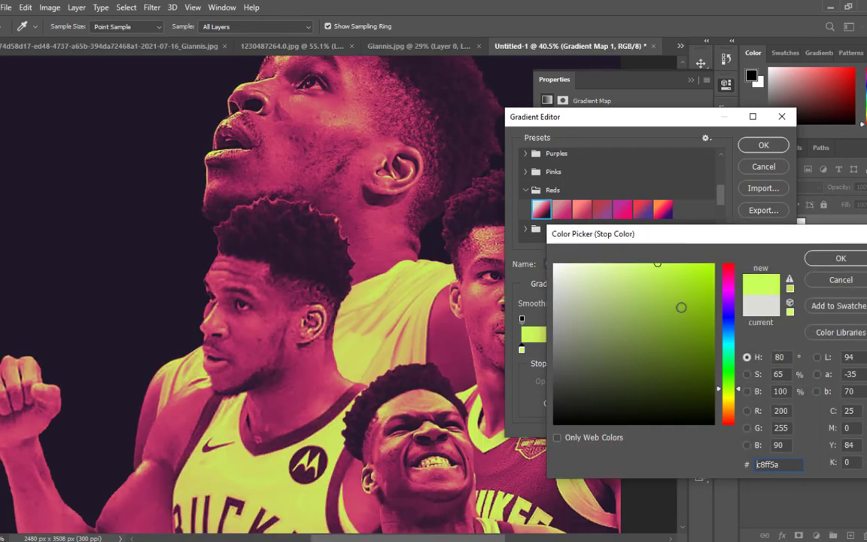
left_click(734, 322)
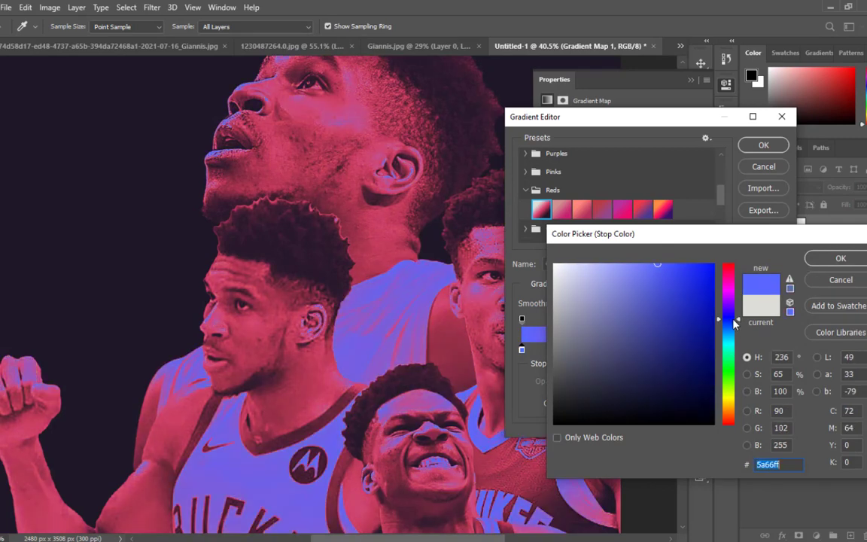
left_click_drag(734, 320, 734, 317)
mouse_move(661, 267)
left_mouse_down()
mouse_move(684, 268)
mouse_move(685, 299)
mouse_move(654, 262)
left_mouse_up()
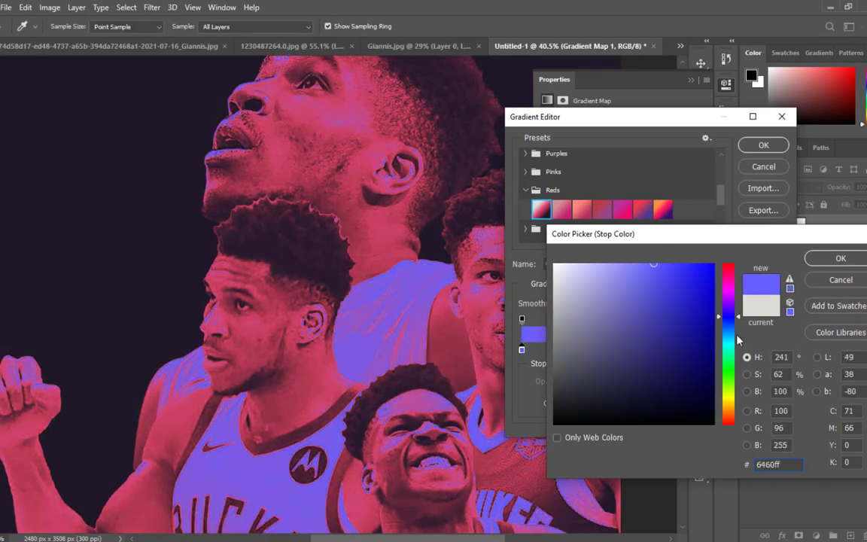
key("Return")
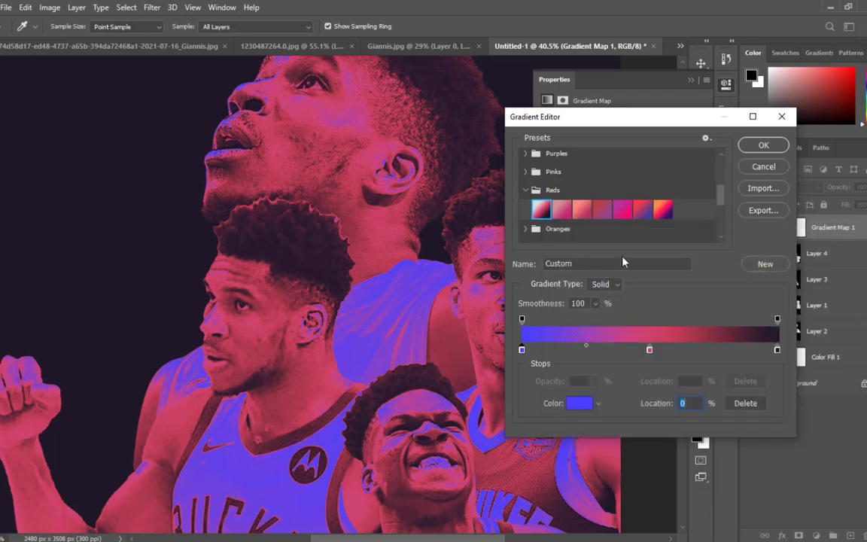
- Try black for the gradient's dark end stop
double_click(777, 352)
mouse_move(629, 342)
left_mouse_down()
mouse_move(642, 373)
mouse_move(648, 308)
mouse_move(590, 405)
left_mouse_up()
left_click(820, 265)
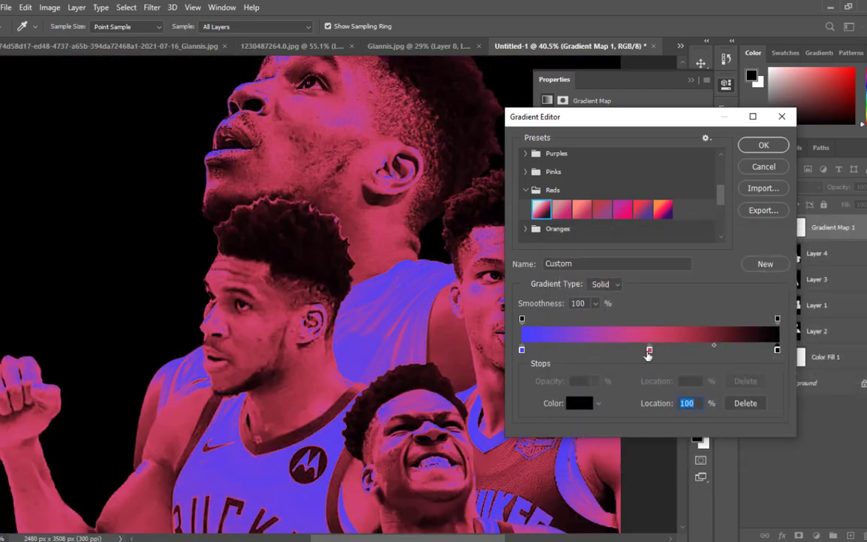
- Try light blue #6aacea for the gradient's middle stop
double_click(645, 348)
type("468dcf")
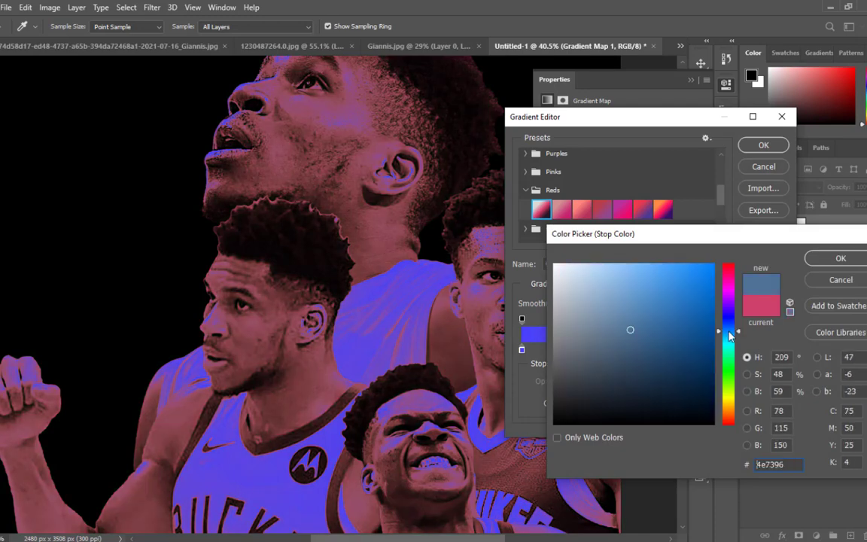
left_click_drag(661, 292, 642, 276)
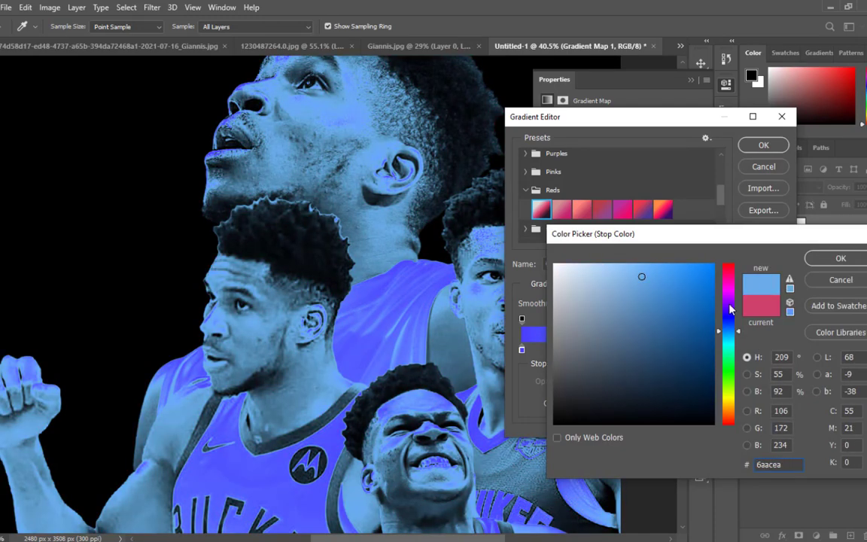
left_click(812, 264)
- Try an added dark blue #144f86 stop between the light blue and black stops, and accept the edited gradient
left_click(698, 349)
double_click(699, 350)
mouse_move(604, 328)
left_mouse_down()
mouse_move(626, 375)
mouse_move(681, 364)
mouse_move(681, 335)
mouse_move(690, 340)
left_mouse_up()
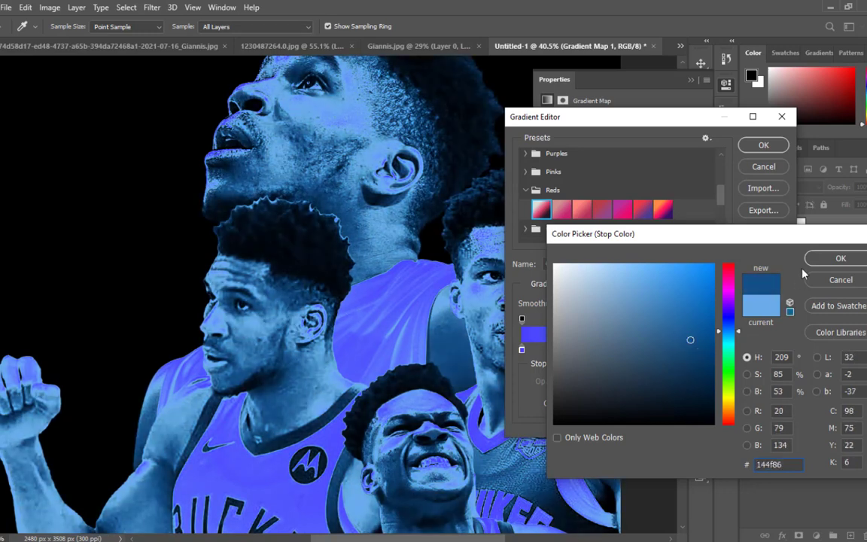
left_click(811, 264)
left_click(764, 145)
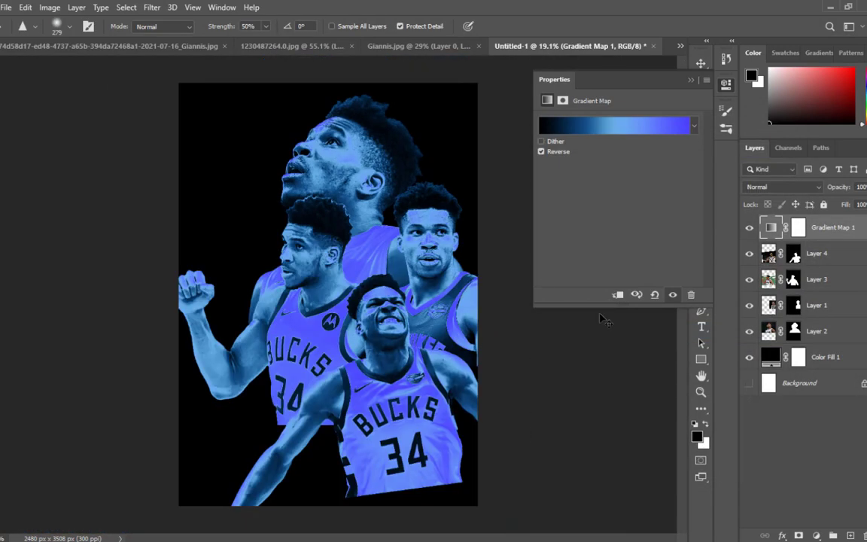
- Hide the Gradient Map 1 layer to compare the original colours, and delete that layer
left_click(748, 228)
left_click(797, 228)
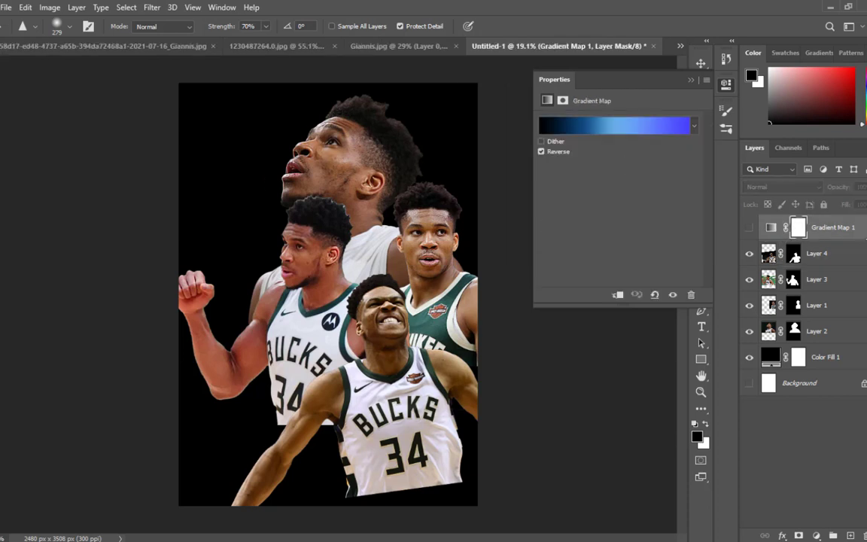
left_click(693, 79)
key("Delete")
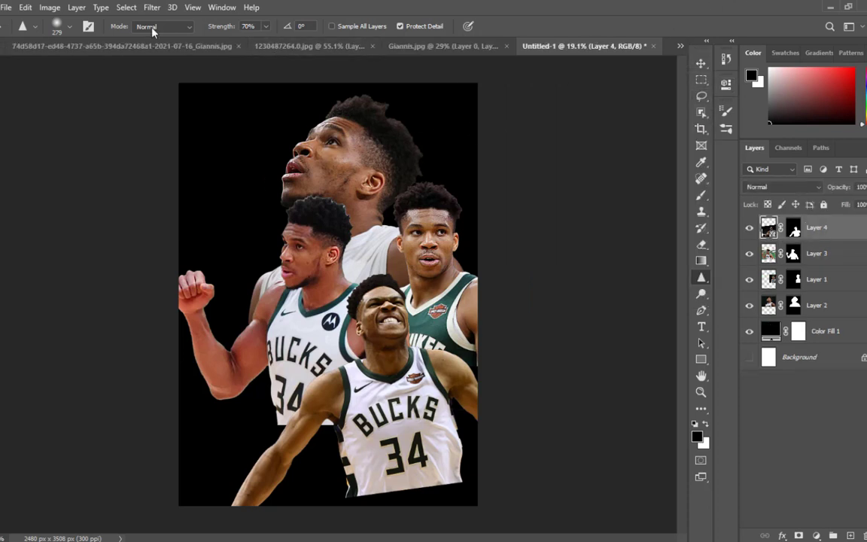
- Add a Brightness/Contrast adjustment layer above all player layers with brightness set to 36
left_click(125, 8)
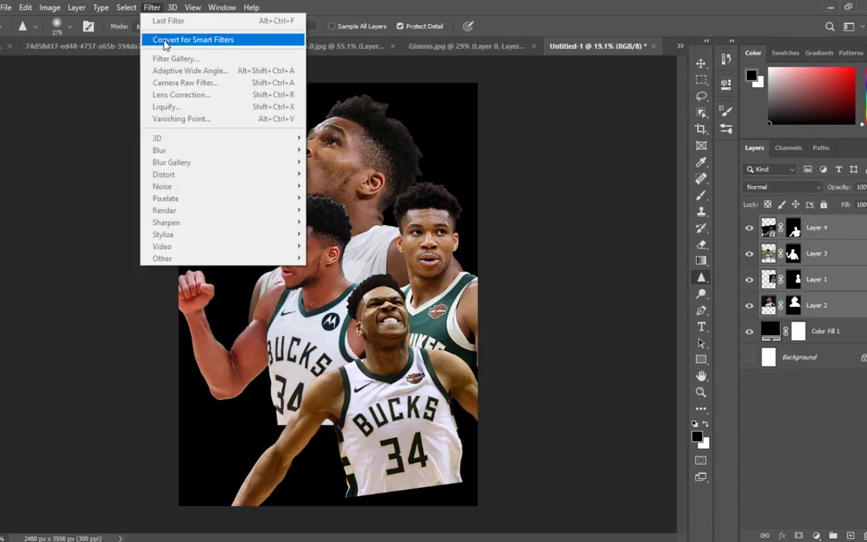
left_click(820, 408)
left_click(819, 535)
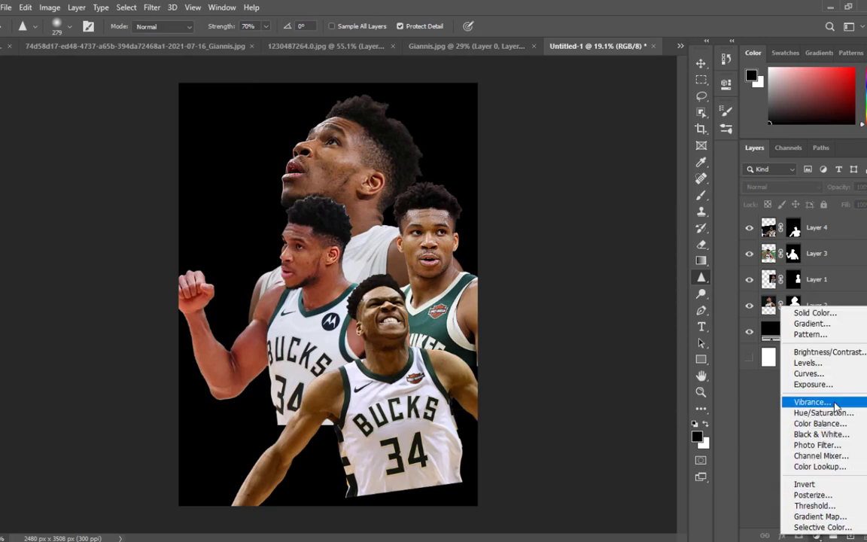
left_click(817, 325)
left_click_drag(620, 157, 637, 157)
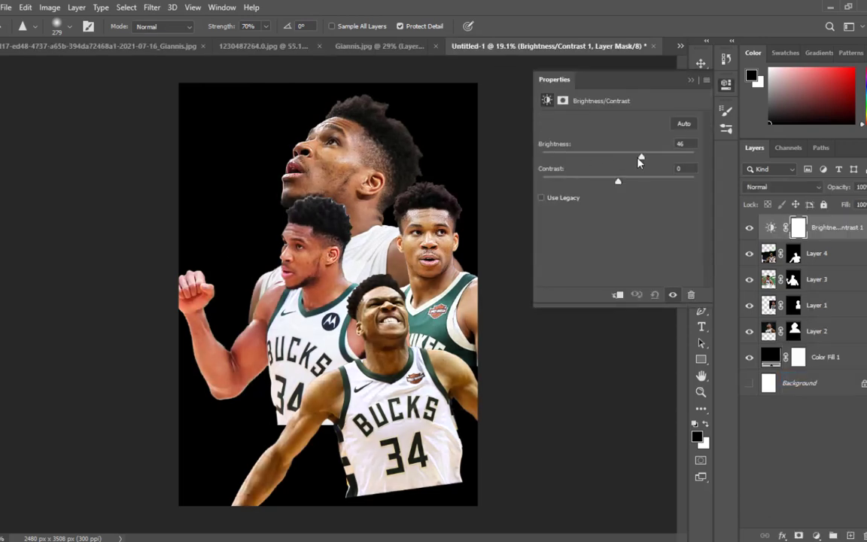
left_click(691, 79)
- Try shifting the midtones with a Color Balance adjustment layer, and undo the adjustment
left_click(819, 535)
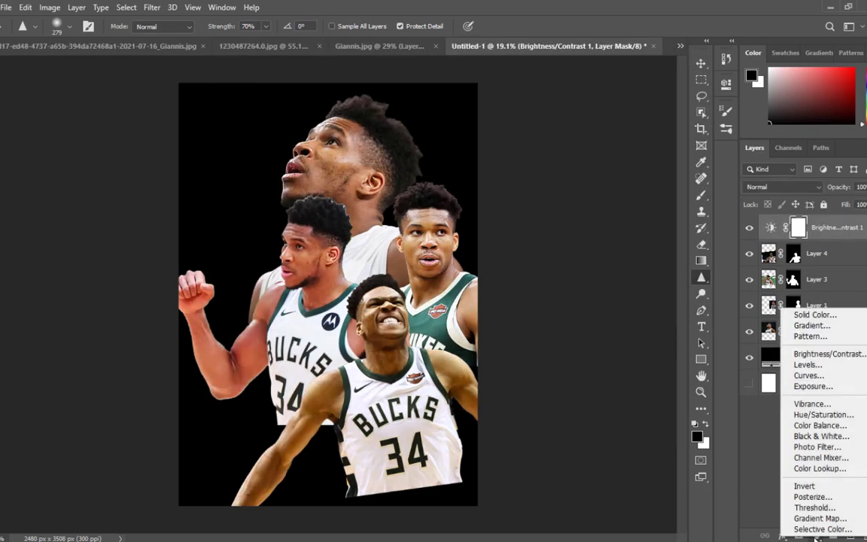
left_click(817, 425)
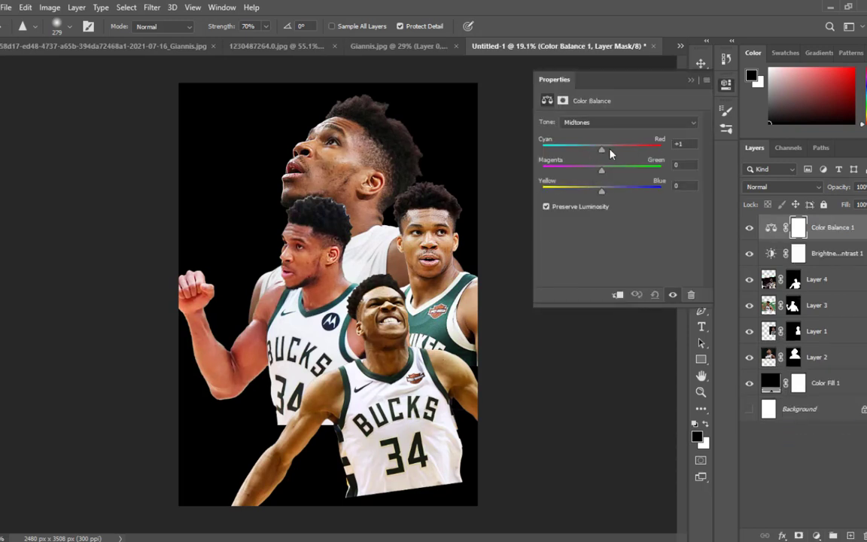
left_click_drag(611, 153, 627, 170)
key("ctrl+z")
key("ctrl+z")
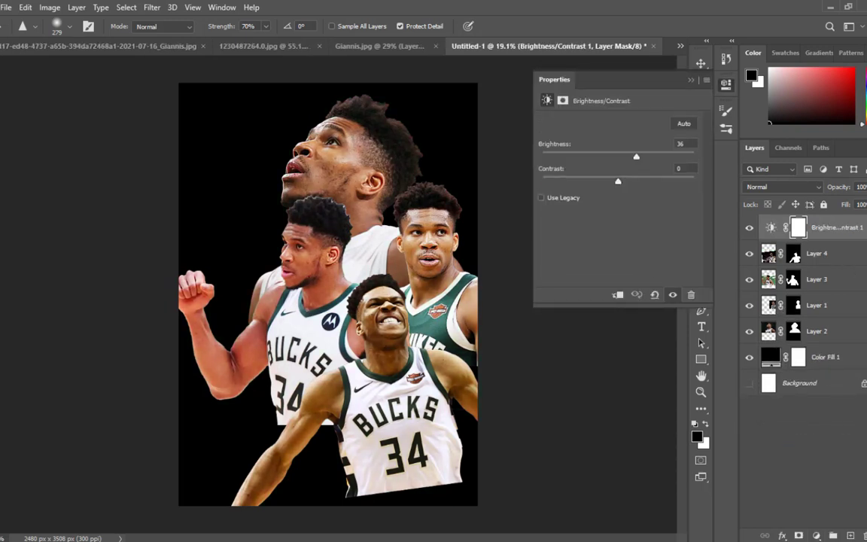
- Apply the Camera Raw Filter to Layer 4 with exposure +1.05, contrast +8, texture +18 and dehaze +88
left_click(825, 256)
left_click(151, 7)
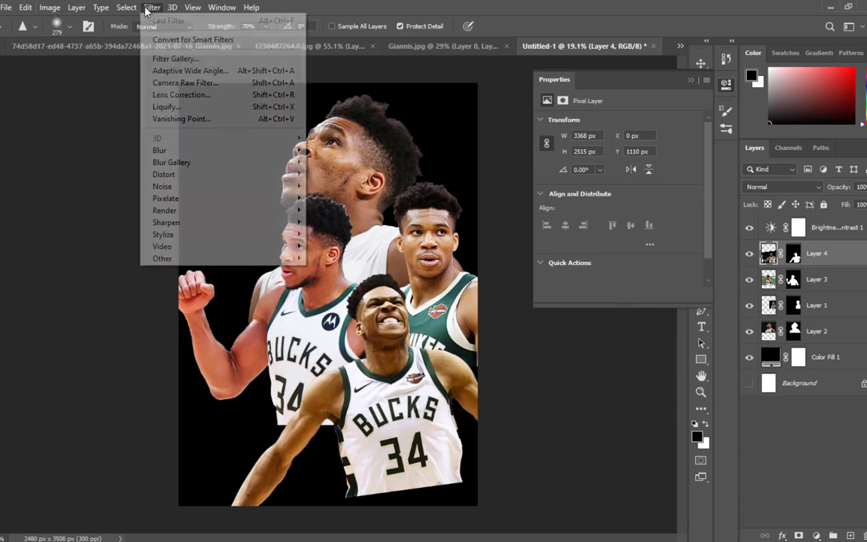
left_click(186, 83)
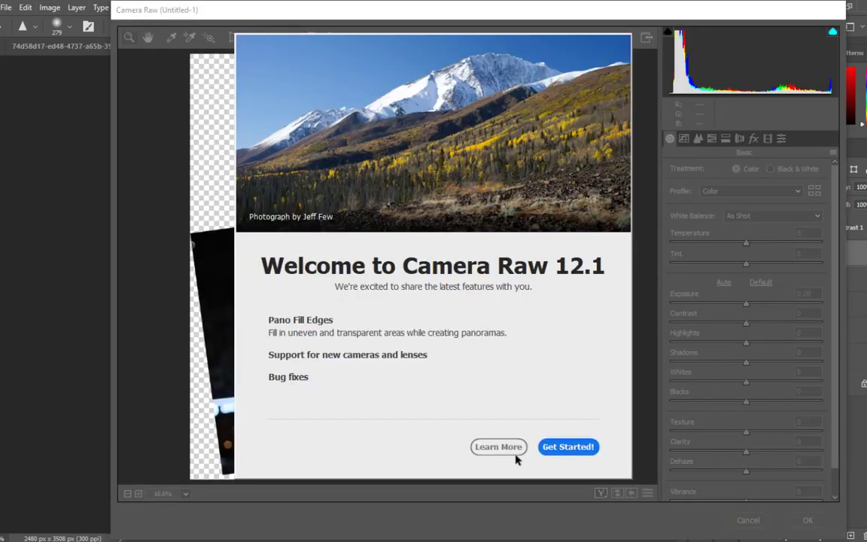
left_click(566, 448)
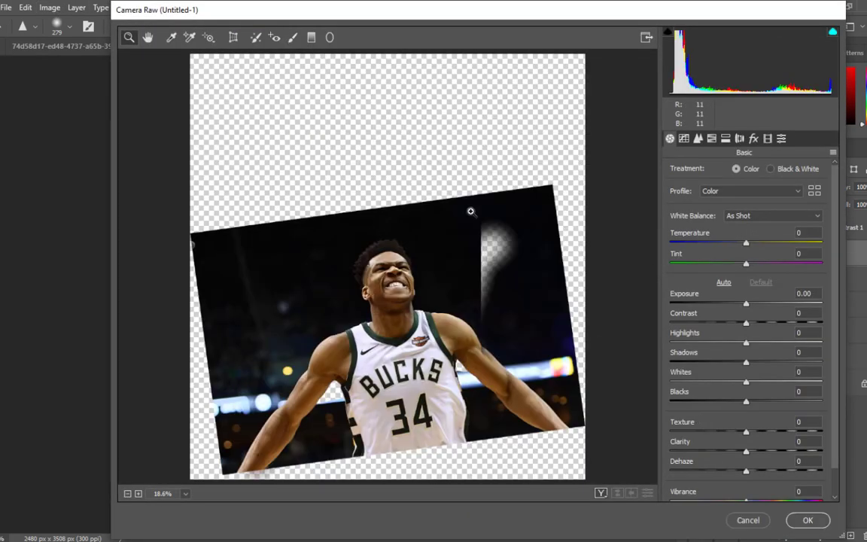
left_click_drag(746, 303, 738, 352)
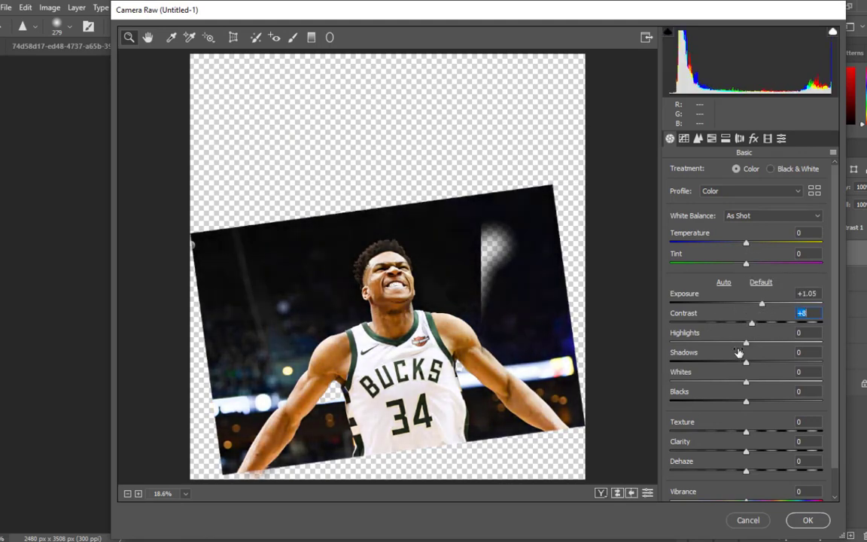
left_click_drag(746, 431, 812, 442)
scroll(745, 426, "down", 2)
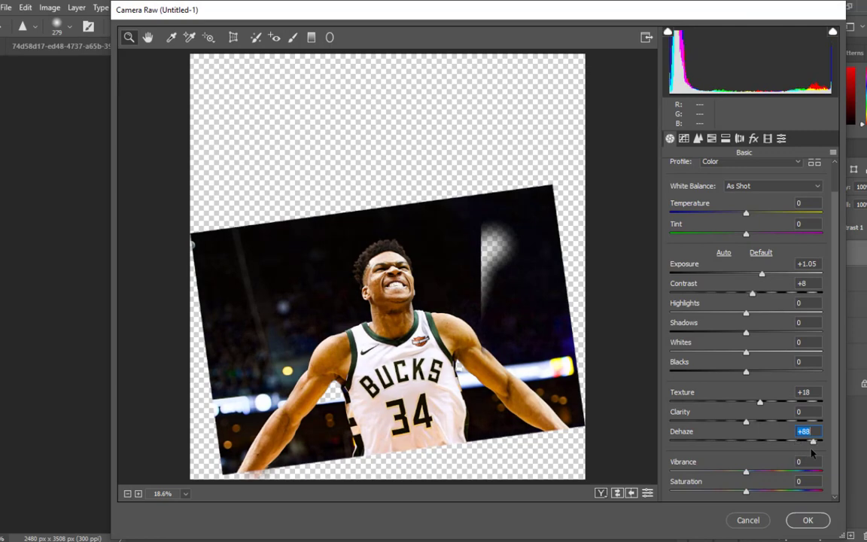
left_click(806, 520)
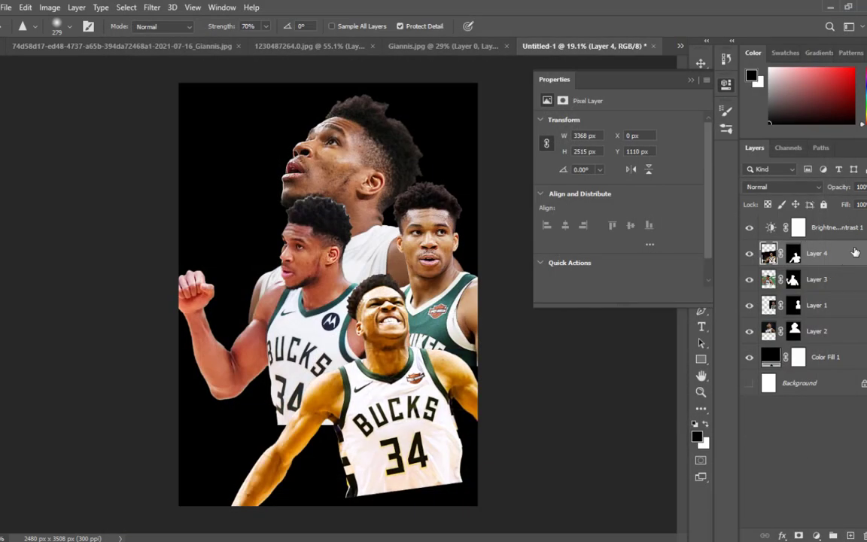
right_click(855, 253)
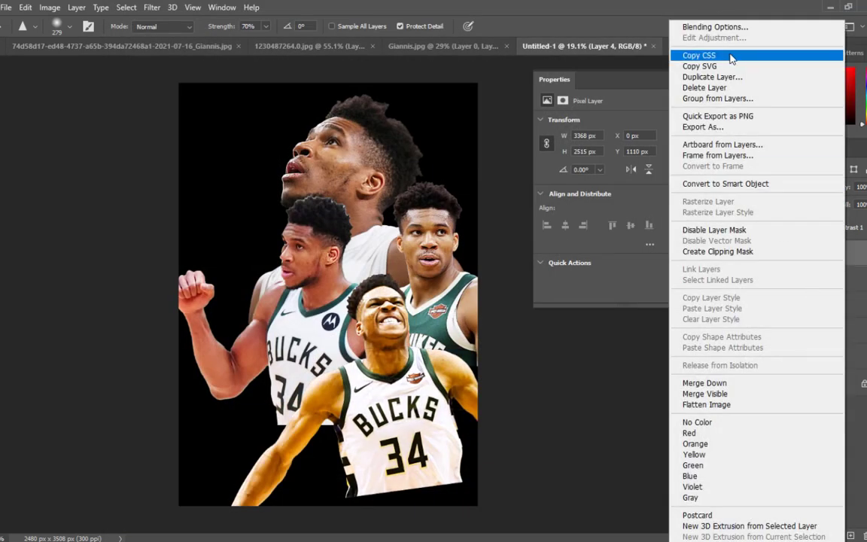
left_click(730, 57)
right_click(842, 287)
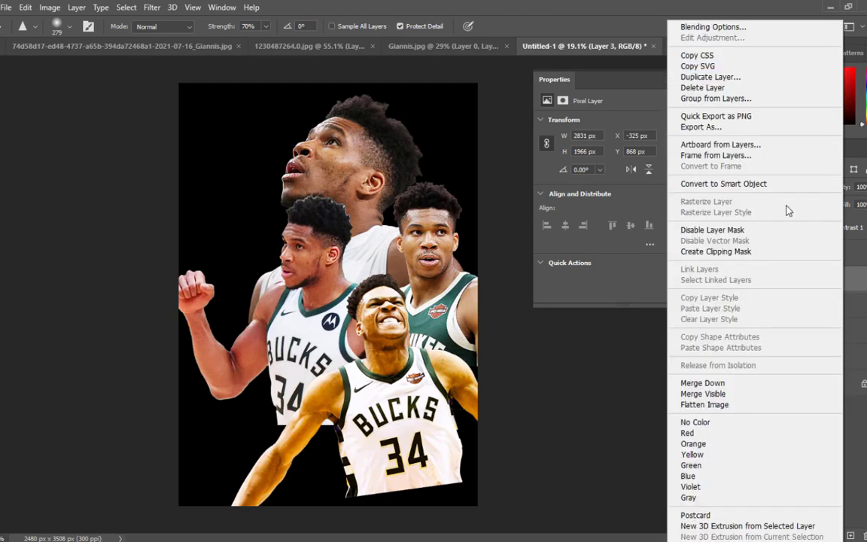
left_click(851, 254)
right_click(851, 255)
left_click(722, 66)
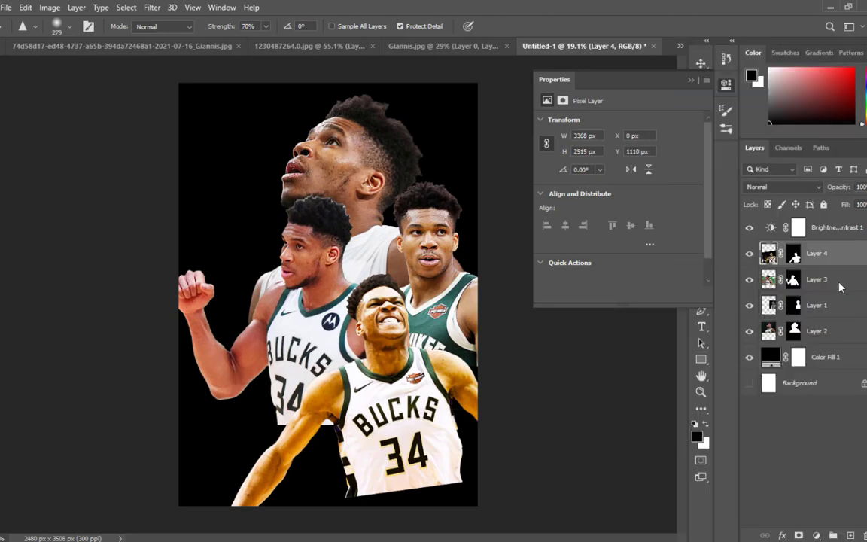
left_click(769, 429)
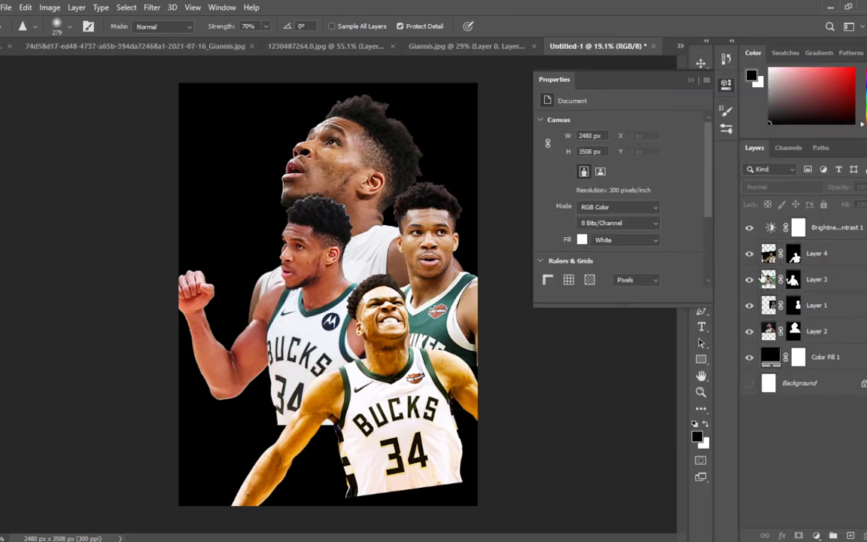
scroll(344, 320, "up", 17)
scroll(357, 339, "down", 16)
scroll(354, 336, "down", 3)
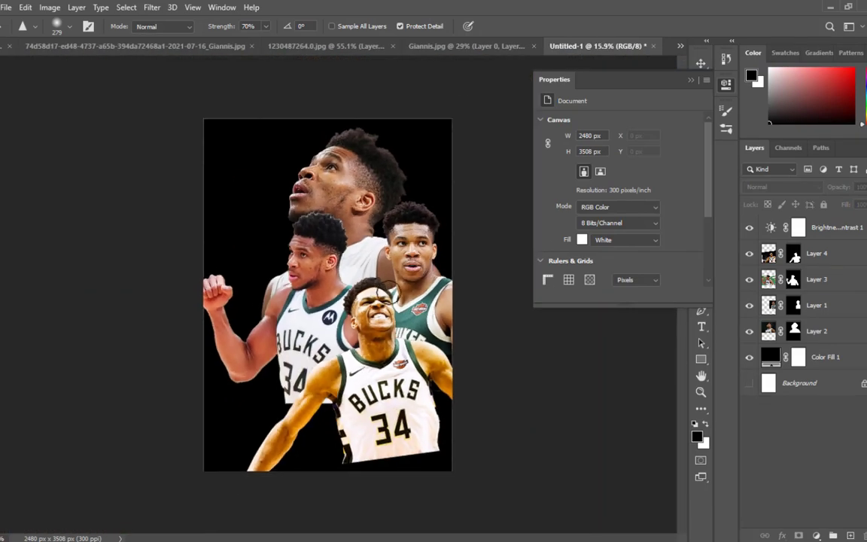
scroll(354, 336, "up", 2)
- Add a reversed Gradient Map adjustment layer directly above Layer 4 using the Red_01 preset
left_click(770, 225)
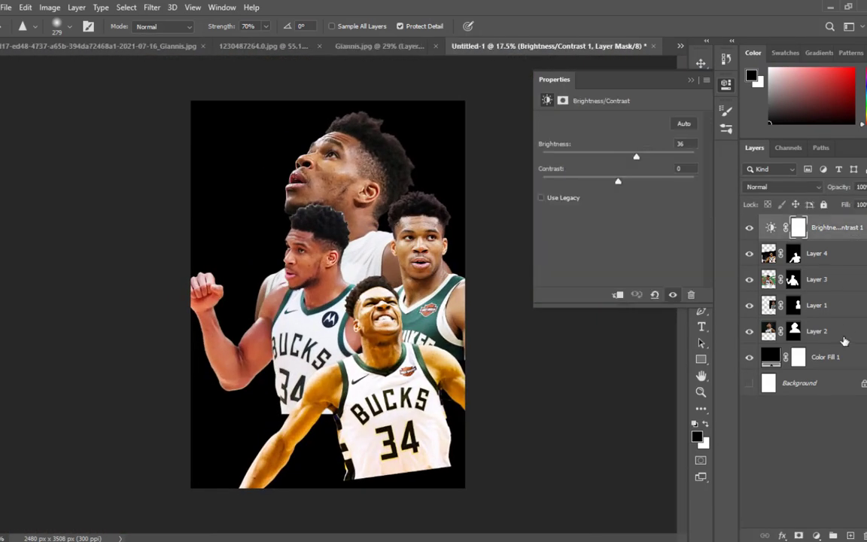
left_click(769, 252)
left_click(816, 535)
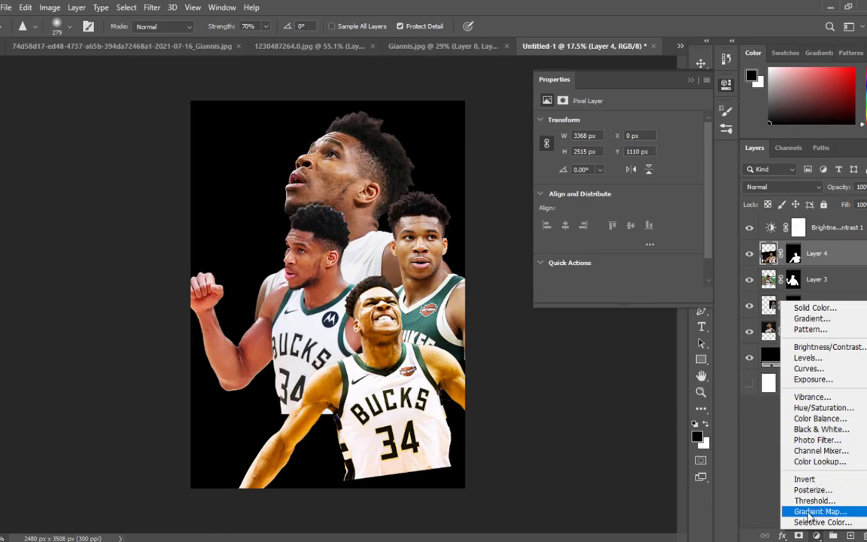
left_click(818, 511)
left_click(542, 150)
left_click(613, 125)
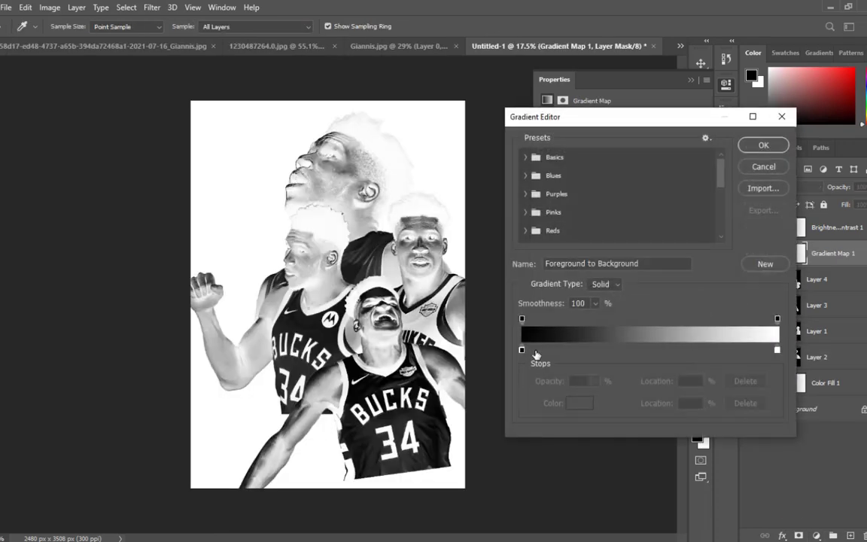
left_click(542, 240)
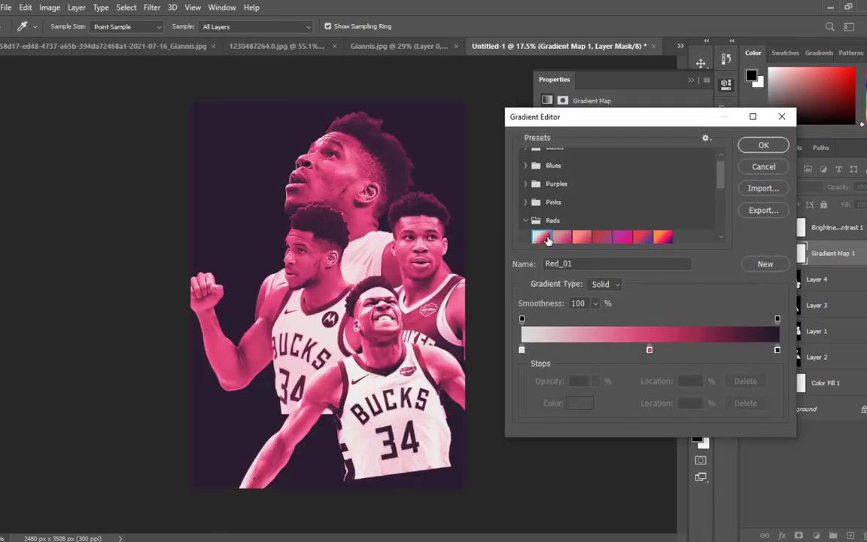
scroll(606, 226, "down", 2)
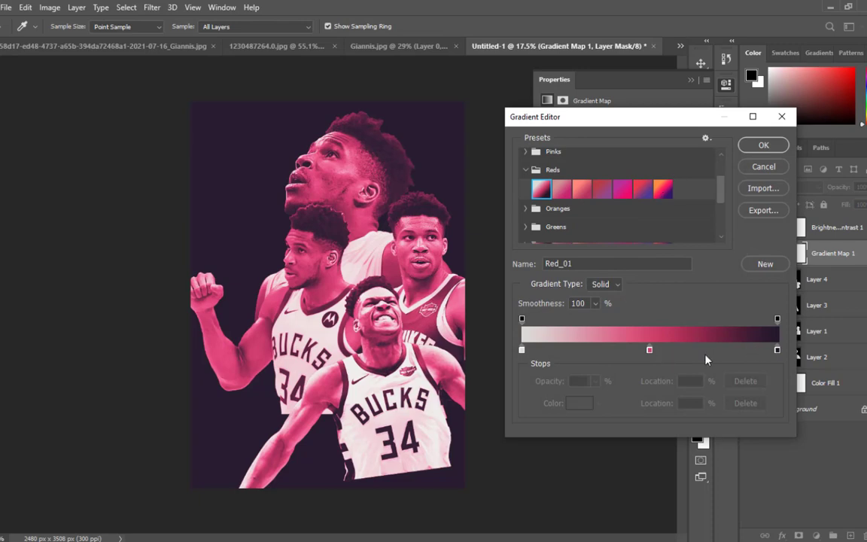
- Add a brownish-red #663e3e stop between the gradient's pink middle stop and its dark end stop
left_click(704, 352)
double_click(703, 351)
mouse_move(555, 265)
left_mouse_down()
mouse_move(650, 338)
mouse_move(667, 377)
mouse_move(664, 356)
mouse_move(675, 348)
mouse_move(678, 360)
mouse_move(662, 375)
mouse_move(617, 360)
left_mouse_up()
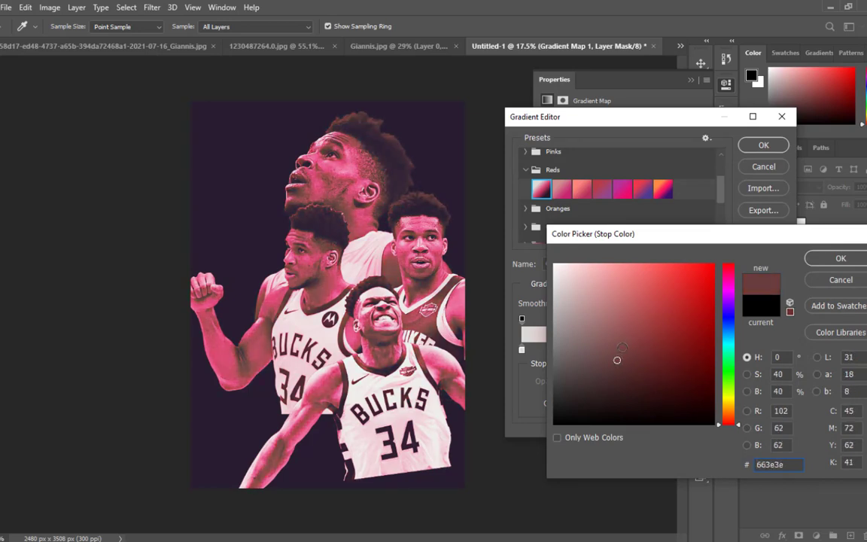
left_click(828, 258)
- Add a dusty pink #c08888 stop between the gradient's light end stop and its pink middle stop
left_click(570, 353)
double_click(570, 351)
left_click_drag(600, 303, 579, 293)
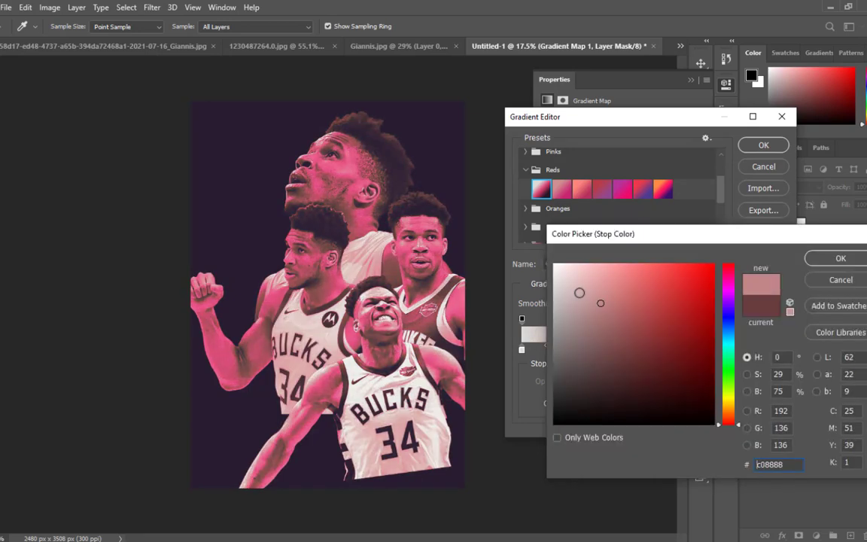
left_click(811, 258)
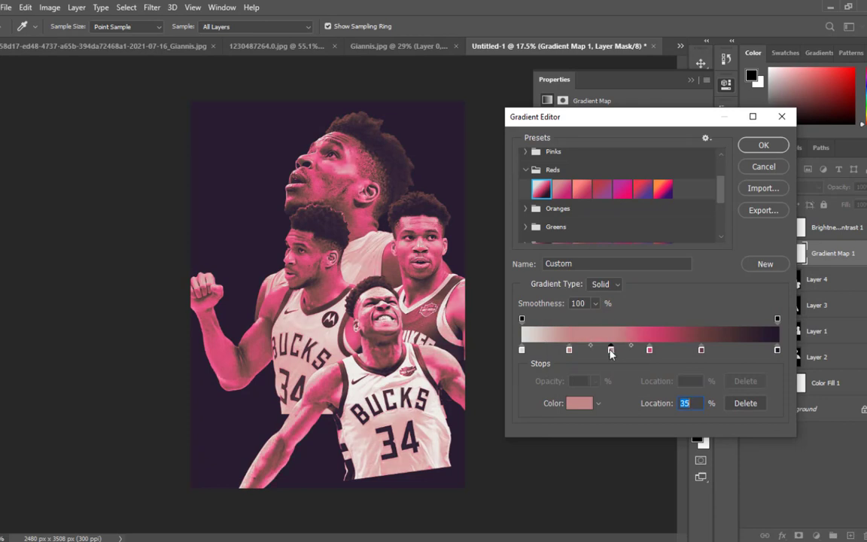
- Change the colour of the gradient stop at 35% to coral pink #d38181
double_click(569, 350)
mouse_move(594, 323)
left_mouse_down()
mouse_move(630, 336)
mouse_move(644, 299)
left_mouse_up()
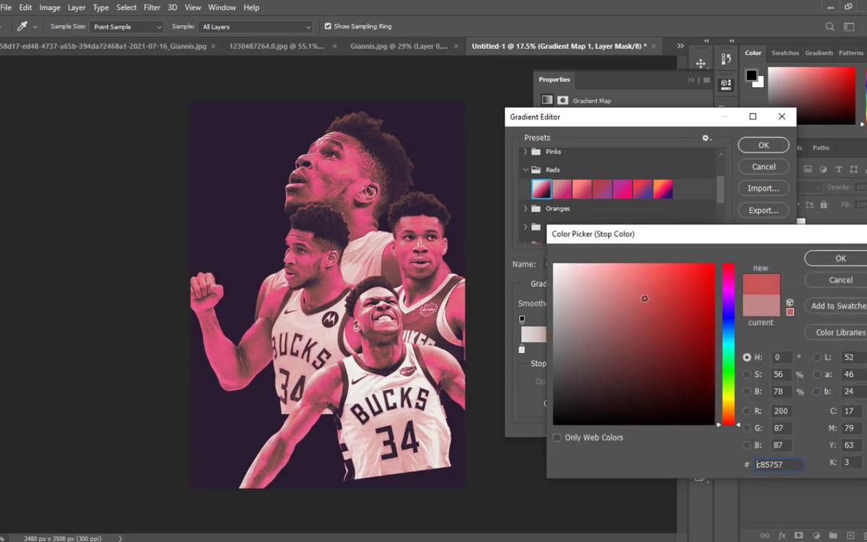
mouse_move(557, 268)
left_mouse_down()
mouse_move(629, 278)
mouse_move(611, 319)
mouse_move(616, 290)
left_mouse_up()
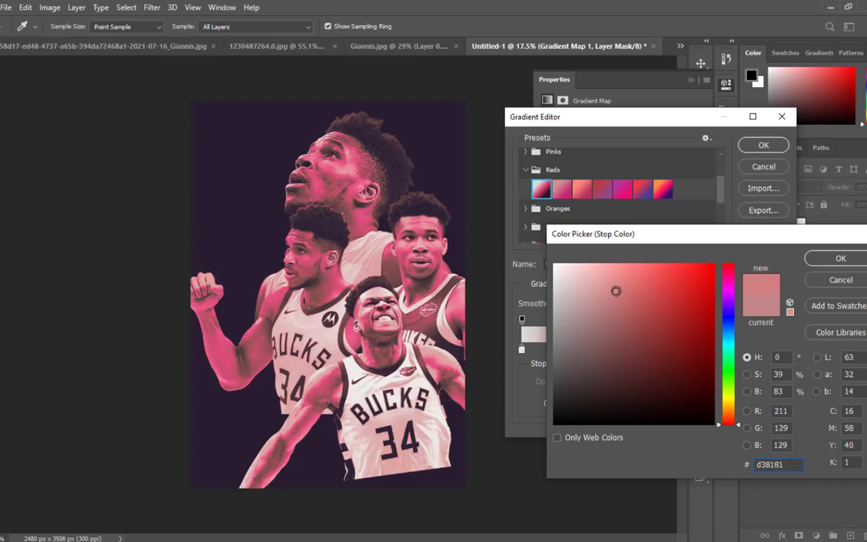
key("Return")
- Recolour the gradient's stop at 50% to a bright blue and accept the edited gradient map
double_click(650, 350)
left_click_drag(727, 272, 736, 333)
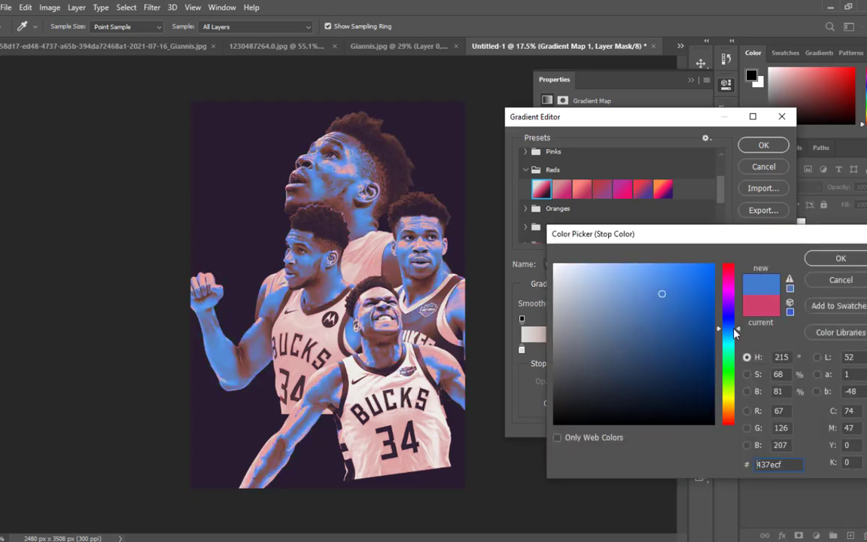
left_click(836, 257)
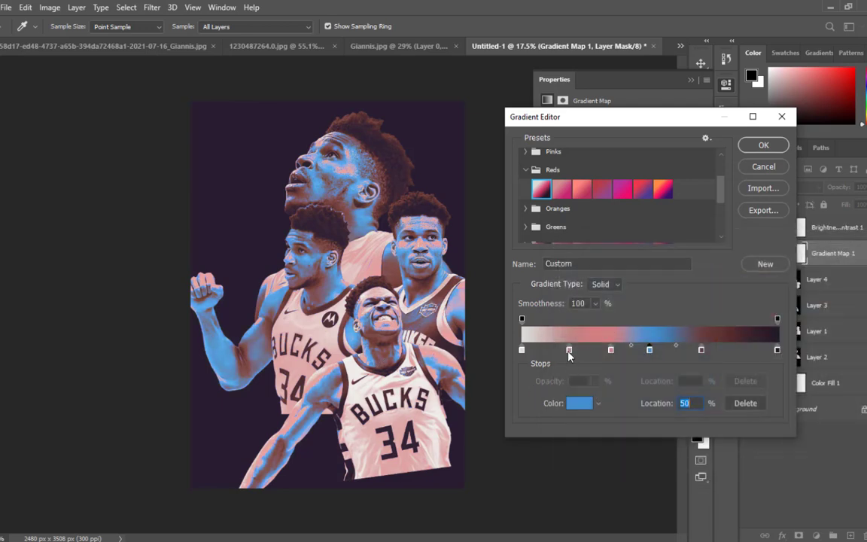
left_click(760, 145)
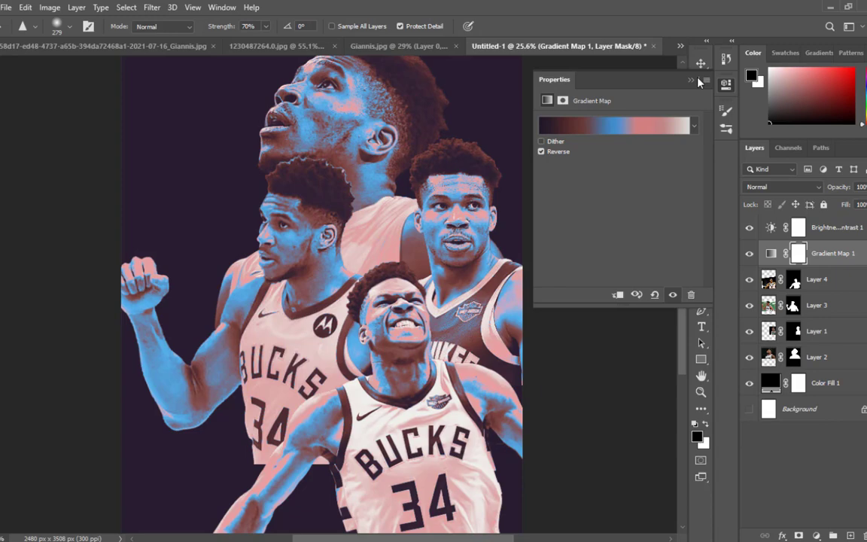
left_click(693, 79)
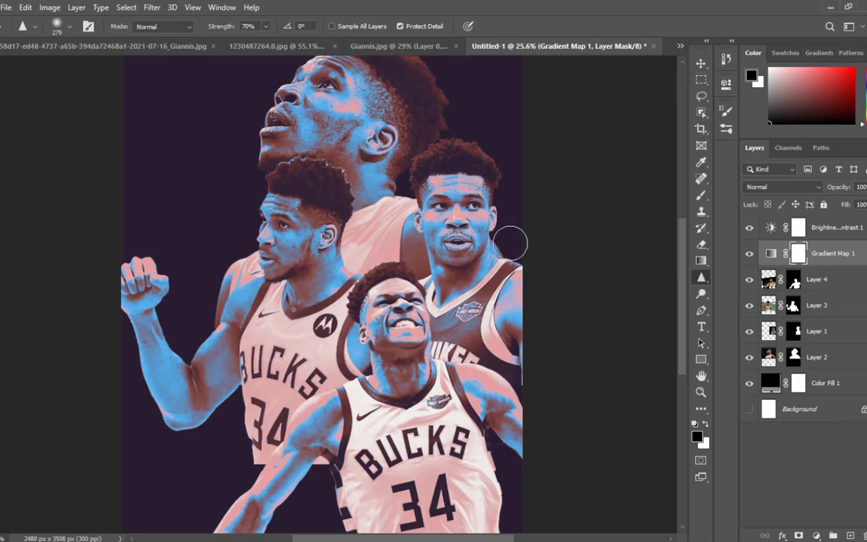
- Reopen the gradient of Gradient Map 1, set its 35% stop to #d18383 and lighten the pink stop nearest the light end
scroll(365, 345, "up", 7)
scroll(458, 281, "down", 6)
scroll(601, 186, "up", 4)
left_click_drag(498, 142, 504, 169)
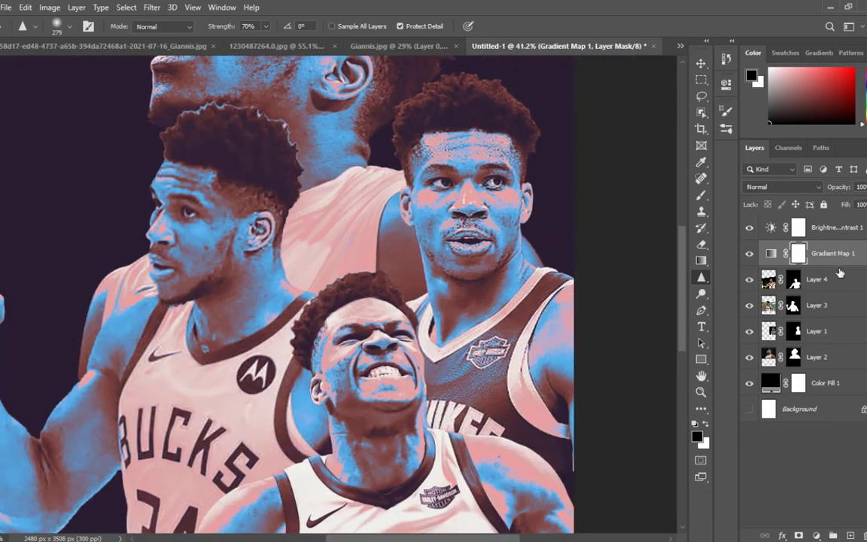
double_click(768, 255)
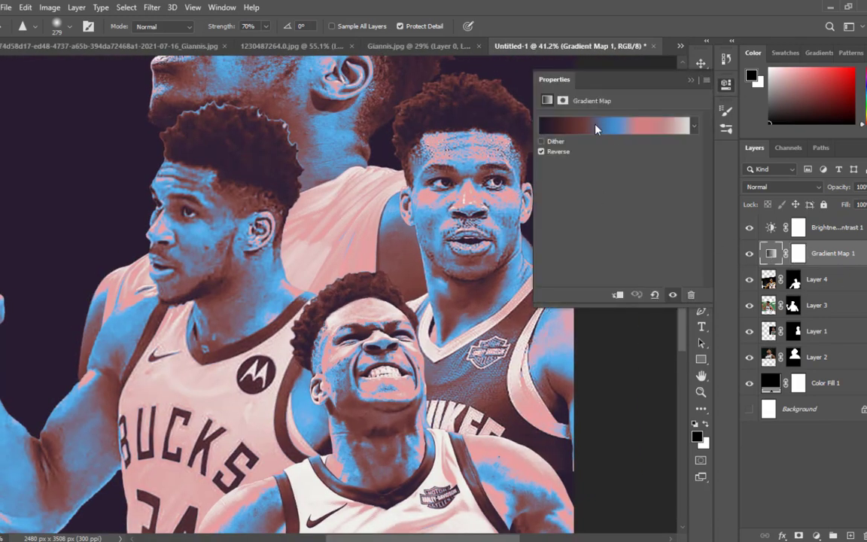
left_click(595, 127)
double_click(611, 350)
left_click_drag(608, 322, 613, 292)
left_click(838, 258)
double_click(569, 350)
left_click_drag(588, 370, 597, 292)
key("Return")
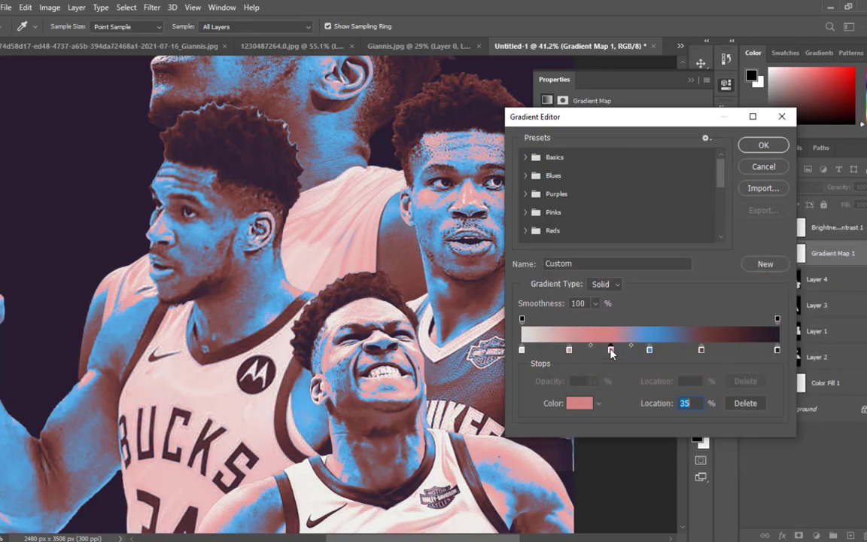
- Lighten the gradient's 35% stop to pink #e89999 and accept the gradient
double_click(611, 349)
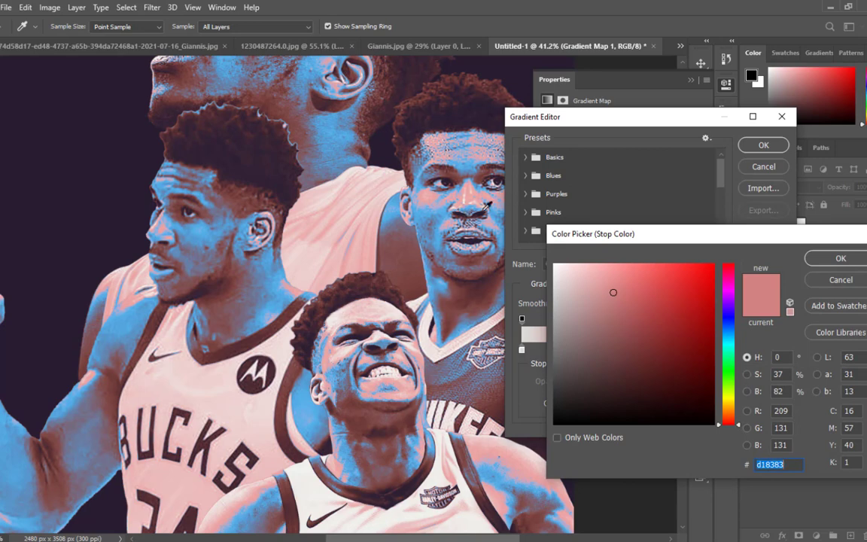
left_click_drag(612, 298, 612, 278)
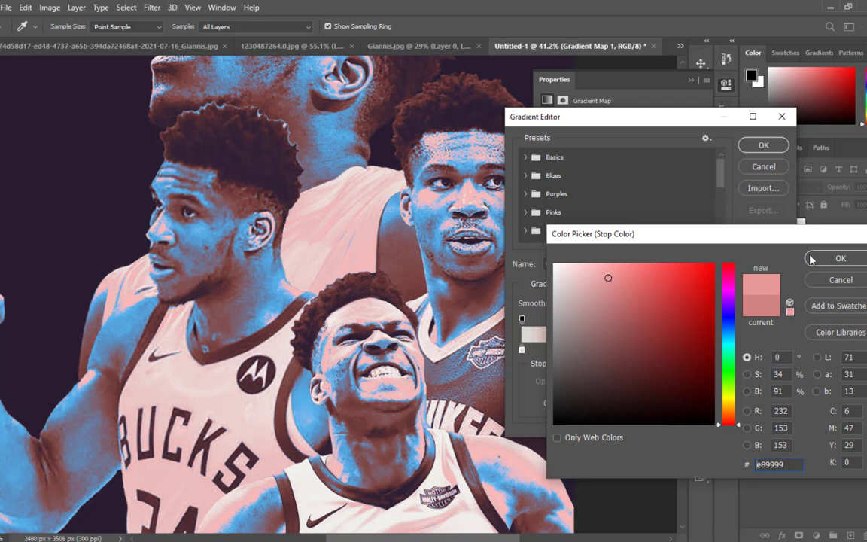
left_click(837, 258)
left_click(763, 146)
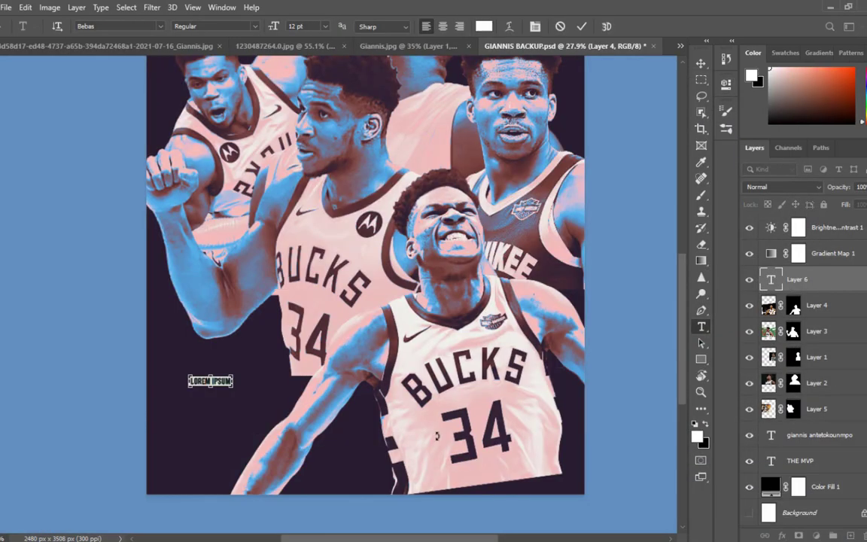
- Add the white 12 pt Bebas text "50 POINTS, 14 REBOUNDS AND 5 BLOCKED SHOTS" and move it up over the middle player's jersey
scroll(555, 62, "up", 5)
left_click(580, 26)
scroll(277, 365, "down", 3)
key("v")
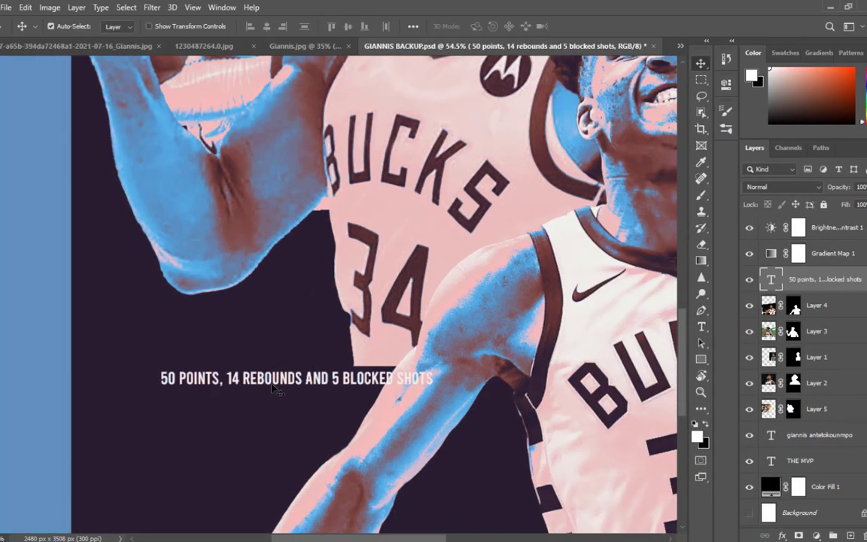
left_click_drag(280, 384, 337, 144)
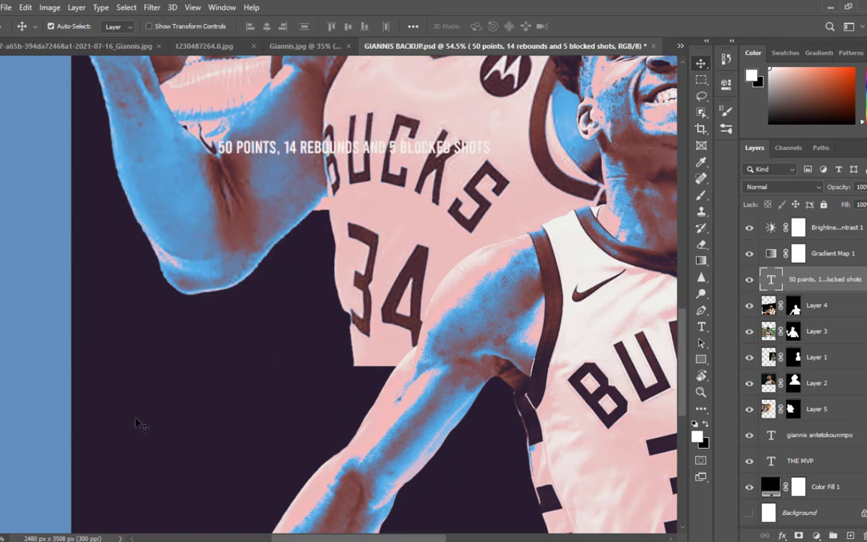
- Add a separate white Bebas text reading "50 POINTS" on the dark area at the poster's lower left
key("t")
left_click(128, 424)
type("50 POINTS")
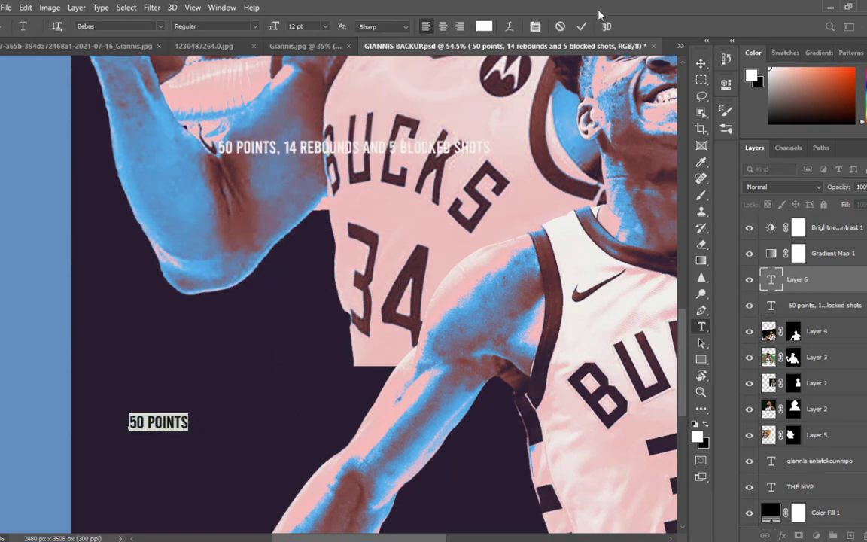
left_click(582, 26)
- Enlarge the "50 POINTS" text to about 73 pt and tilt it diagonally upward across the middle player's jersey
key("ctrl+t")
left_click_drag(203, 399, 385, 170)
left_click_drag(340, 264, 368, 274)
left_click(603, 28)
scroll(399, 275, "down", 8)
scroll(410, 246, "up", 1)
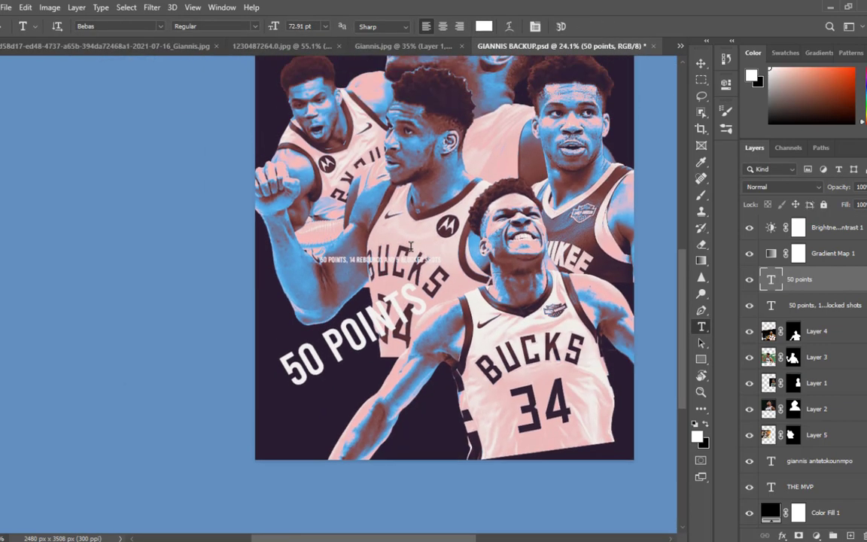
- Add a new white 12 pt text reading "14 REBOUNDS" below the "50 POINTS" line
scroll(411, 246, "up", 3)
key("v")
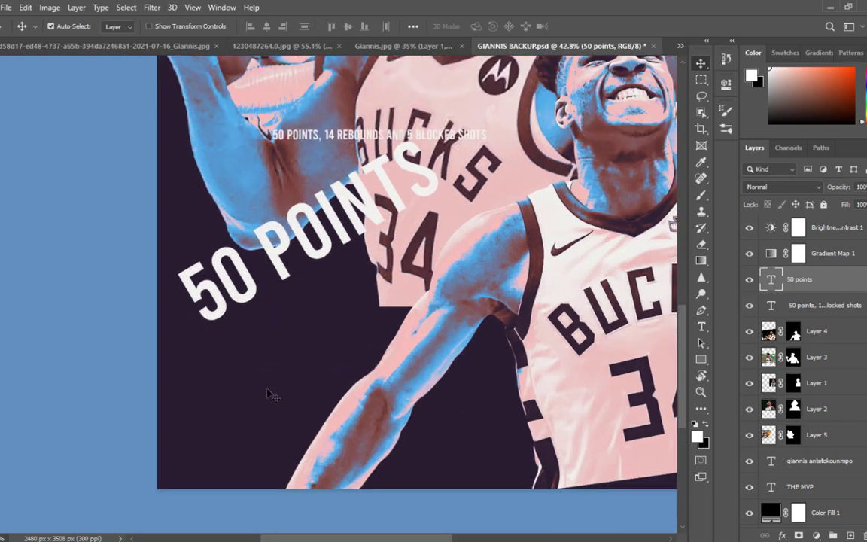
left_click(244, 403)
key("t")
left_click(242, 397)
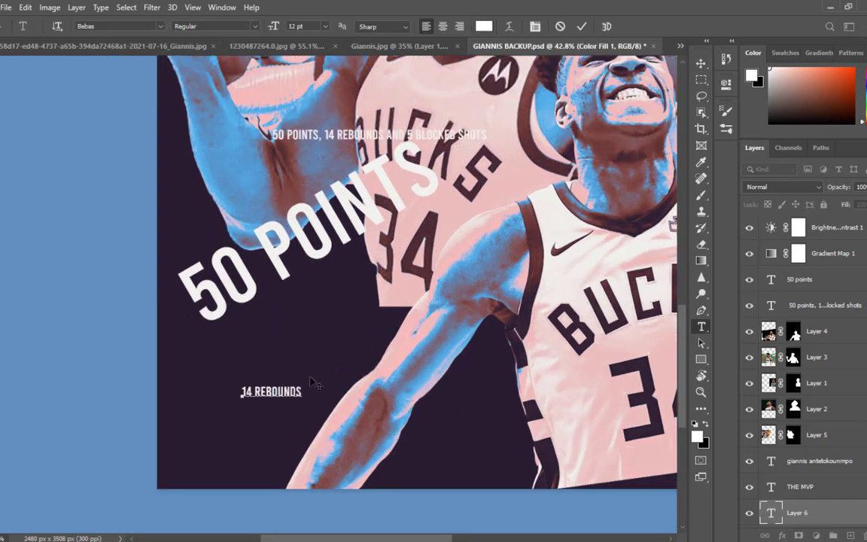
left_click(582, 26)
- Rotate the "14 REBOUNDS" text about -27.3°, enlarge it to about 66 pt, and move its layer directly above Layer 4
key("ctrl+t")
left_click_drag(320, 369, 489, 119)
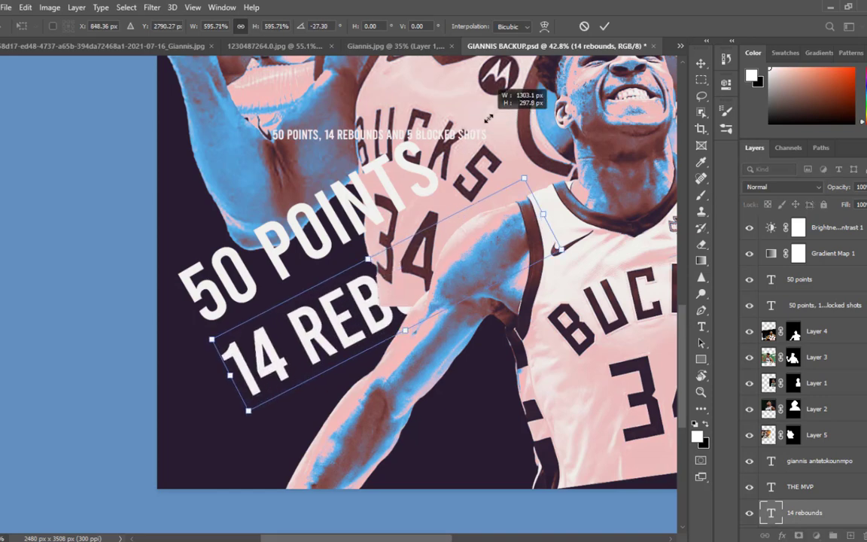
left_click(604, 27)
left_click_drag(805, 512, 846, 320)
scroll(394, 294, "down", 3)
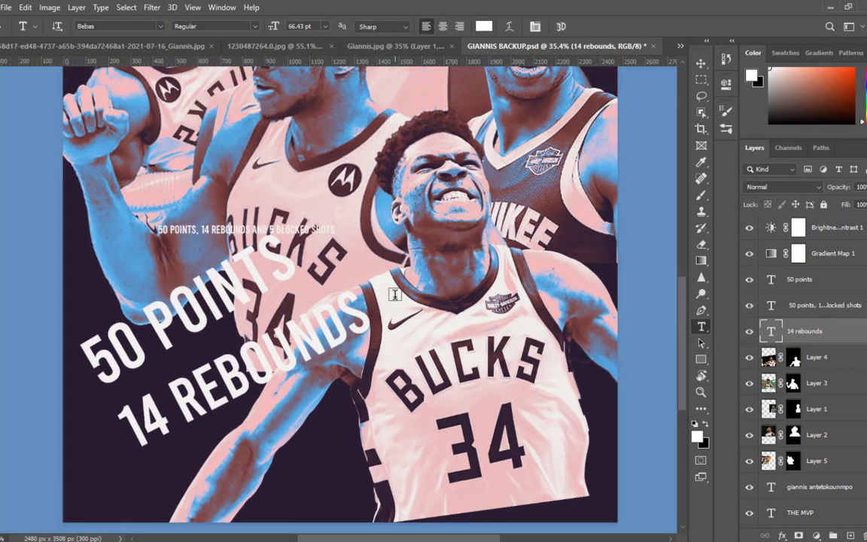
- Hide the panels and rotate the "14 REBOUNDS" text slightly so it runs parallel to "50 POINTS"
key("Tab")
scroll(350, 256, "down", 5)
scroll(454, 362, "up", 4)
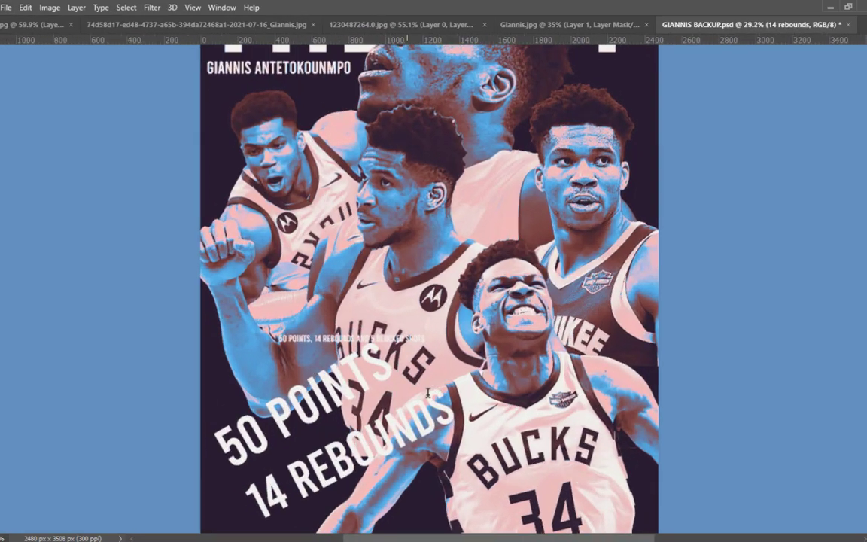
mouse_move(415, 316)
left_mouse_down()
mouse_move(416, 325)
mouse_move(414, 311)
left_mouse_up()
left_click_drag(468, 221, 481, 237)
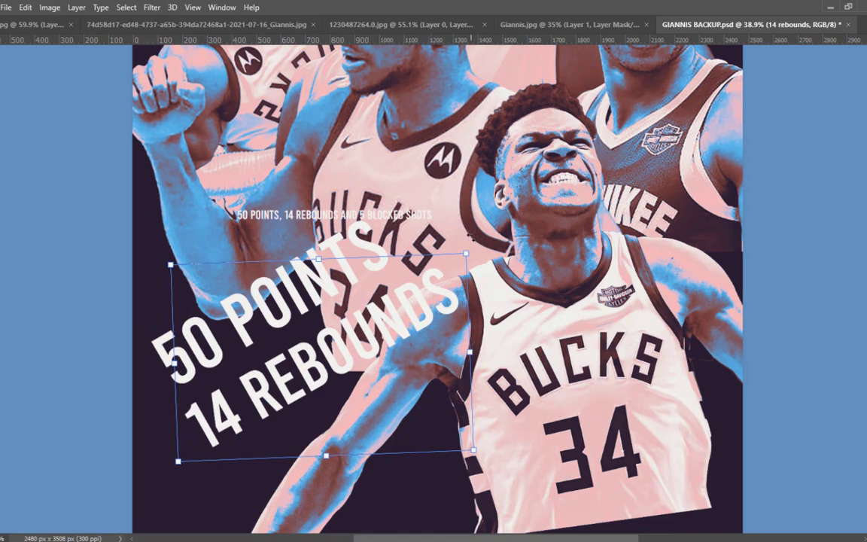
key("Return")
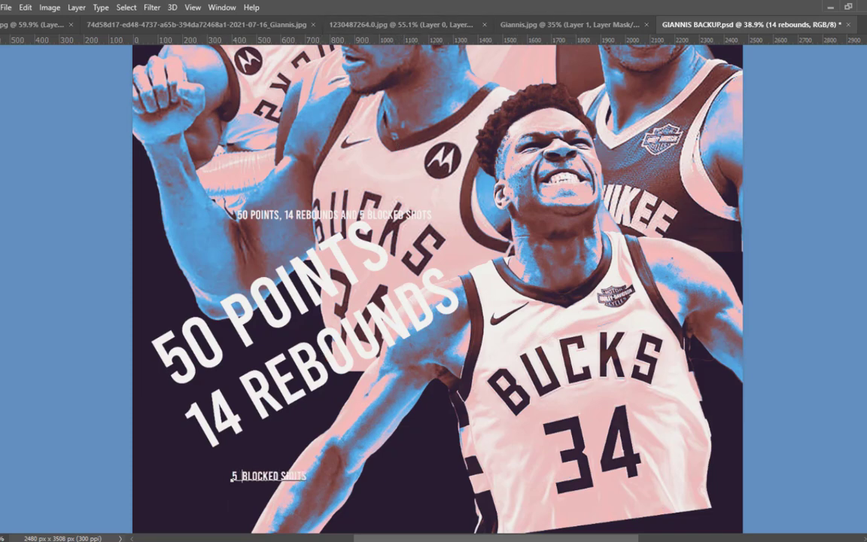
- Finish the new "5 BLOCKED SHOTS" text below "14 REBOUNDS" and bring the panels back
scroll(621, 377, "up", 10)
scroll(642, 313, "down", 10)
left_click(642, 314)
scroll(336, 348, "up", 4)
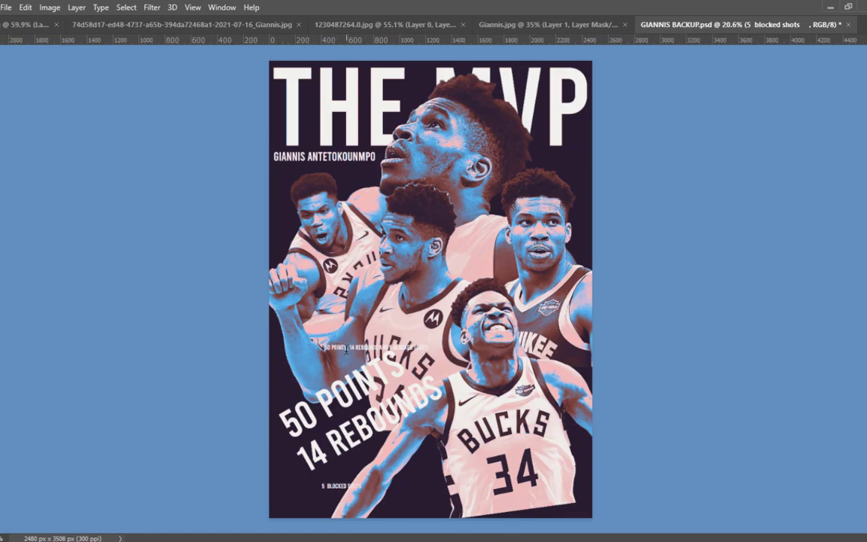
key("Tab")
scroll(346, 349, "up", 5)
left_click_drag(346, 349, 437, 90)
scroll(346, 279, "up", 5)
- Transform the "5 BLOCKED SHOTS" text with a rotation of -25.57° and a scale of about 368%, placing it under "14 REBOUNDS"
key("ctrl+t")
scroll(402, 228, "down", 7)
left_click_drag(402, 231, 459, 269)
left_click_drag(410, 329, 406, 344)
left_click_drag(476, 256, 445, 193)
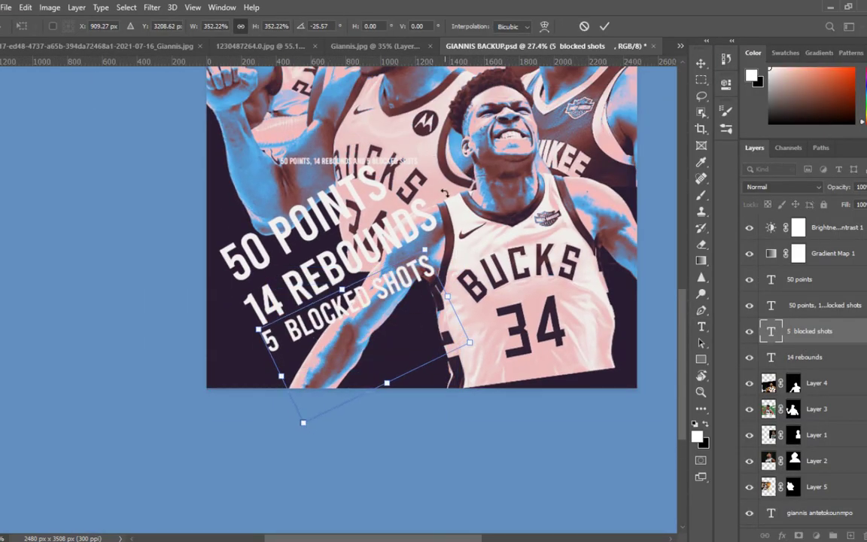
mouse_move(479, 374)
left_mouse_down()
mouse_move(547, 392)
mouse_move(480, 368)
left_mouse_up()
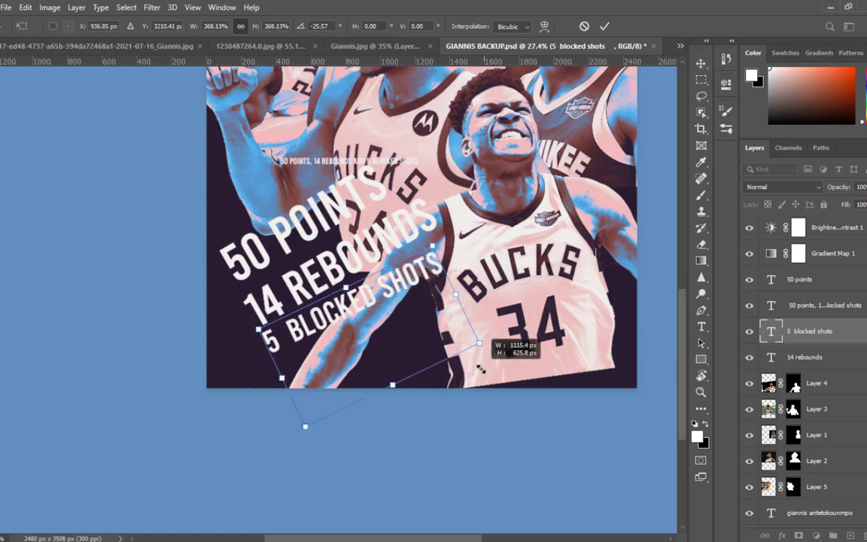
left_click(604, 26)
- Rotate the "5 BLOCKED SHOTS" text slightly further and shift it to line up parallel beneath "14 REBOUNDS"
key("ctrl+t")
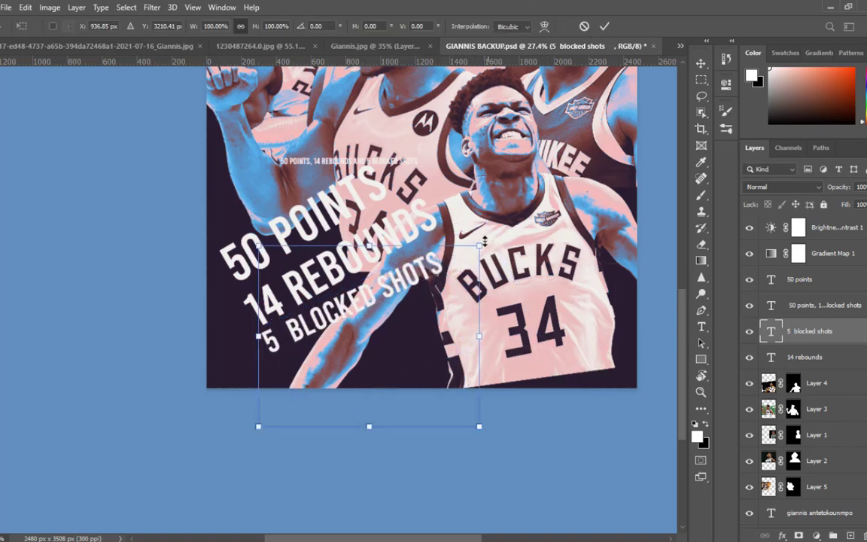
left_click_drag(484, 241, 508, 223)
mouse_move(477, 268)
left_mouse_down()
mouse_move(485, 280)
mouse_move(477, 280)
left_mouse_up()
mouse_move(513, 228)
left_mouse_down()
mouse_move(515, 209)
mouse_move(517, 216)
left_mouse_up()
mouse_move(440, 274)
left_mouse_down()
mouse_move(439, 262)
mouse_move(409, 293)
mouse_move(542, 241)
mouse_move(399, 184)
mouse_move(384, 150)
mouse_move(430, 272)
mouse_move(449, 269)
mouse_move(449, 278)
left_mouse_up()
left_click(604, 26)
scroll(339, 290, "down", 6)
scroll(353, 312, "up", 1)
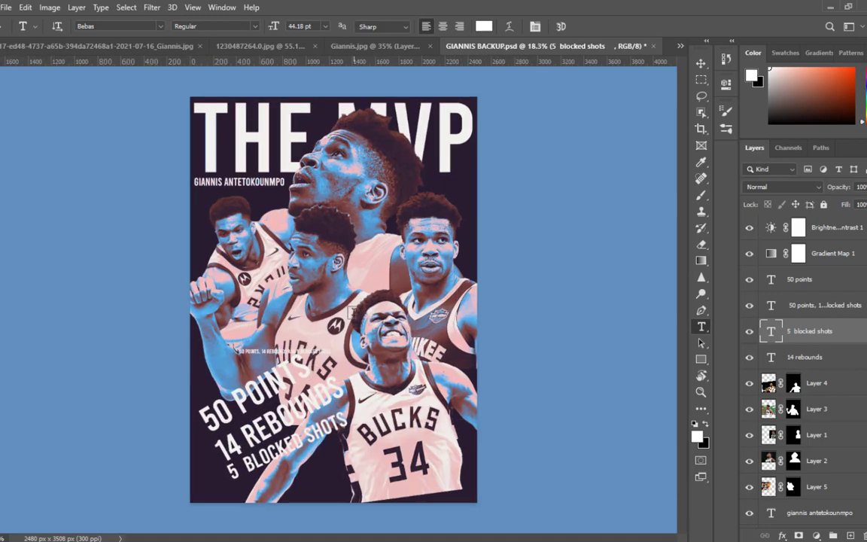
scroll(356, 350, "up", 4)
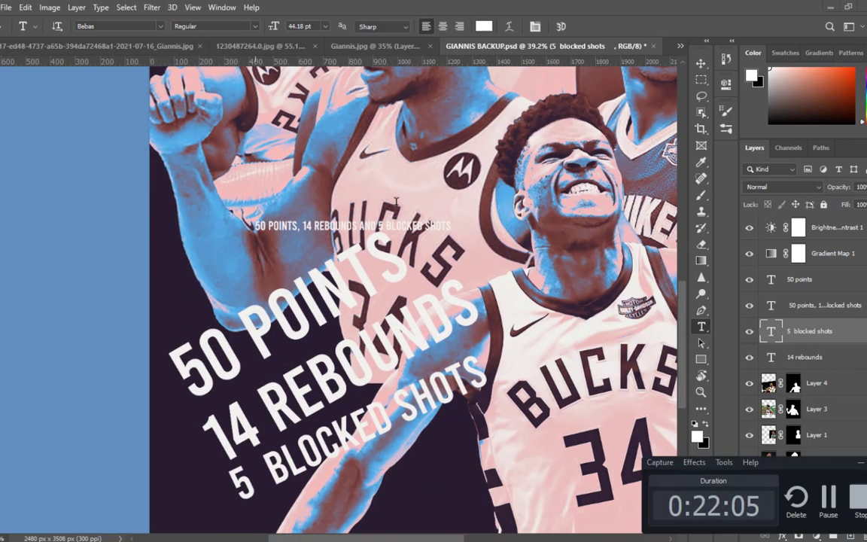
- Style the "34" text under the player's name with 0% fill opacity and a white 1 px centred stroke
key("alt+Tab")
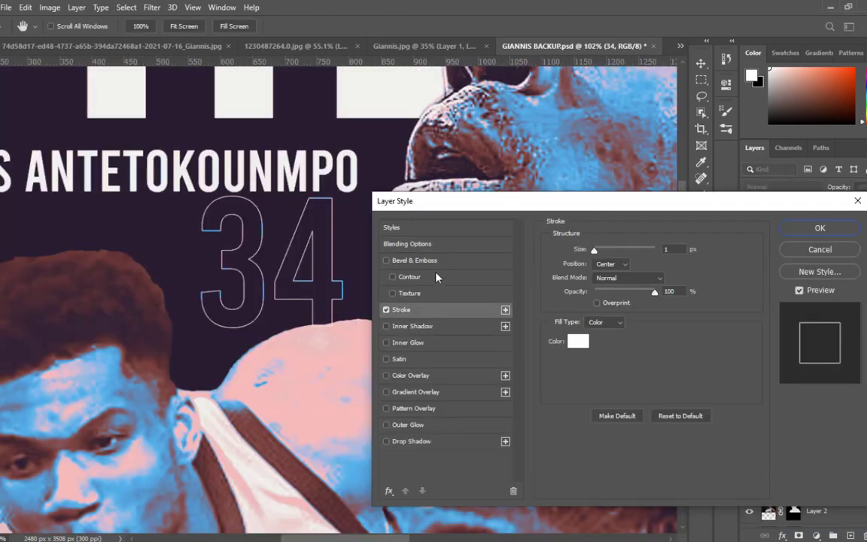
left_click(391, 244)
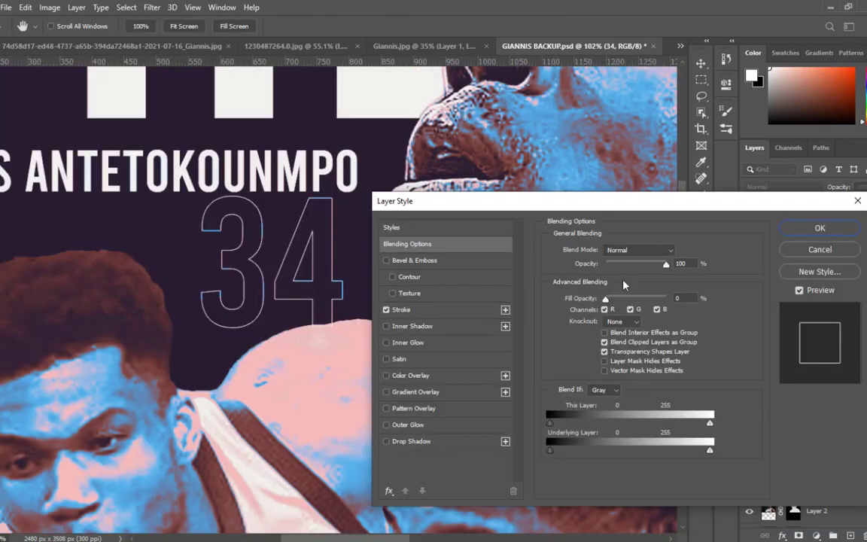
mouse_move(605, 298)
left_mouse_down()
mouse_move(640, 298)
mouse_move(627, 309)
mouse_move(602, 306)
left_mouse_up()
left_click(441, 311)
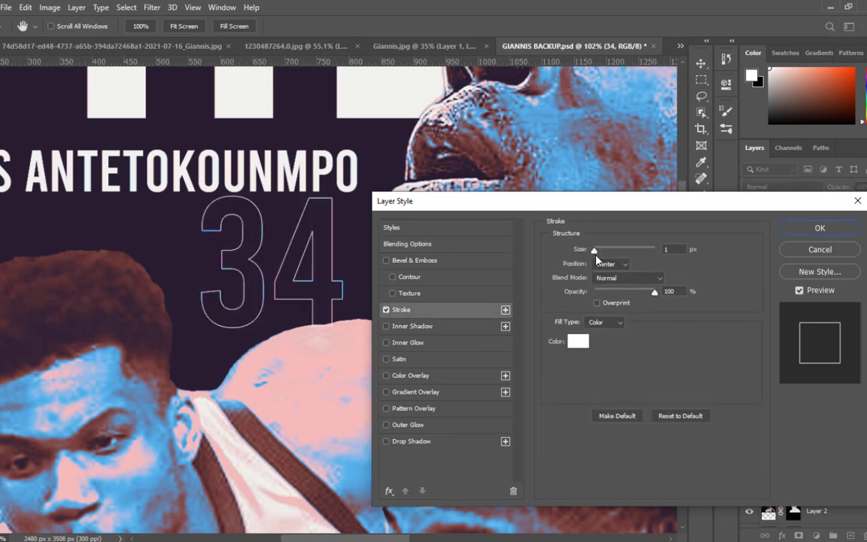
left_click_drag(596, 252, 597, 253)
left_click(819, 228)
scroll(273, 358, "down", 5)
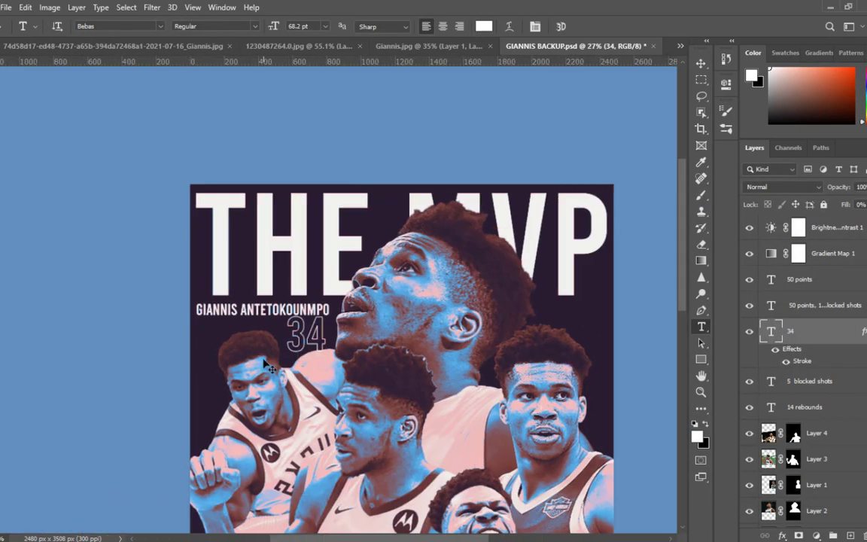
- Move the outlined "34" text from under the player's name to beside the "P" of "THE MVP" at the poster's edge
left_click_drag(374, 348, 406, 245)
key("ctrl+t")
left_click_drag(354, 215, 641, 151)
left_click(605, 27)
scroll(638, 196, "up", 5)
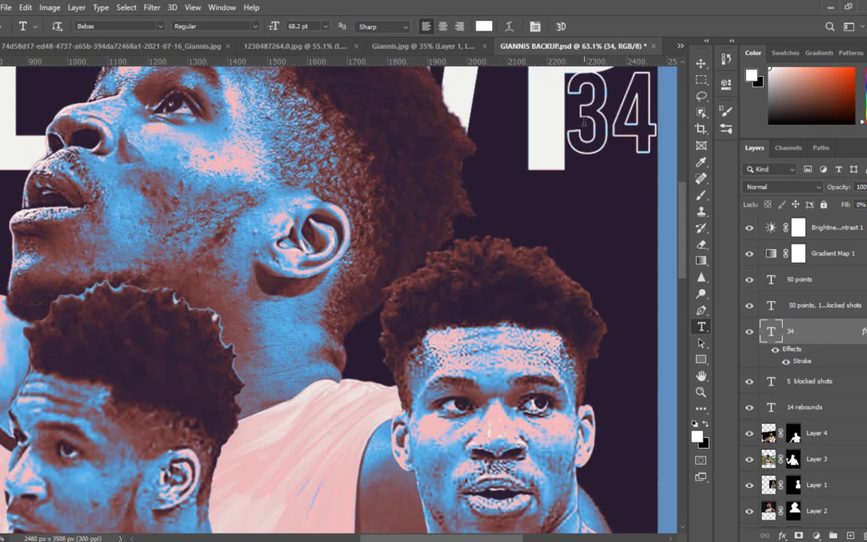
left_click_drag(638, 195, 591, 291)
key("ctrl+t")
left_click_drag(579, 187, 578, 201)
key("Return")
scroll(337, 318, "down", 6)
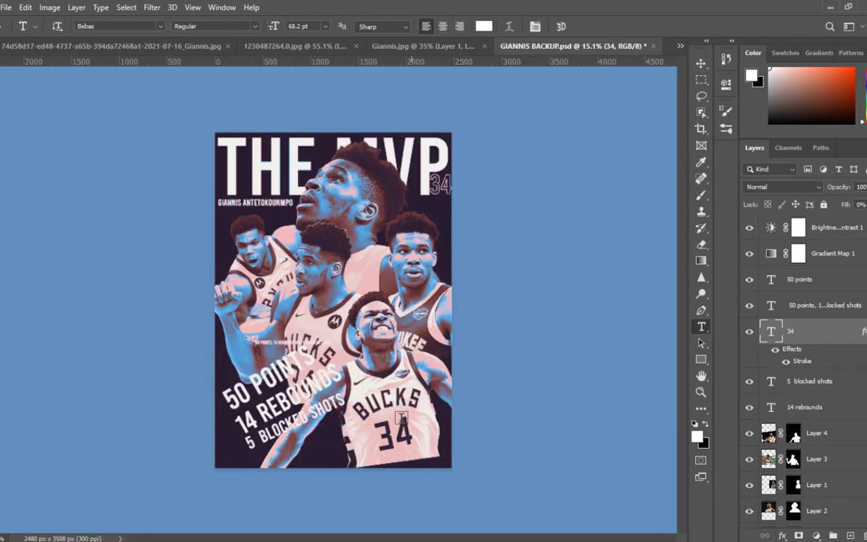
- Hide and delete the leftover combined text layer listing points, rebounds and blocked shots
scroll(336, 318, "up", 3)
scroll(312, 248, "up", 3)
left_click(749, 306)
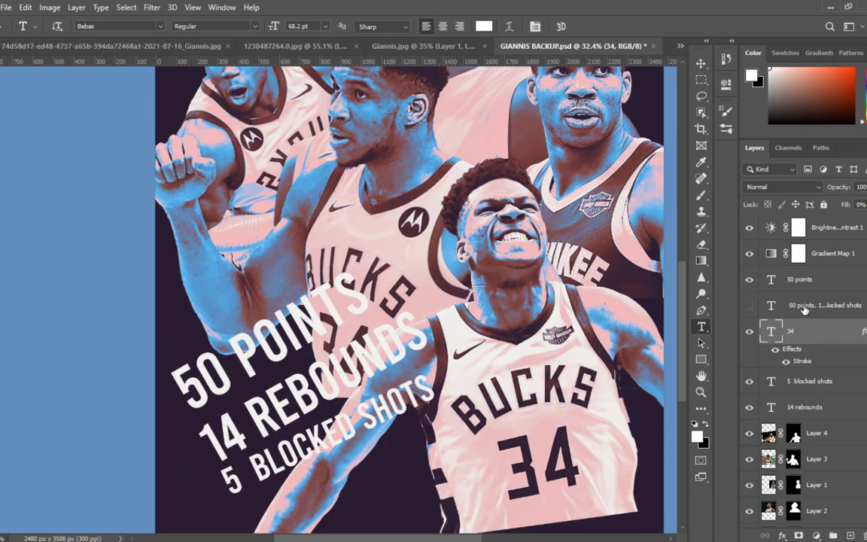
left_click(803, 308)
key("Delete")
scroll(219, 358, "down", 3)
key("ctrl+t")
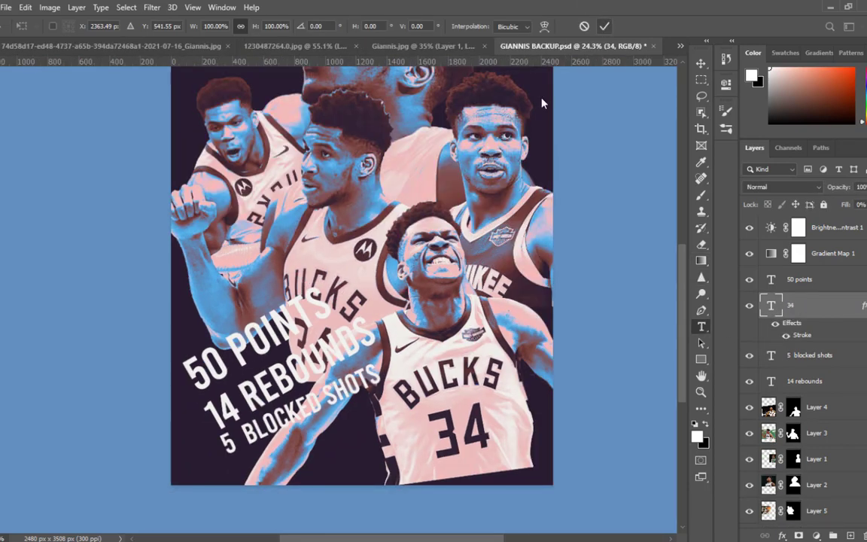
key("Escape")
- Try a Color Overlay effect on the "50 POINTS" text
key("v")
left_click(267, 353, "ctrl")
right_click(857, 273)
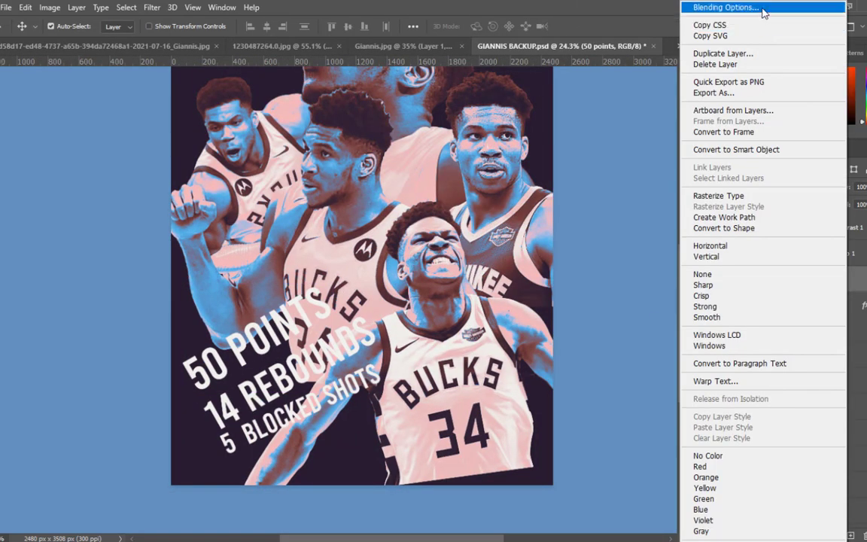
left_click(760, 10)
left_click(410, 374)
left_click(678, 252)
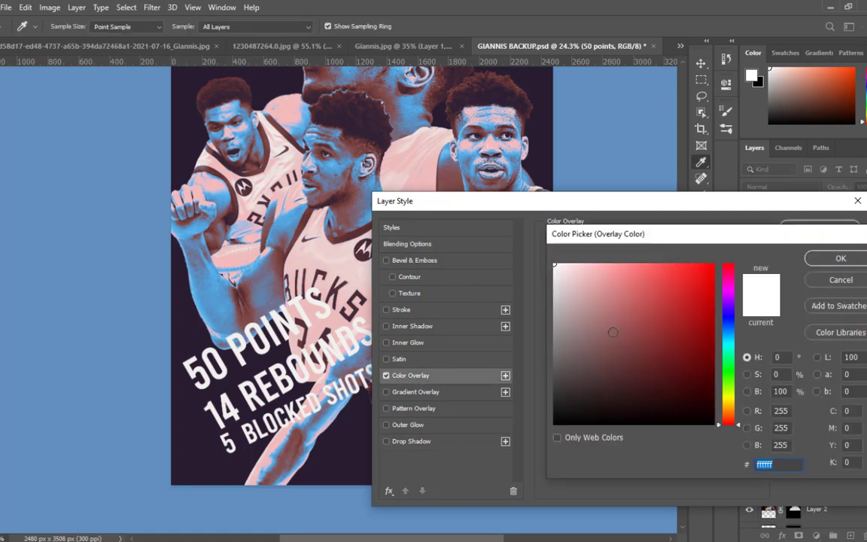
left_click_drag(612, 331, 556, 333)
left_click(840, 279)
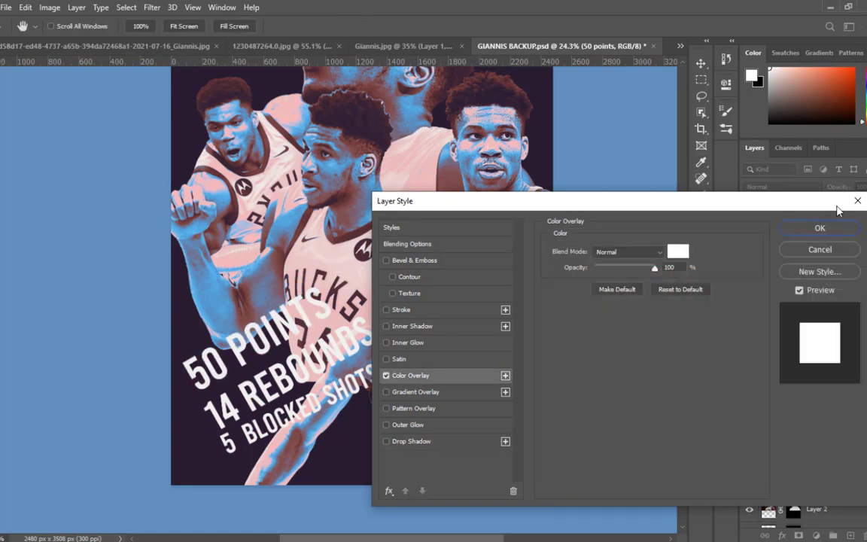
key("Escape")
left_click(852, 224)
scroll(843, 339, "down", 3)
left_click(840, 491, "shift")
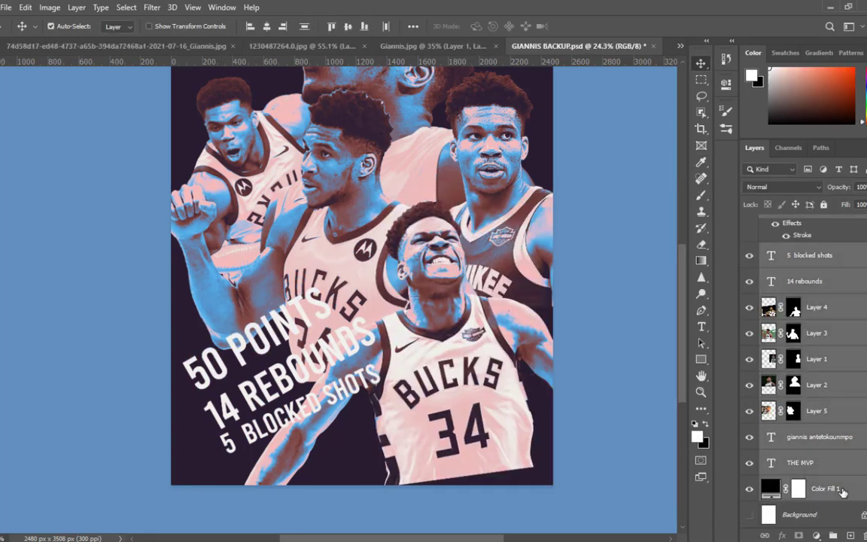
right_click(842, 469)
left_click(708, 55)
scroll(826, 370, "up", 3)
- Merge the five player photo layers, from Layer 4 down to Layer 5, into a single layer
left_click(821, 407)
scroll(822, 408, "down", 3)
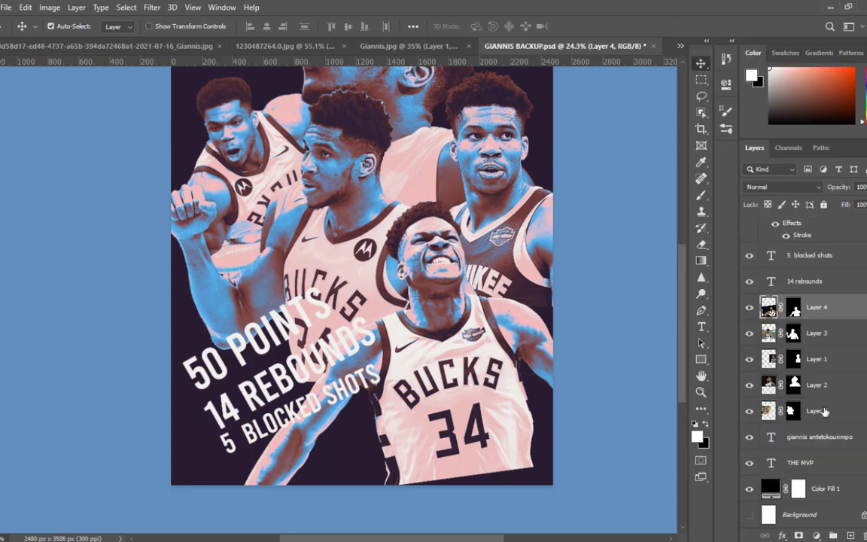
left_click(845, 407, "shift")
right_click(847, 412)
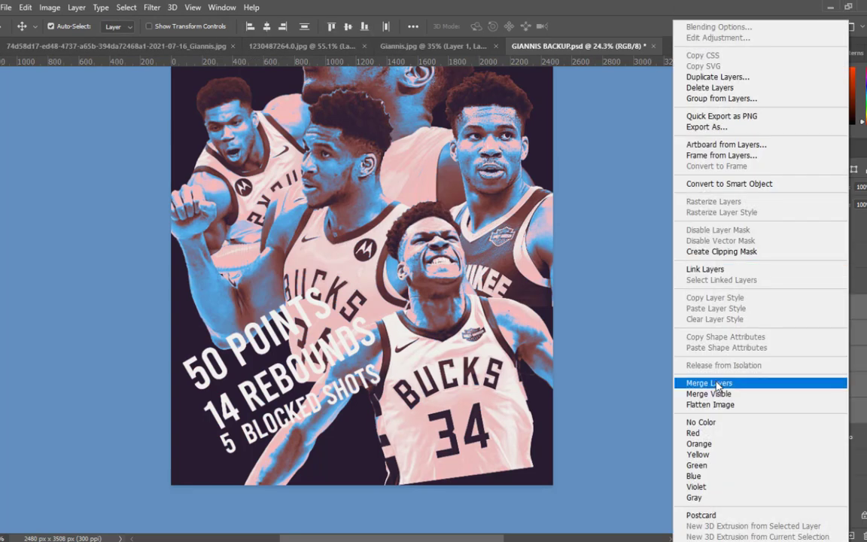
left_click(828, 383)
- Place the Brightness/Contrast and Gradient Map adjustments directly above the merged player layer and clip them to it
left_click(827, 252)
left_click(828, 226, "shift")
left_click_drag(828, 227, 835, 394)
right_click(835, 369)
left_click(850, 380)
right_click(827, 381)
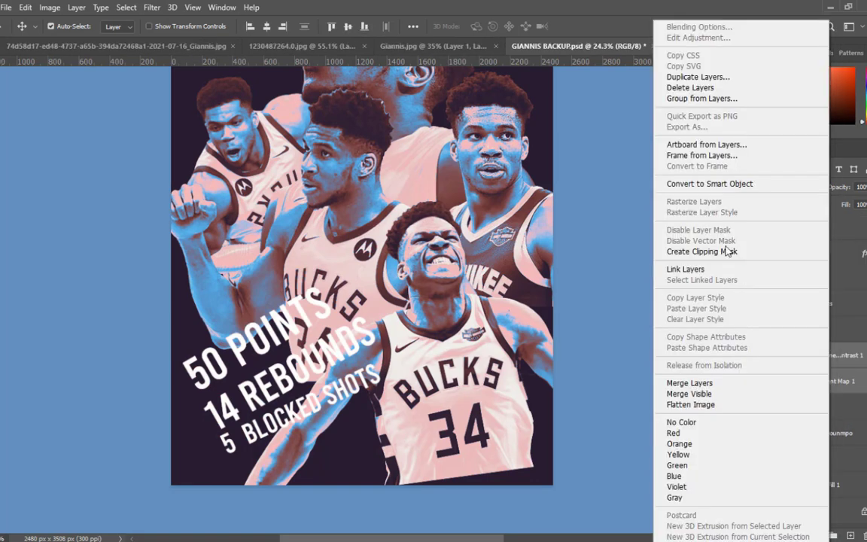
left_click(727, 252)
left_click(823, 404)
scroll(299, 200, "down", 3)
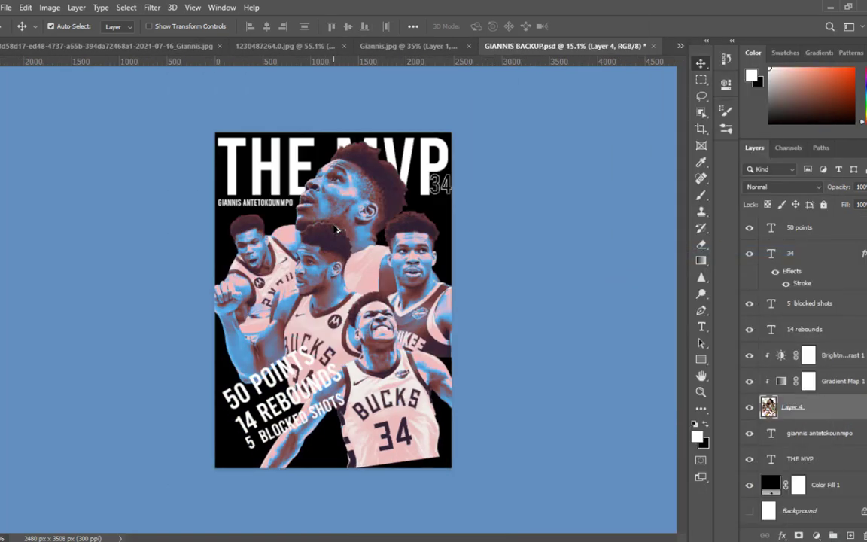
- Nudge "50 POINTS" slightly left and move "5 BLOCKED SHOTS" down and left toward the poster's lower corner
scroll(300, 201, "up", 2)
scroll(360, 306, "up", 3)
left_click_drag(360, 307, 372, 216)
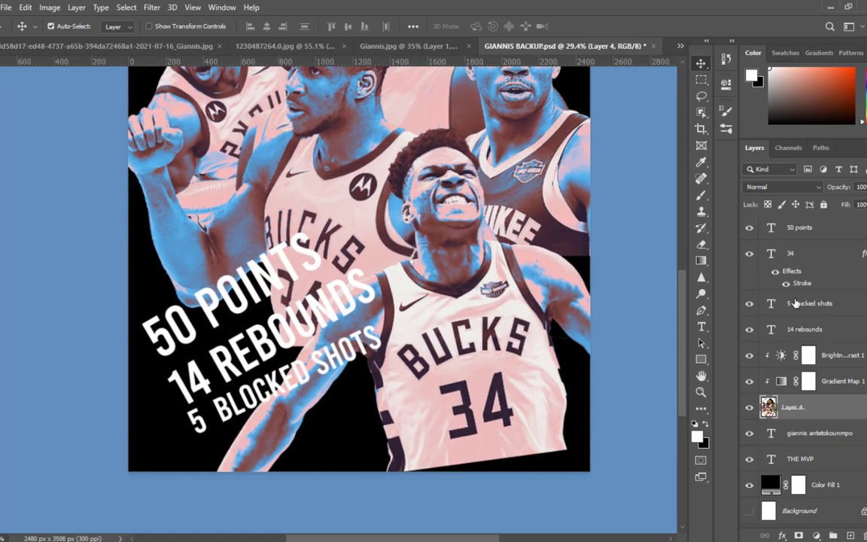
scroll(201, 332, "down", 2)
left_click_drag(190, 339, 180, 342)
scroll(275, 249, "down", 4)
scroll(276, 249, "up", 3)
scroll(278, 250, "up", 1)
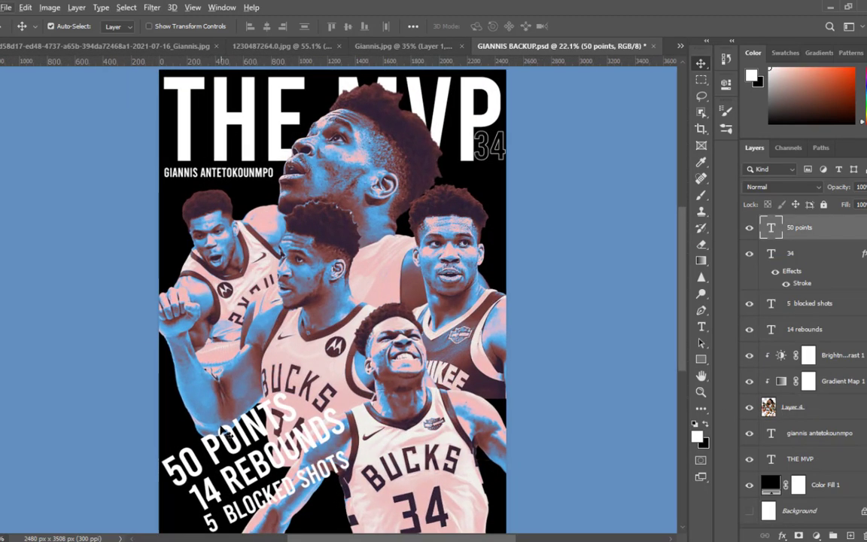
left_click_drag(244, 451, 308, 333)
left_click_drag(310, 367, 285, 381)
mouse_move(294, 359)
left_mouse_down()
mouse_move(288, 368)
mouse_move(299, 358)
left_mouse_up()
double_click(302, 363)
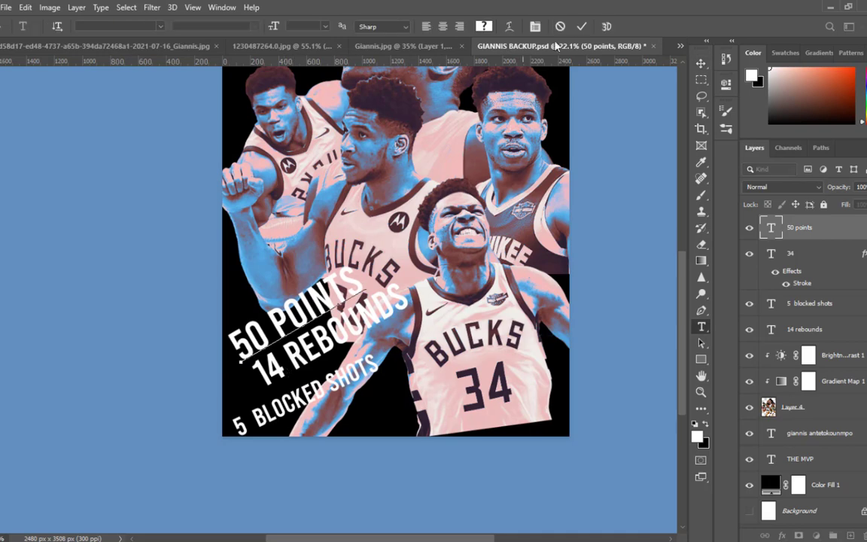
left_click(560, 27)
scroll(311, 351, "up", 8)
double_click(332, 331)
key("Escape")
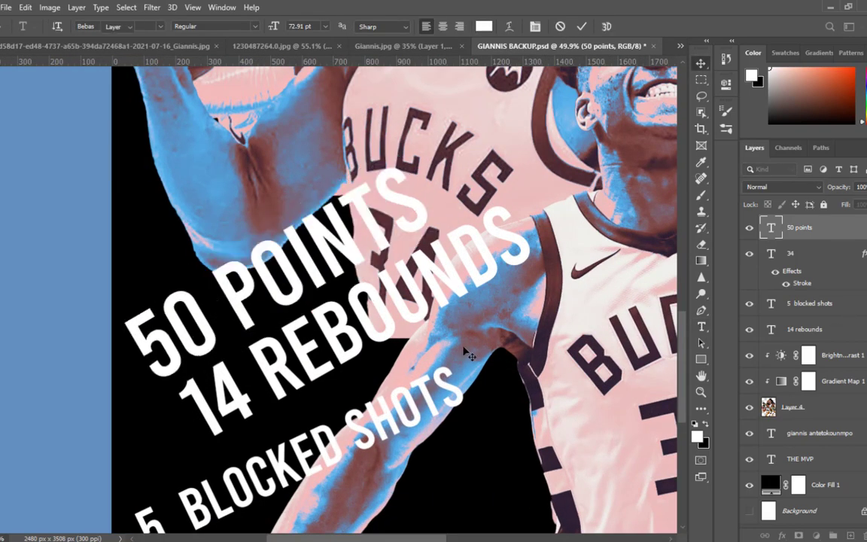
double_click(333, 343)
key("Escape")
- Move "14 REBOUNDS" down and left to line up beneath "50 POINTS", and nudge "5 BLOCKED SHOTS" slightly left
left_click(831, 334)
key("ctrl+t")
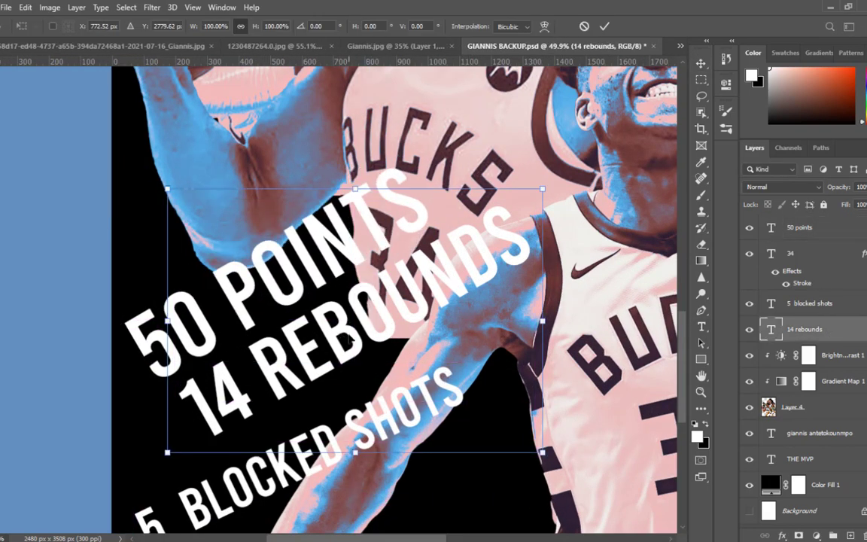
left_click_drag(342, 345, 297, 379)
scroll(433, 237, "down", 8)
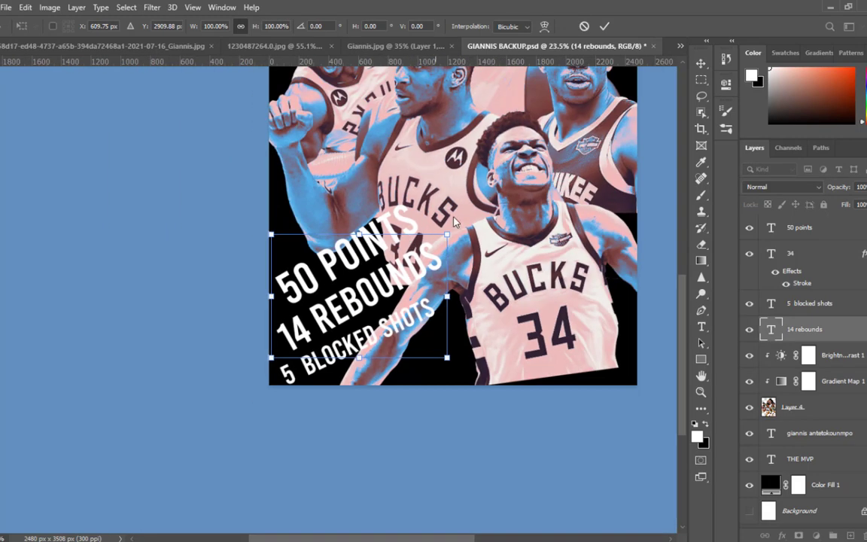
left_click(604, 27)
scroll(472, 259, "down", 4)
scroll(303, 445, "up", 4)
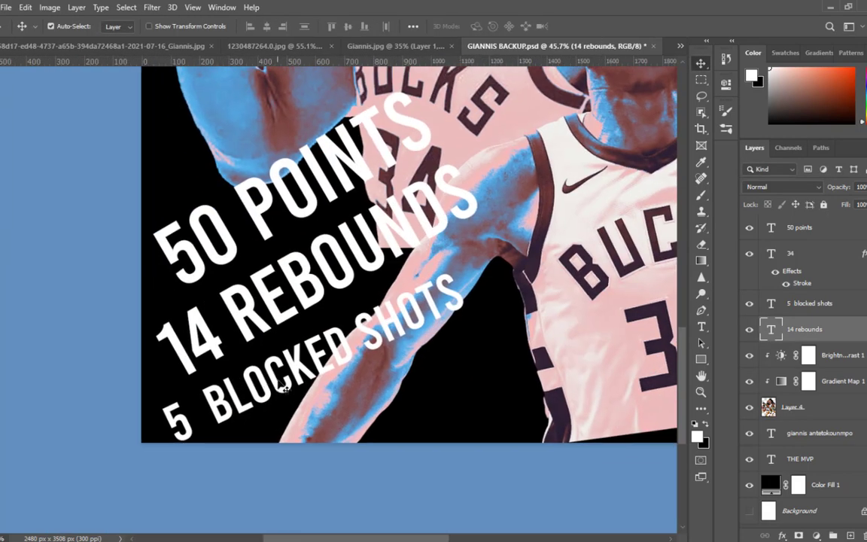
left_click_drag(258, 356, 254, 355)
left_click_drag(214, 344, 214, 344)
- Nudge "50 POINTS" left and rotate it by -4.83°, and move "5 BLOCKED SHOTS" up close beneath "14 REBOUNDS"
left_click_drag(222, 260, 215, 261)
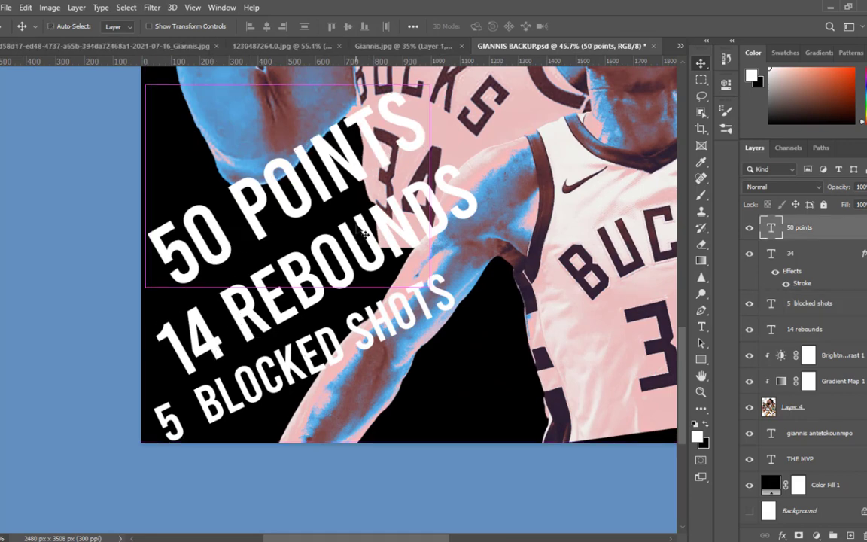
key("ctrl+t")
left_click_drag(365, 226, 383, 307)
left_click_drag(489, 124, 459, 130)
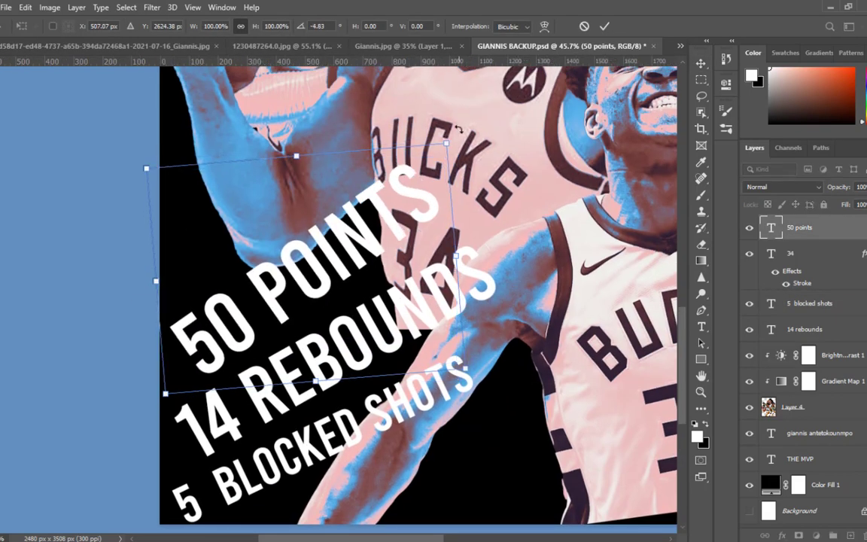
left_click(604, 26)
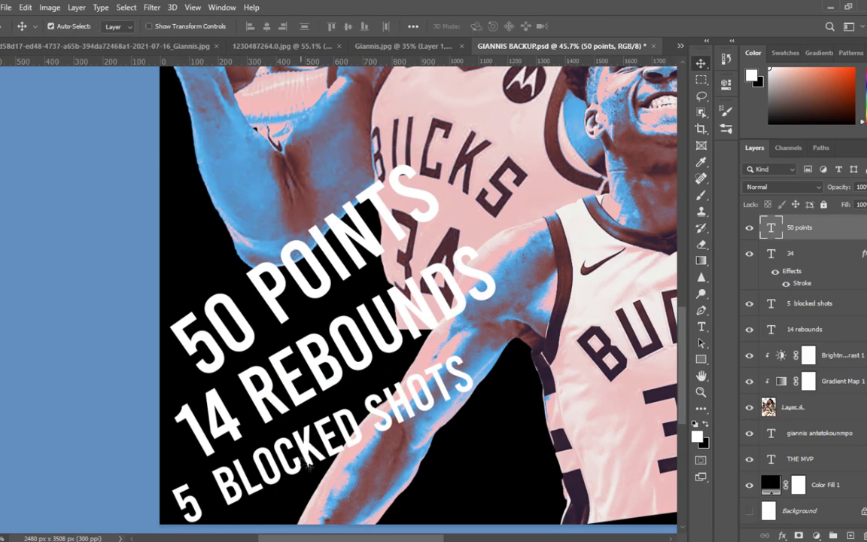
scroll(254, 402, "down", 3)
left_click_drag(258, 396, 288, 362)
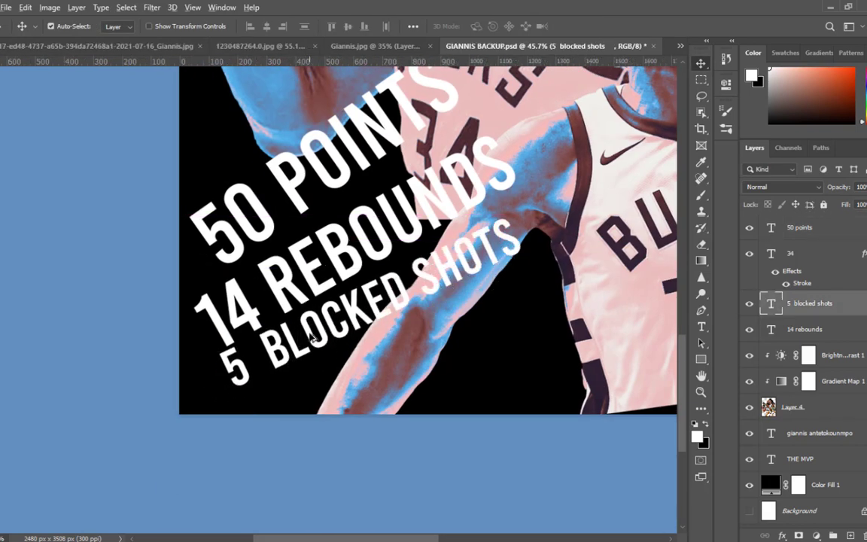
- Paste the blue light flare image, enlarge it and rotate it to follow the slant of the stat text
key("ctrl+v")
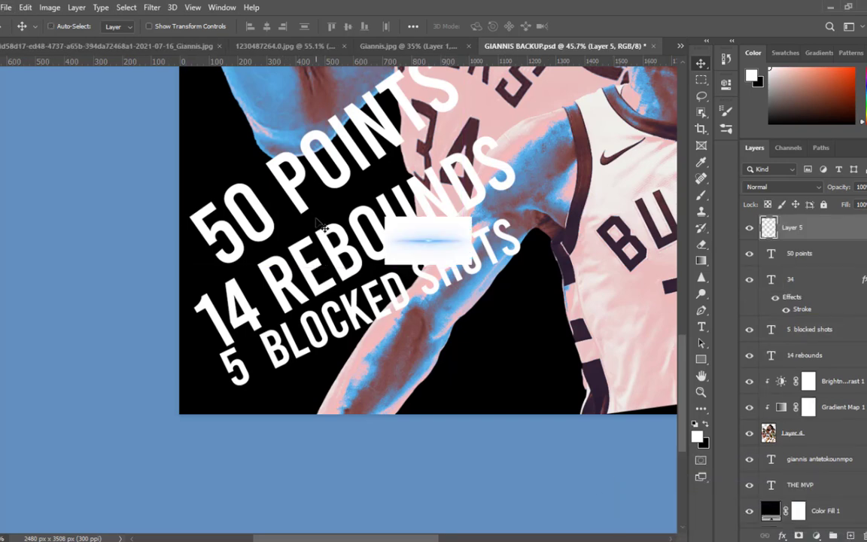
key("ctrl+t")
left_click_drag(472, 217, 677, 88)
left_click_drag(515, 187, 356, 267)
left_click_drag(529, 162, 468, 96)
left_click(604, 26)
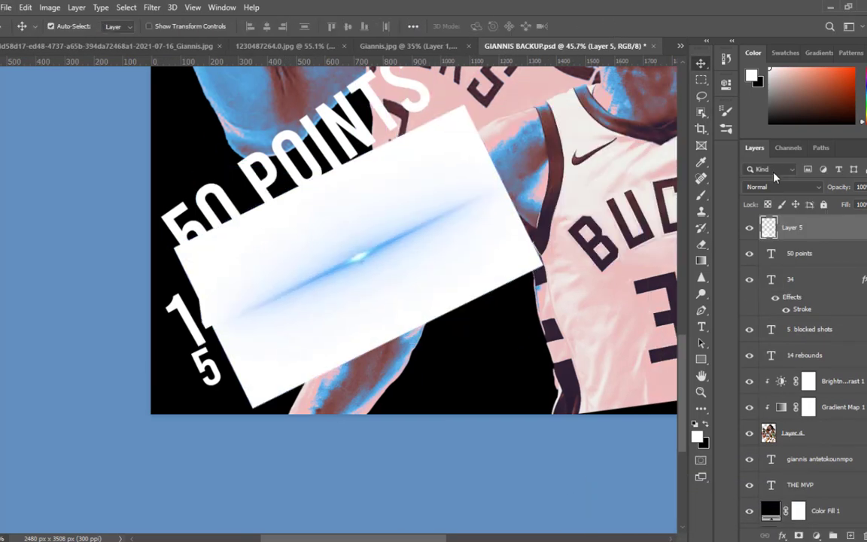
- Blend the flare layer with Darker Color, and enlarge, rotate and reposition it over the stat text
left_click(775, 186)
left_click(707, 240)
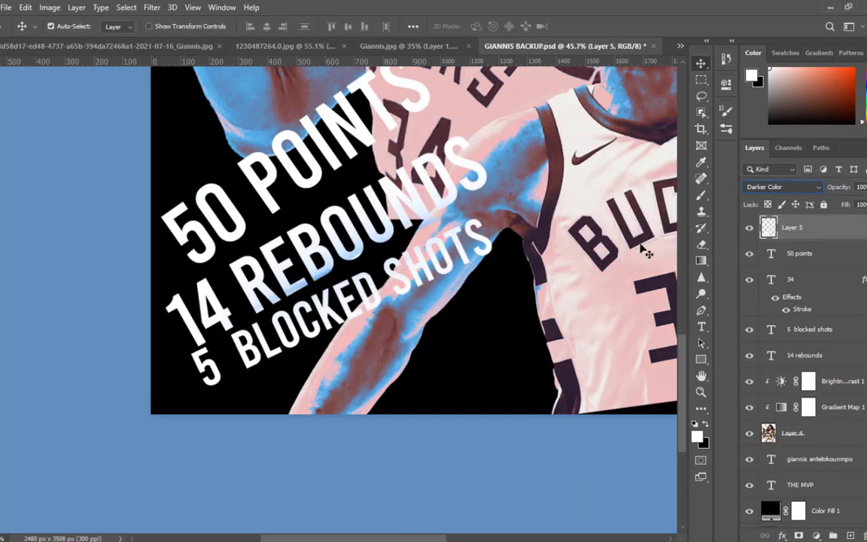
key("ctrl+t")
left_click_drag(390, 232, 354, 169)
scroll(354, 171, "down", 4)
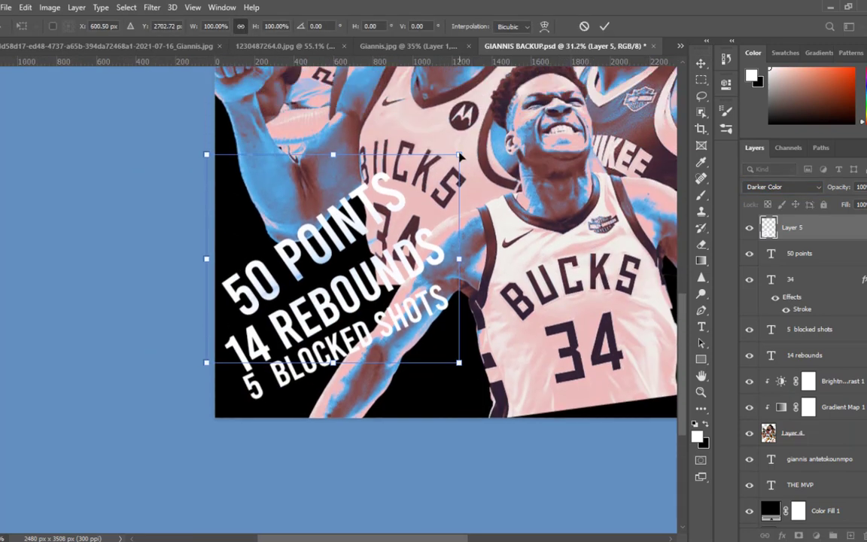
left_click_drag(486, 140, 457, 96)
left_click_drag(430, 128, 469, 59)
left_click_drag(473, 234, 438, 297)
left_click(605, 26)
- Change the flare layer's blend mode to Divide and shift it down and left toward the stat text
left_click(783, 187)
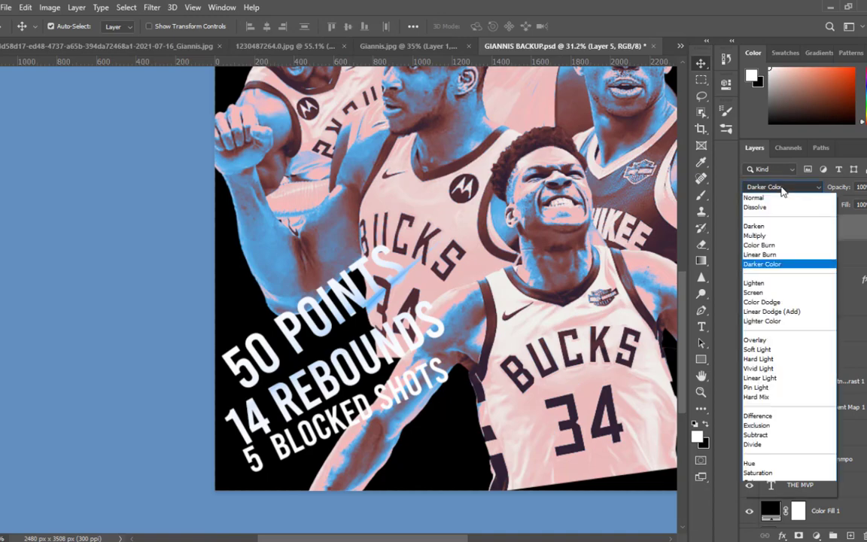
left_click(774, 445)
scroll(394, 284, "up", 2)
key("ctrl+t")
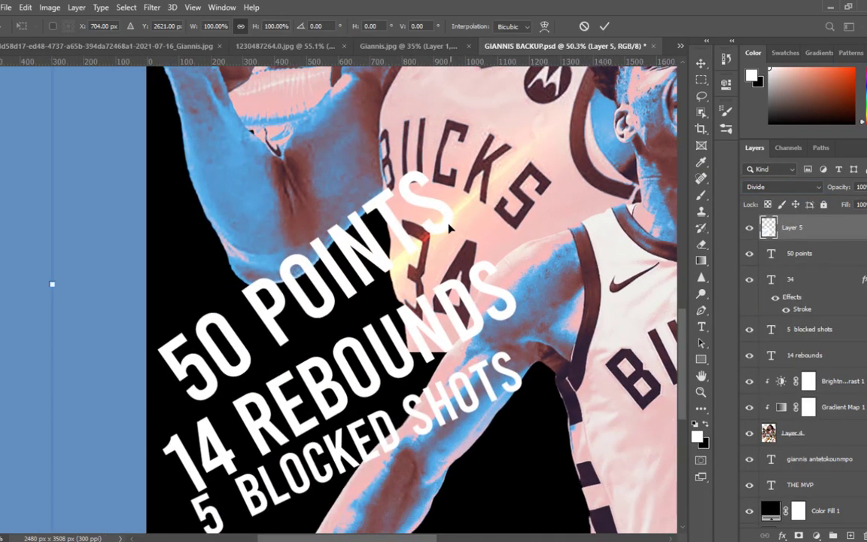
left_click_drag(444, 216, 413, 235)
key("Return")
- Duplicate the flare layer and position the copy over the front player's shoulder
scroll(506, 279, "down", 3)
left_click_drag(436, 342, 544, 260)
left_click_drag(512, 289, 517, 310)
- Try a dark blue #293b80 background on the Color Fill 1 layer and undo the colour change
scroll(539, 295, "down", 1)
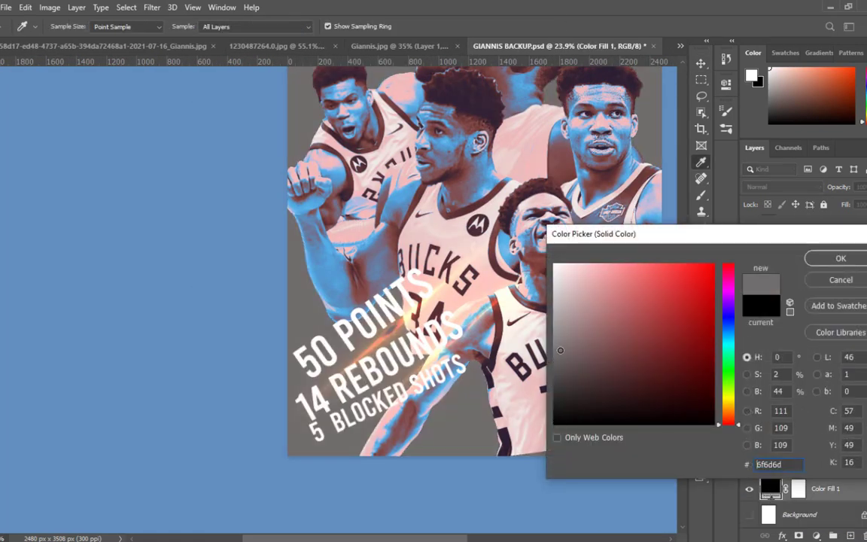
left_click_drag(560, 350, 686, 301)
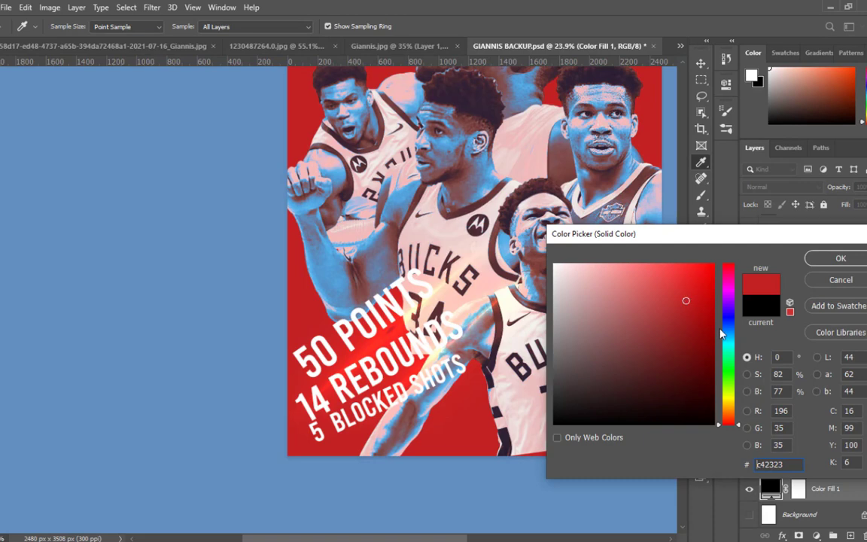
left_click(629, 147)
left_click_drag(617, 339, 663, 343)
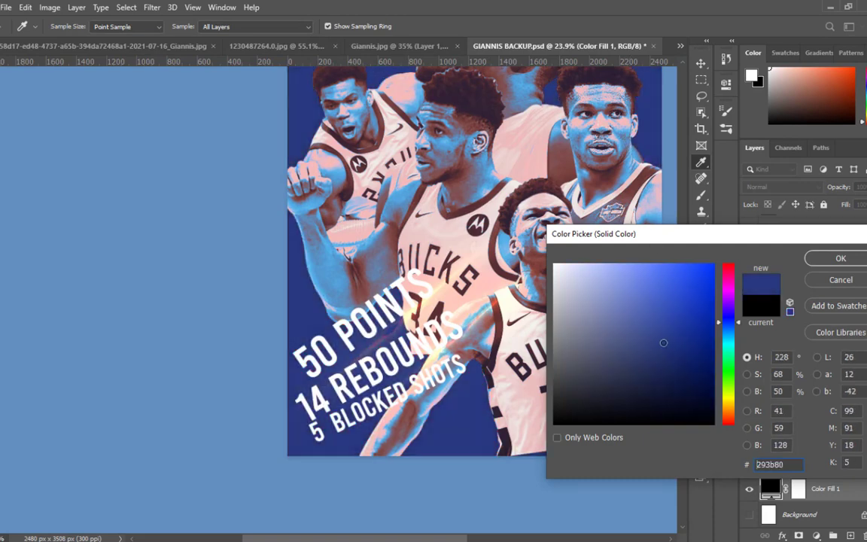
left_click(840, 258)
scroll(468, 304, "down", 4)
scroll(310, 387, "up", 2)
key("ctrl+z")
scroll(293, 399, "up", 5)
scroll(293, 399, "down", 4)
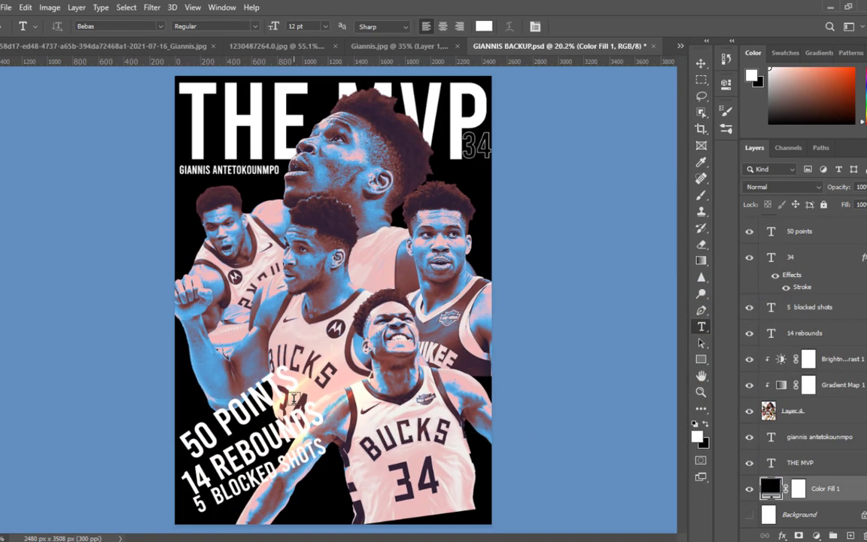
- Delete the flare layers Layer 5, Layer 5 copy and Layer 5 copy 2, and hide the 5 blocked shots and 14 rebounds text
scroll(293, 399, "up", 4)
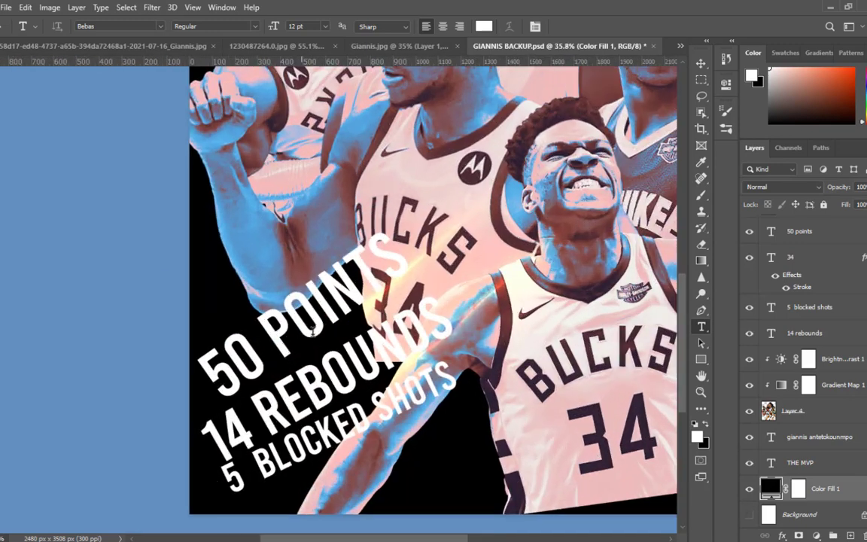
left_click(832, 386)
scroll(828, 459, "up", 3)
left_click(813, 280)
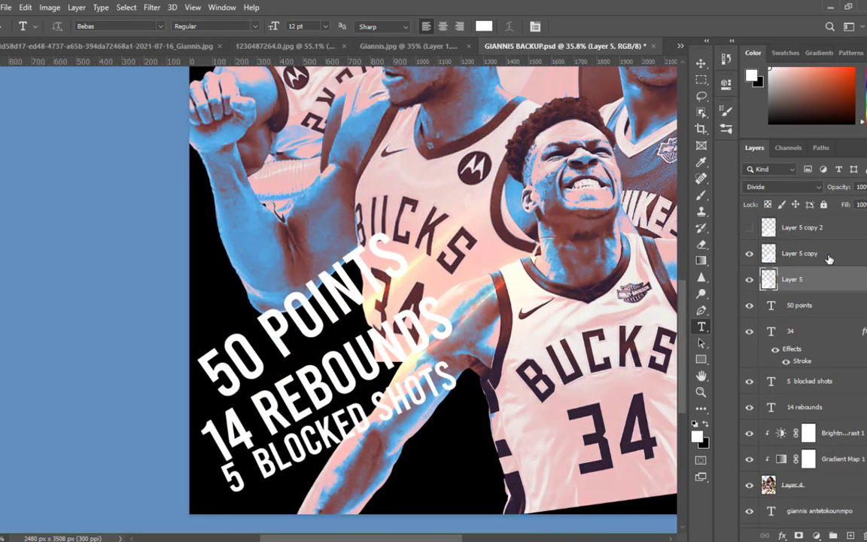
key("Delete")
left_click(828, 256)
key("Delete")
key("ctrl+z")
scroll(407, 329, "down", 4)
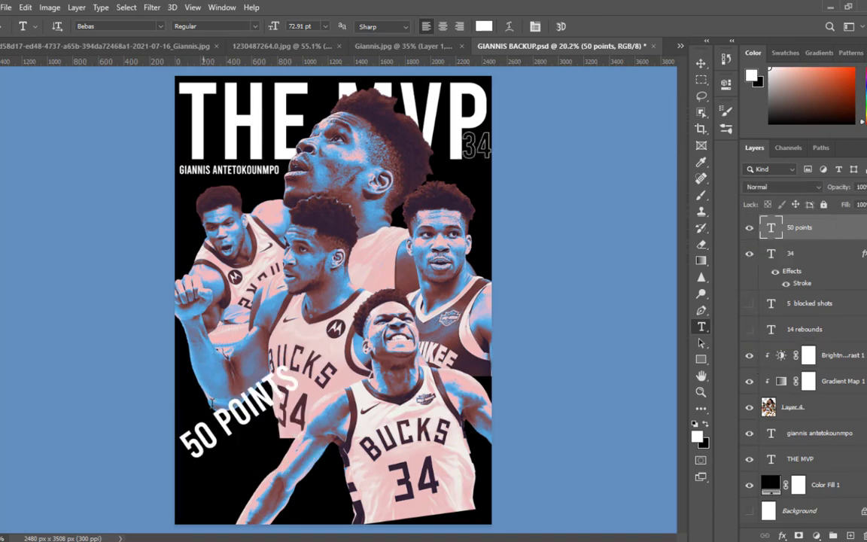
- Rotate the 50 POINTS text to a steeper angle, shrink it slightly and fit it into the poster's lower-left black corner
key("ctrl+t")
left_click_drag(315, 354, 334, 399)
left_click_drag(252, 417, 264, 486)
left_click_drag(317, 396, 232, 374)
left_click_drag(290, 464, 268, 442)
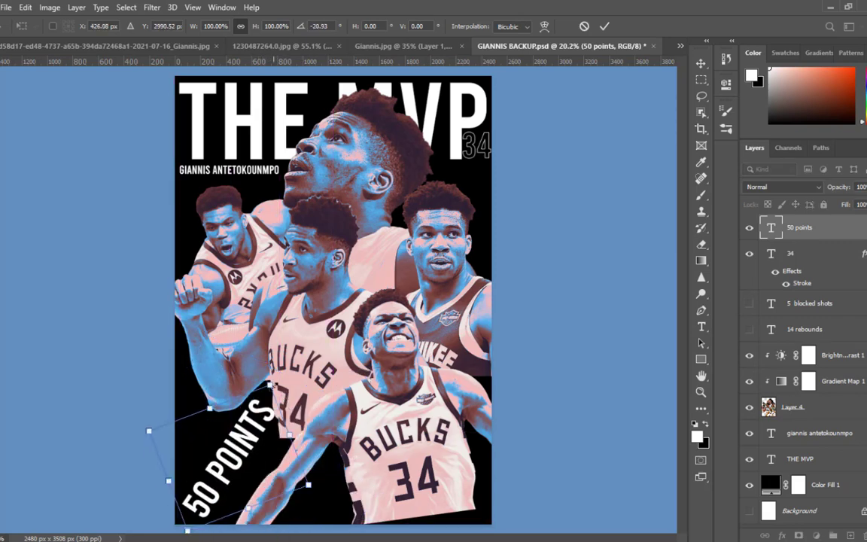
mouse_move(273, 385)
left_mouse_down()
mouse_move(282, 376)
mouse_move(269, 391)
left_mouse_up()
left_click_drag(254, 434, 245, 154)
left_click(605, 26)
scroll(260, 391, "down", 4)
scroll(264, 400, "up", 9)
key("ctrl+t")
left_click(585, 28)
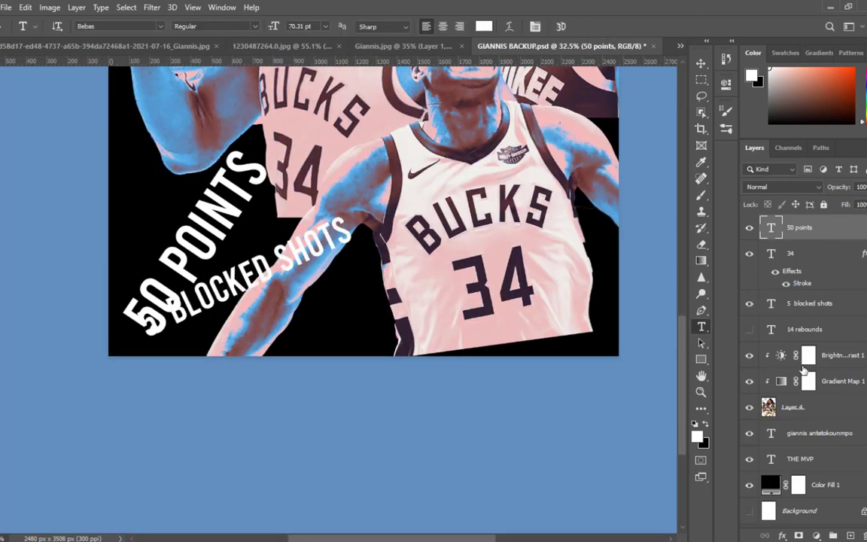
- Rotate the 5 BLOCKED SHOTS text parallel to 50 POINTS and place it just below that line
left_click(847, 302)
key("ctrl+t")
left_click_drag(399, 204, 295, 161)
left_click(605, 27)
- Nudge the 50 POINTS text slightly up and left, away from the 5 BLOCKED SHOTS line
scroll(178, 207, "up", 10)
key("v")
left_click_drag(252, 335, 239, 328)
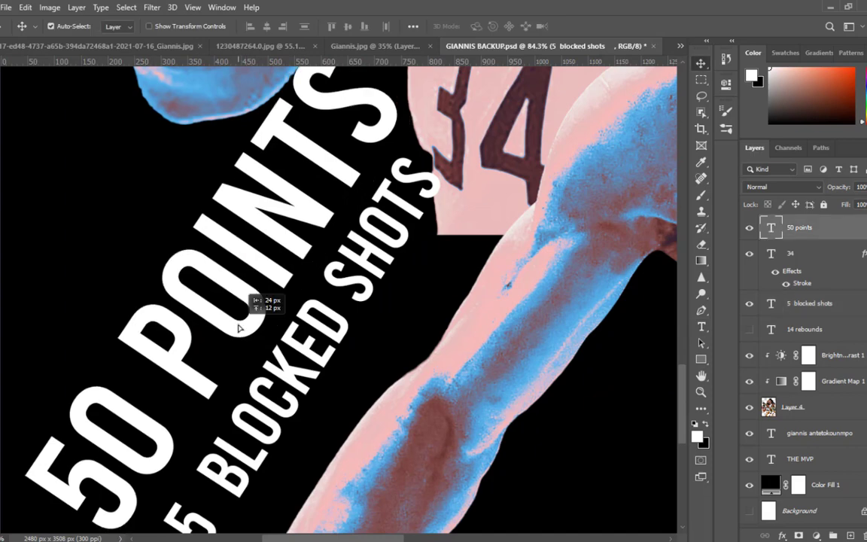
left_click_drag(292, 382, 290, 382)
double_click(292, 381)
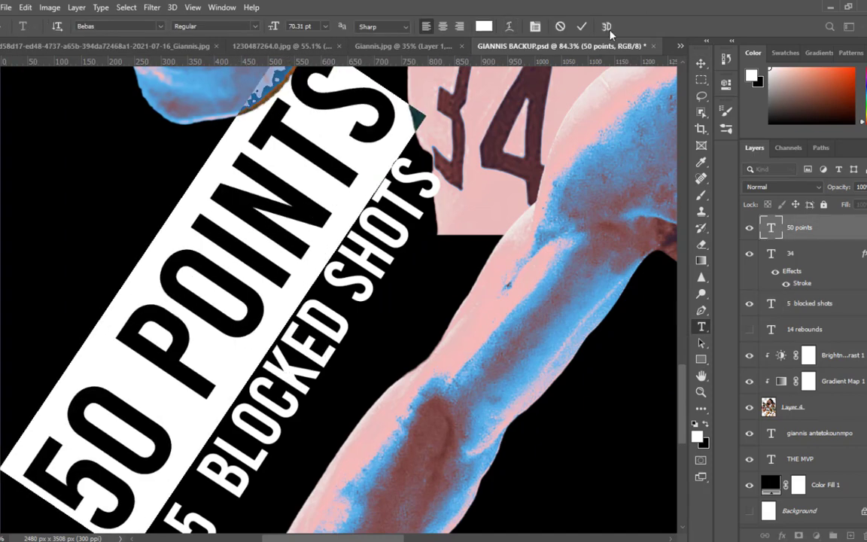
left_click(581, 28)
- Scale the 5 BLOCKED SHOTS text to 91.92% and move it up close beneath 50 POINTS
left_click(826, 299)
key("ctrl+t")
left_click_drag(599, 144, 565, 187)
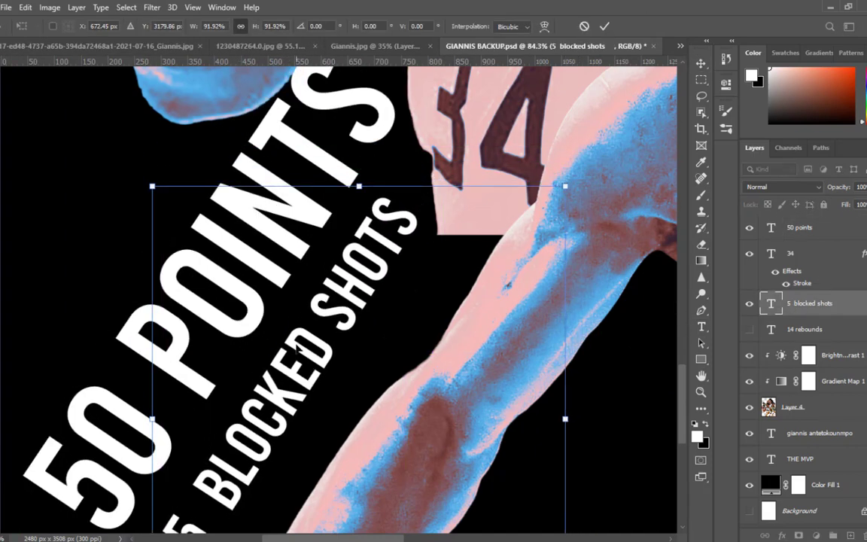
left_click_drag(294, 346, 291, 304)
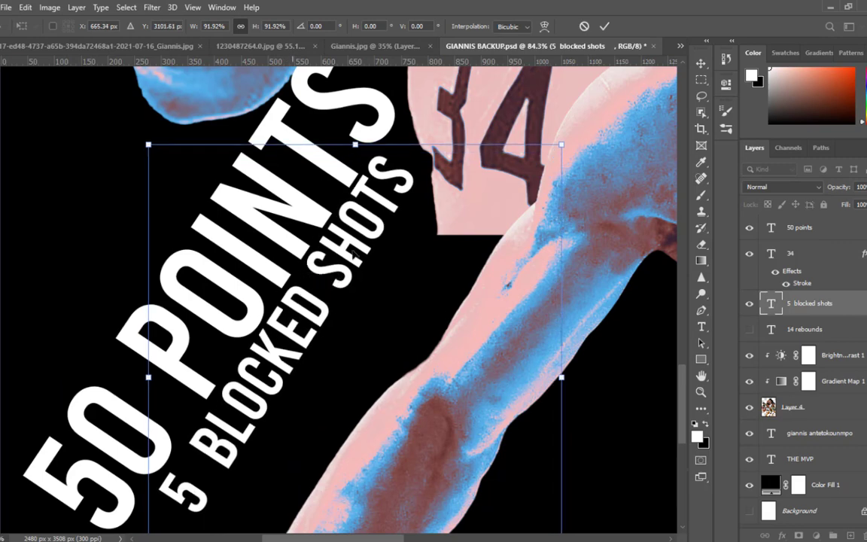
left_click(602, 30)
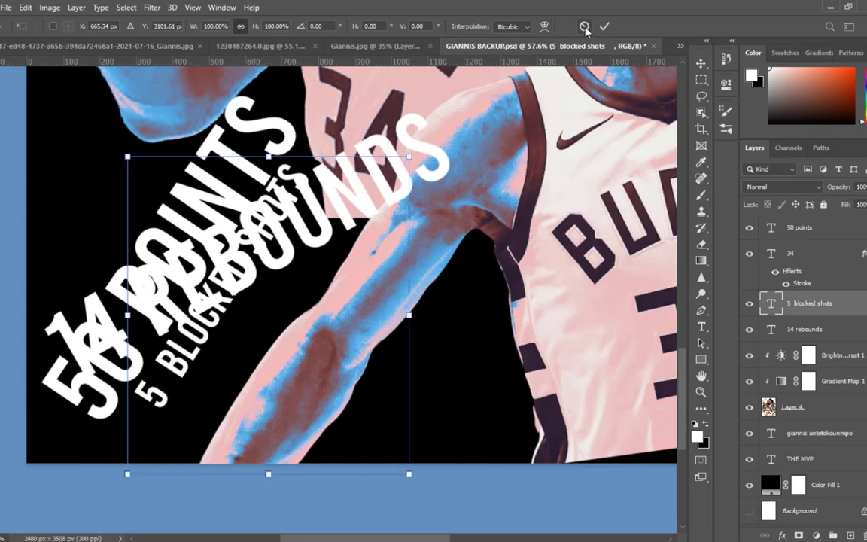
left_click(583, 27)
- Scale the 14 REBOUNDS text to 39.07%, rotate it parallel to the other stat lines and place it beneath 5 BLOCKED SHOTS
left_click(805, 329)
key("ctrl+t")
left_click_drag(26, 86, 19, 155)
scroll(376, 187, "down", 4)
left_click_drag(382, 73, 409, 157)
scroll(233, 347, "up", 7)
left_click_drag(411, 97, 395, 90)
left_click_drag(370, 168, 395, 111)
scroll(376, 156, "down", 2)
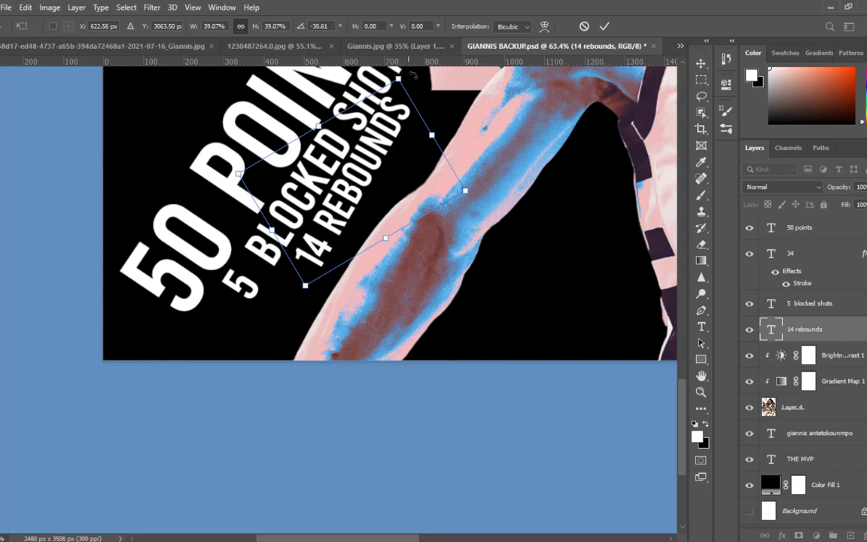
left_click_drag(412, 75, 414, 71)
key("Return")
scroll(449, 160, "down", 5)
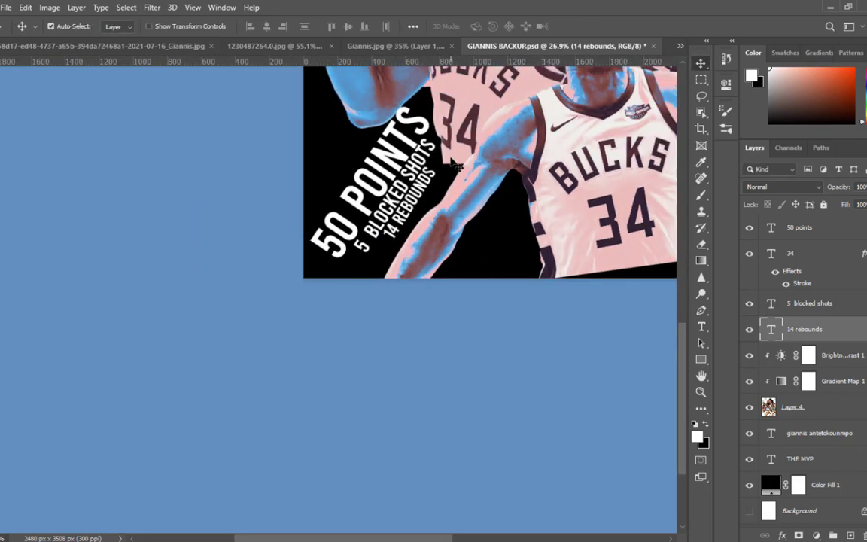
scroll(253, 429, "up", 3)
scroll(331, 376, "down", 3)
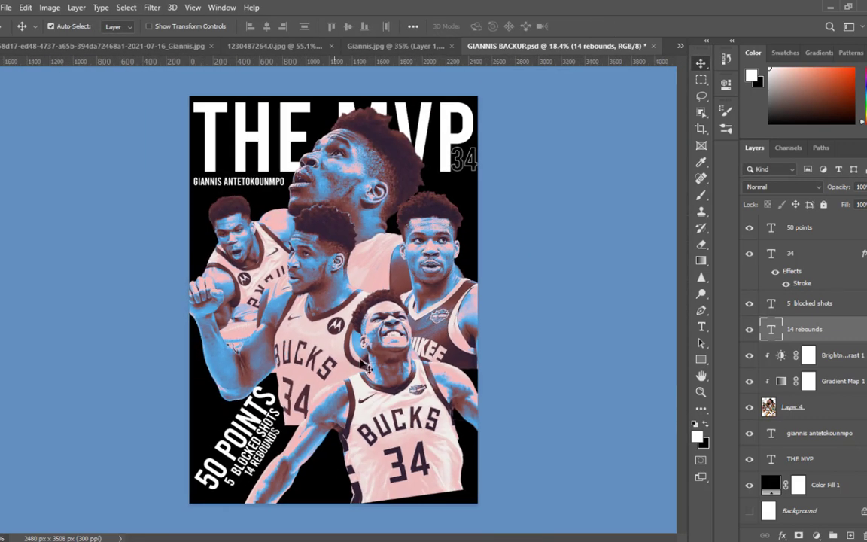